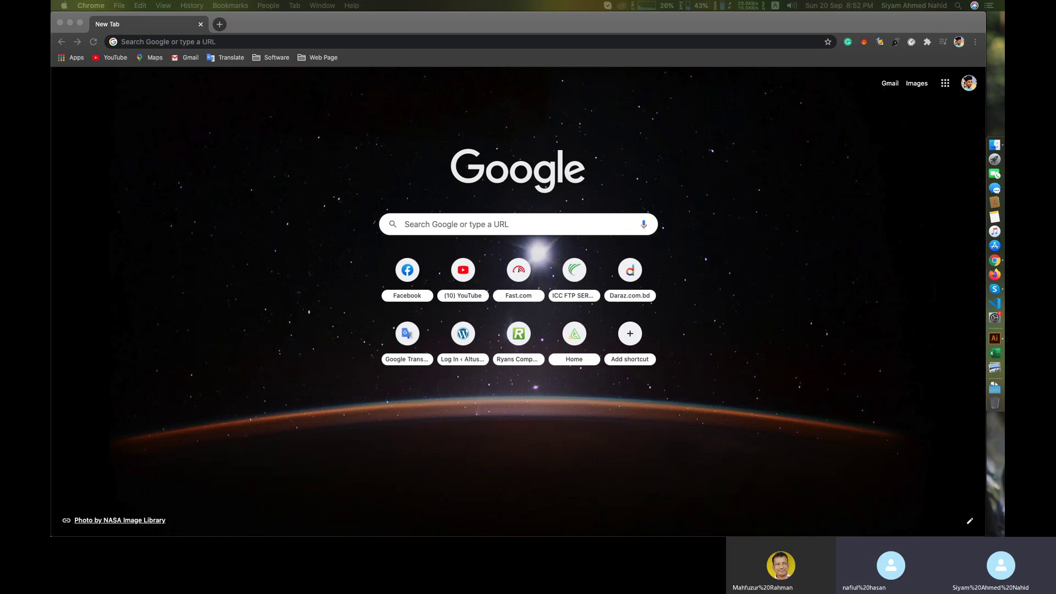
# - Switch to Adobe Illustrator and create a new landscape Letter document, 11 × 8.5 in, with two artboards
pyautogui.click(992, 343)
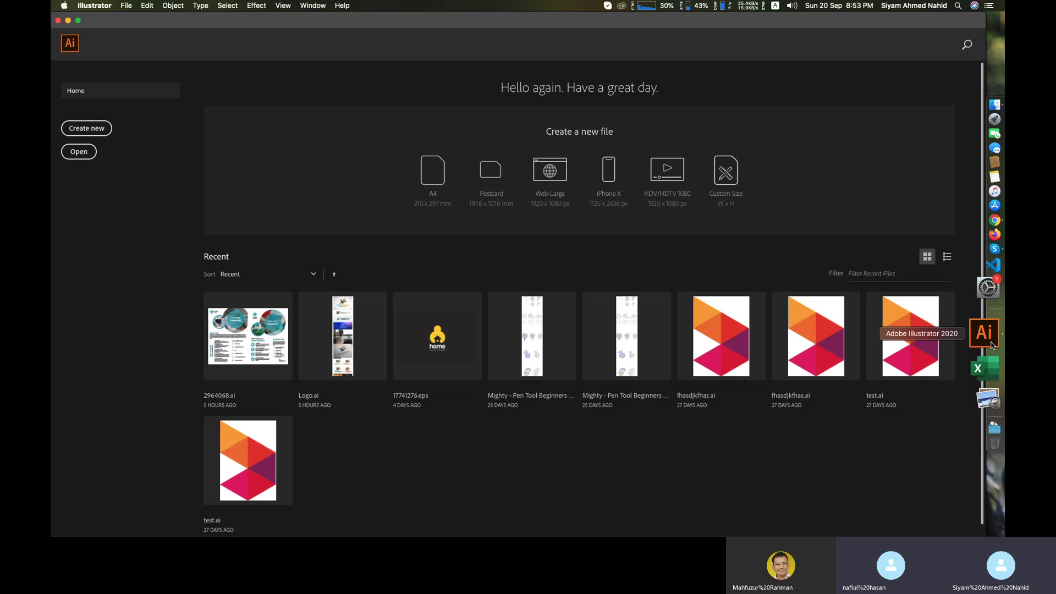
pyautogui.click(101, 129)
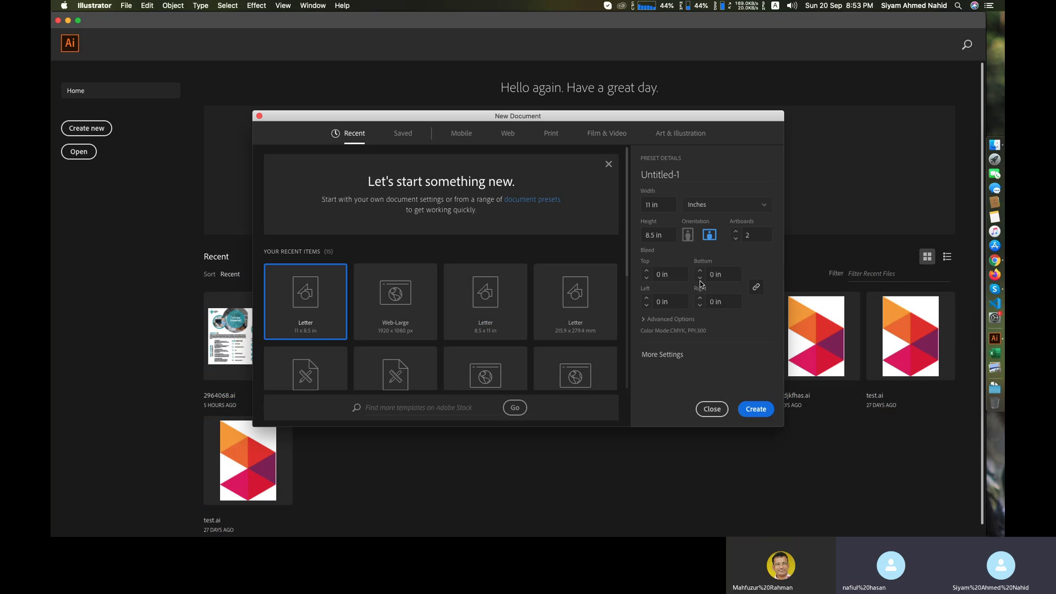
pyautogui.click(714, 410)
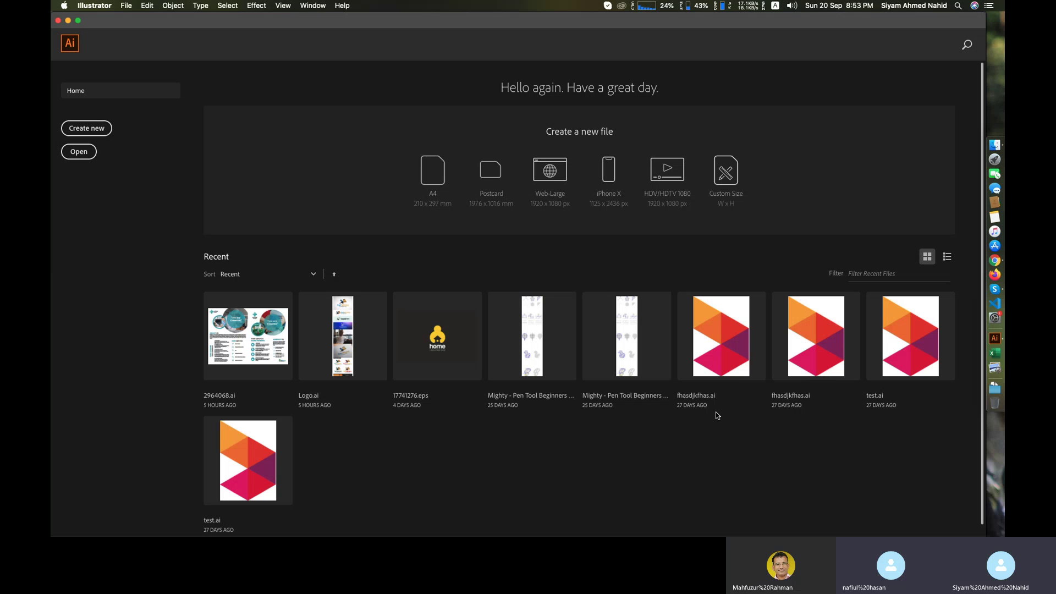
pyautogui.click(108, 128)
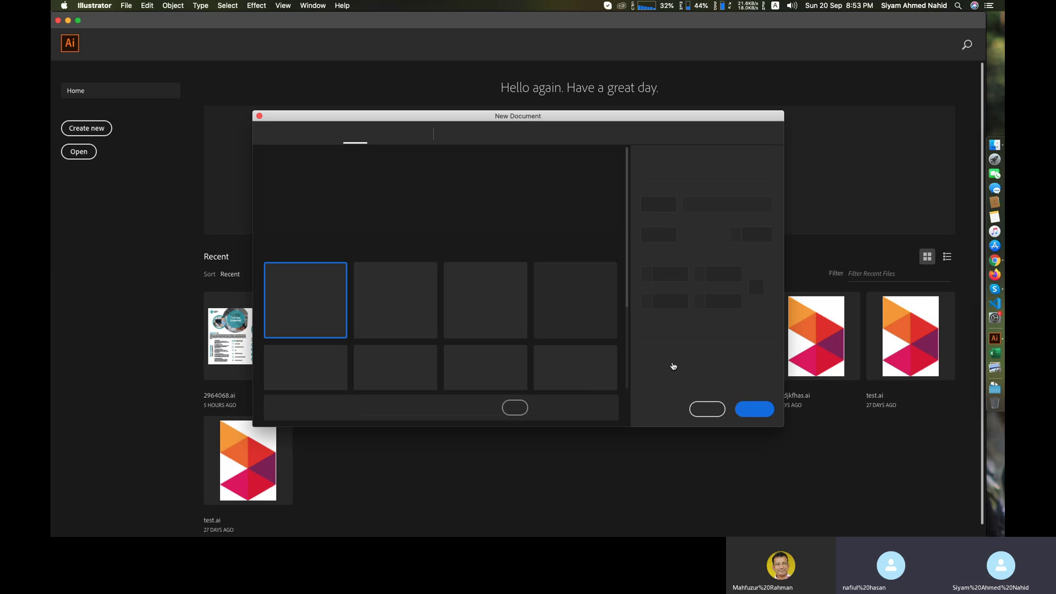
pyautogui.click(757, 409)
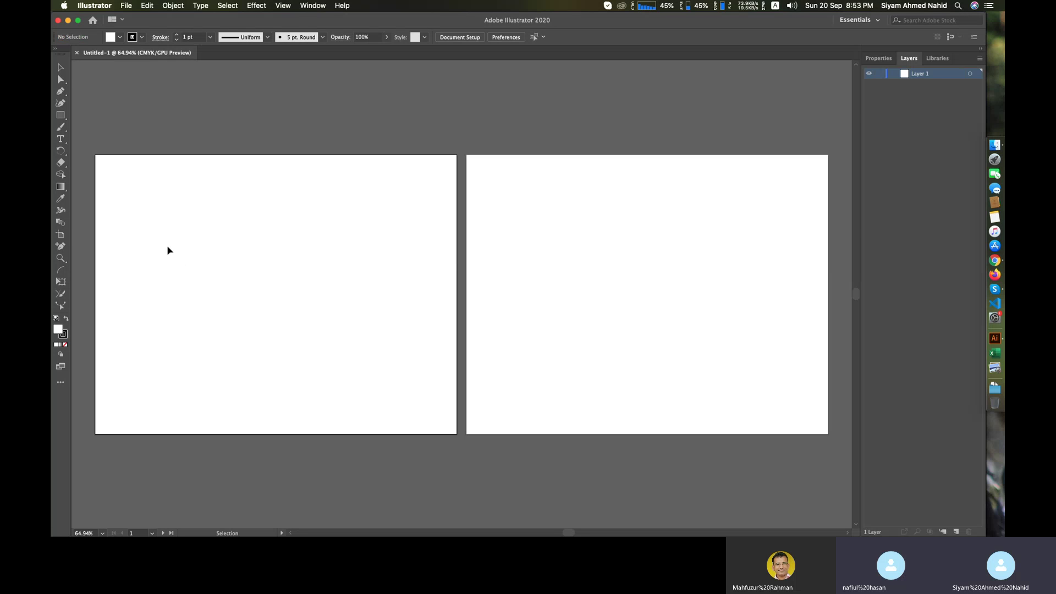
# - Open the fill colour in the Color Picker and make it pure red with RGB 255, 0, 0
pyautogui.doubleClick(58, 331)
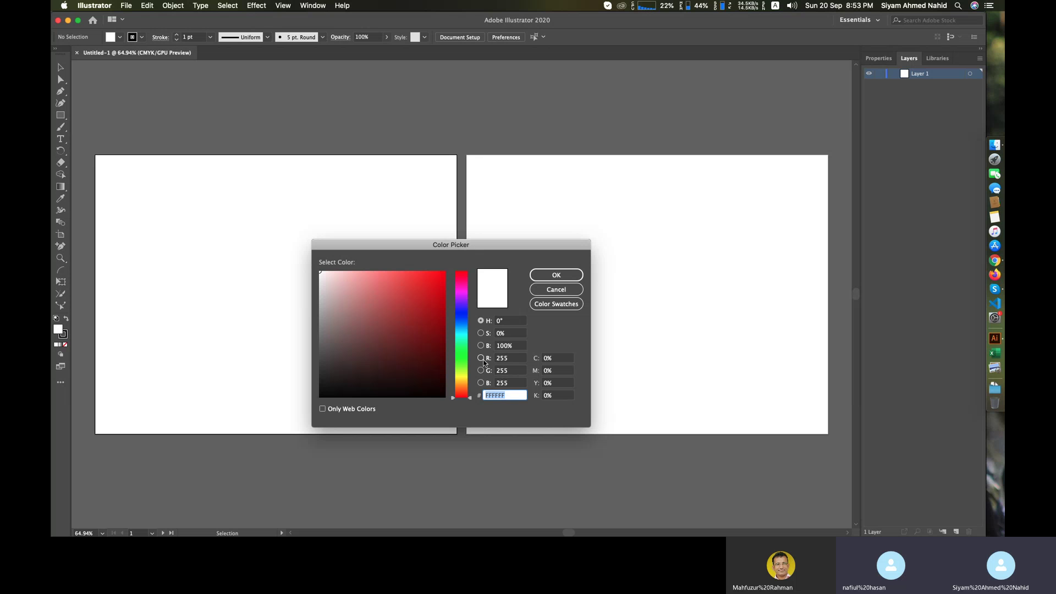
pyautogui.click(509, 370)
pyautogui.write('0')
pyautogui.press('Tab')
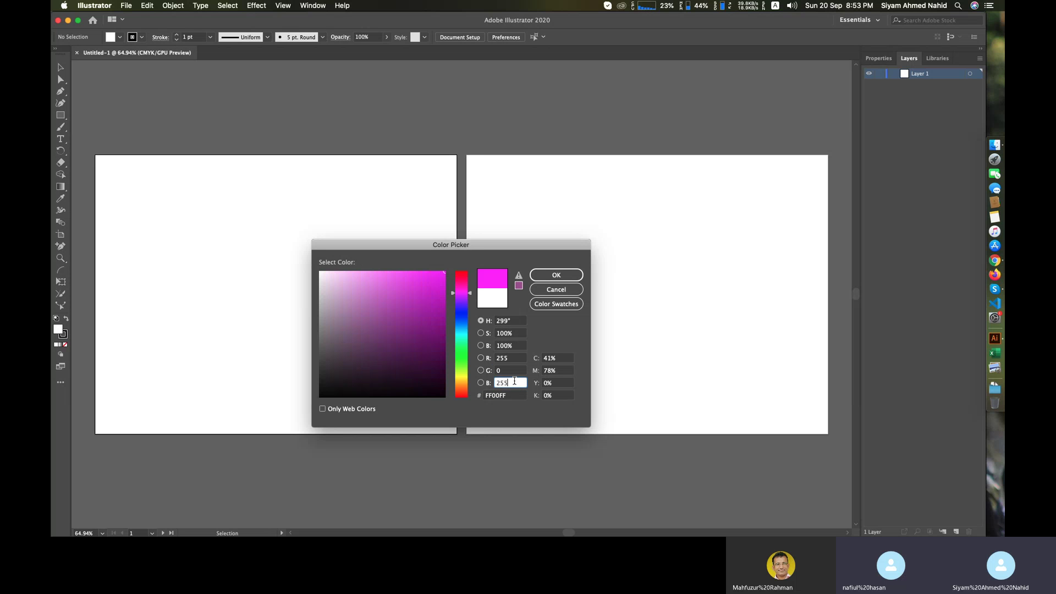
pyautogui.write('0')
pyautogui.hotkey('shift', 'Tab')
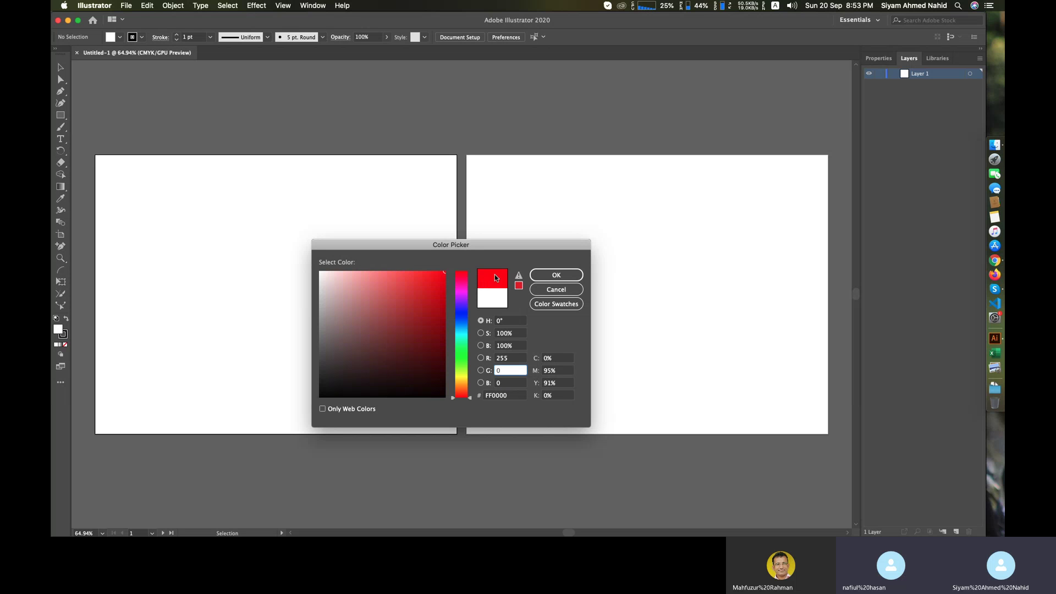
# - Change the fill colour to pure green with RGB values 0, 255, 0
pyautogui.click(511, 358)
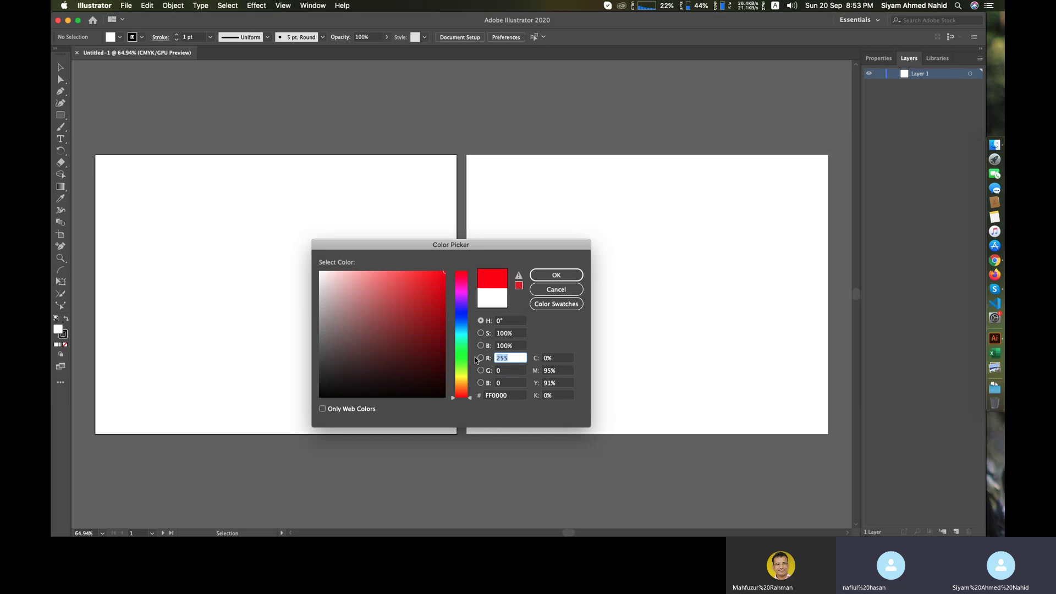
pyautogui.write('0')
pyautogui.press('Tab')
pyautogui.write('2')
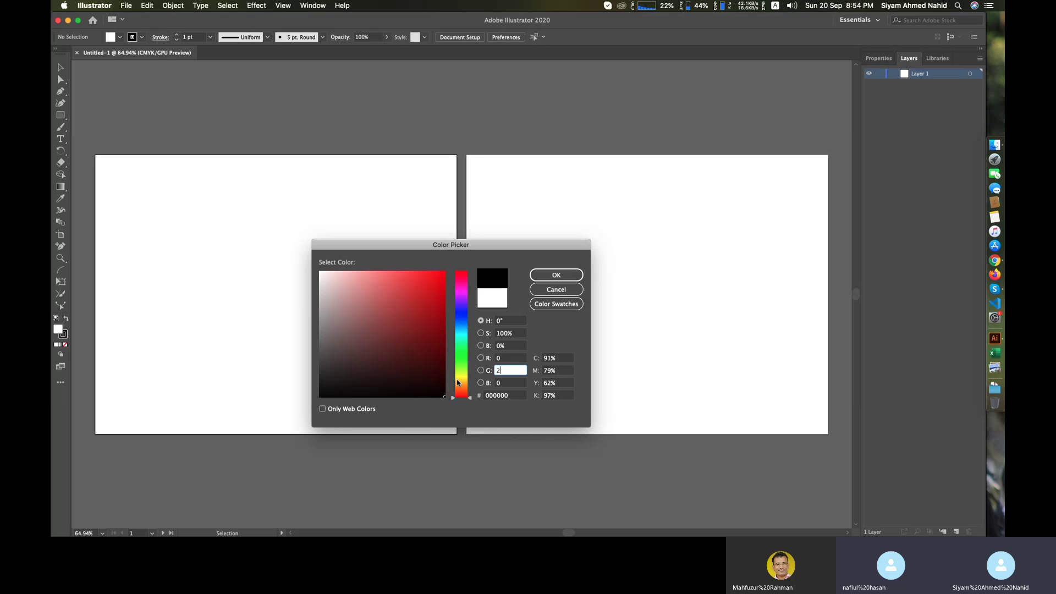
pyautogui.write('55')
pyautogui.press('Tab')
pyautogui.write('0')
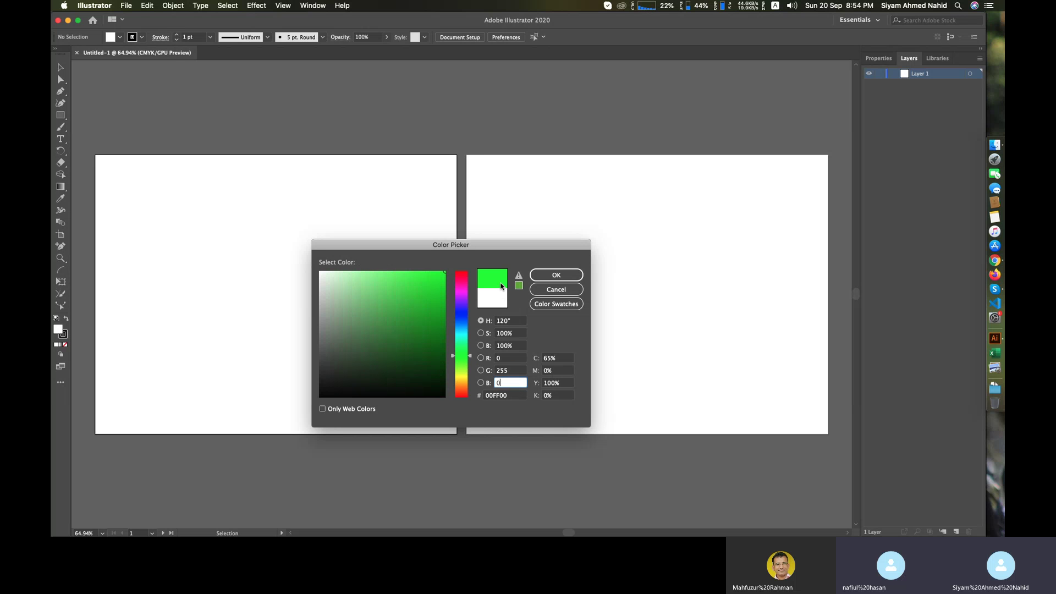
# - Change the fill colour to pure blue with RGB values 0, 0, 255
pyautogui.hotkey('shift', 'Tab')
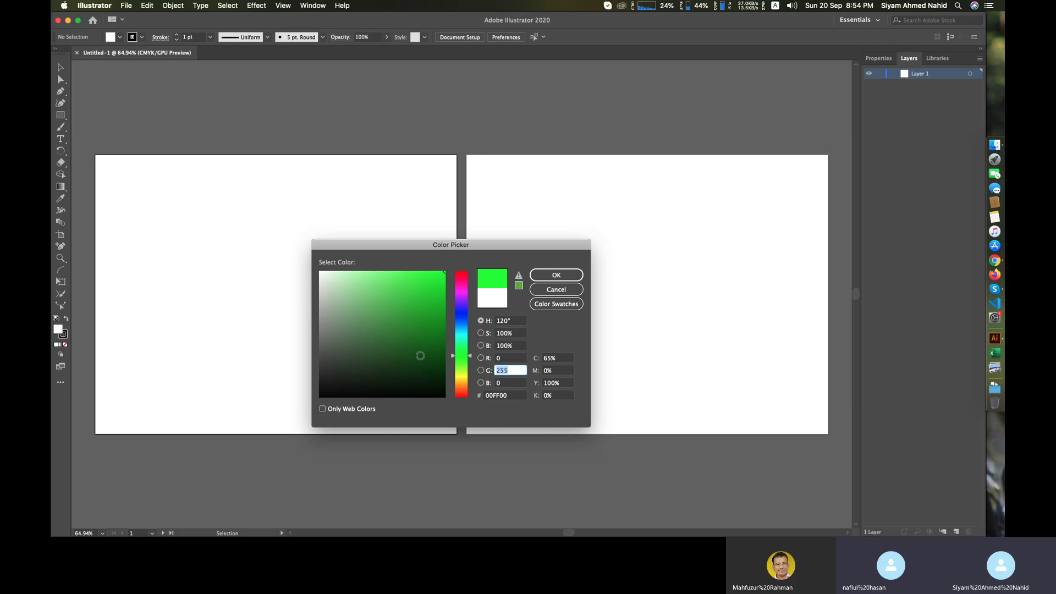
pyautogui.press('BackSpace')
pyautogui.write('0')
pyautogui.press('Tab')
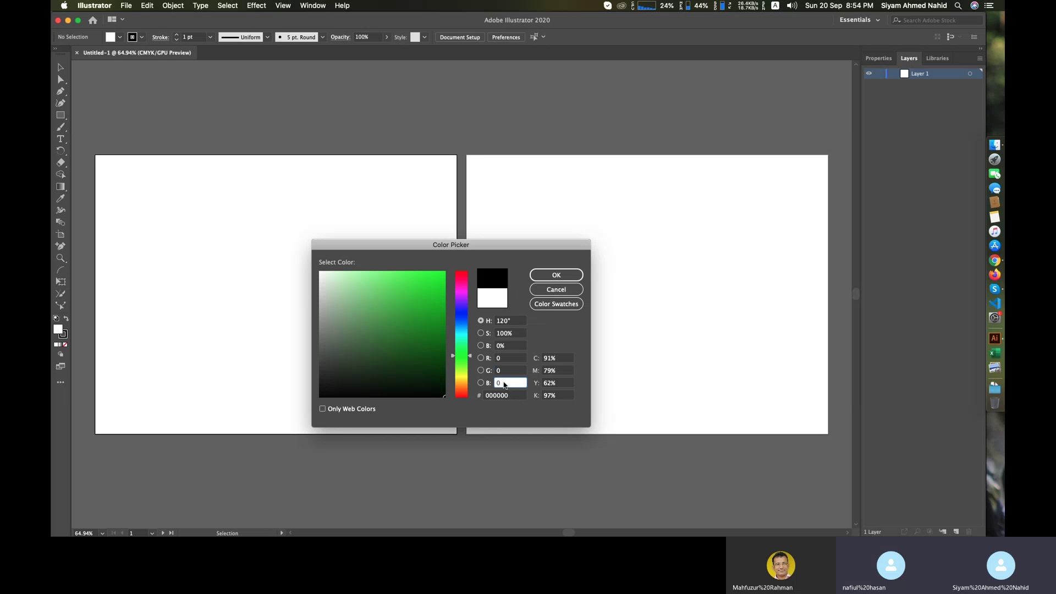
pyautogui.write('255')
pyautogui.click(525, 371)
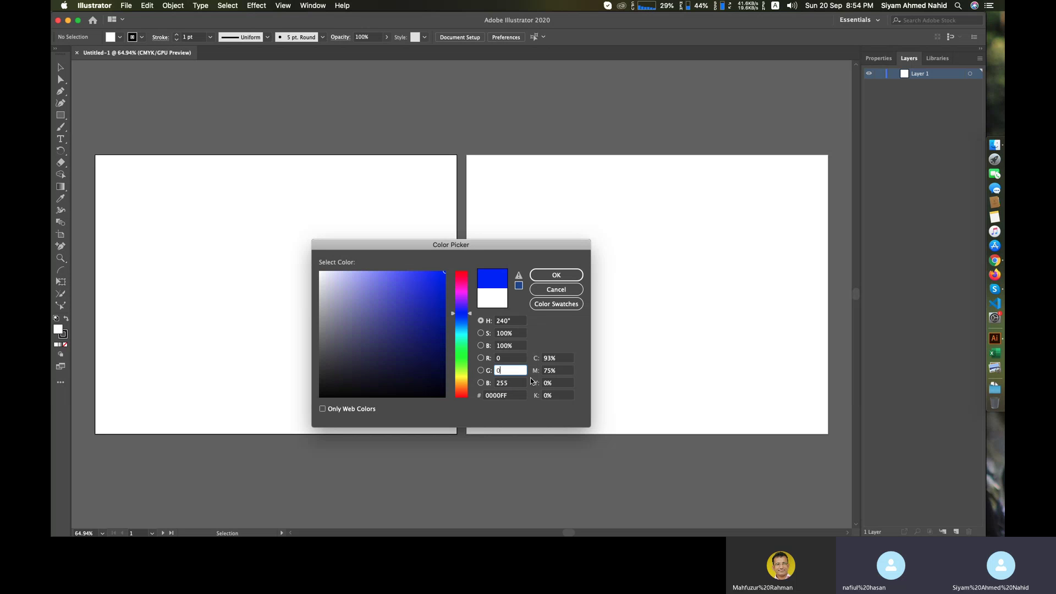
# - Set the fill's blue value to 0 to get RGB black (0, 0, 0)
pyautogui.press('Tab')
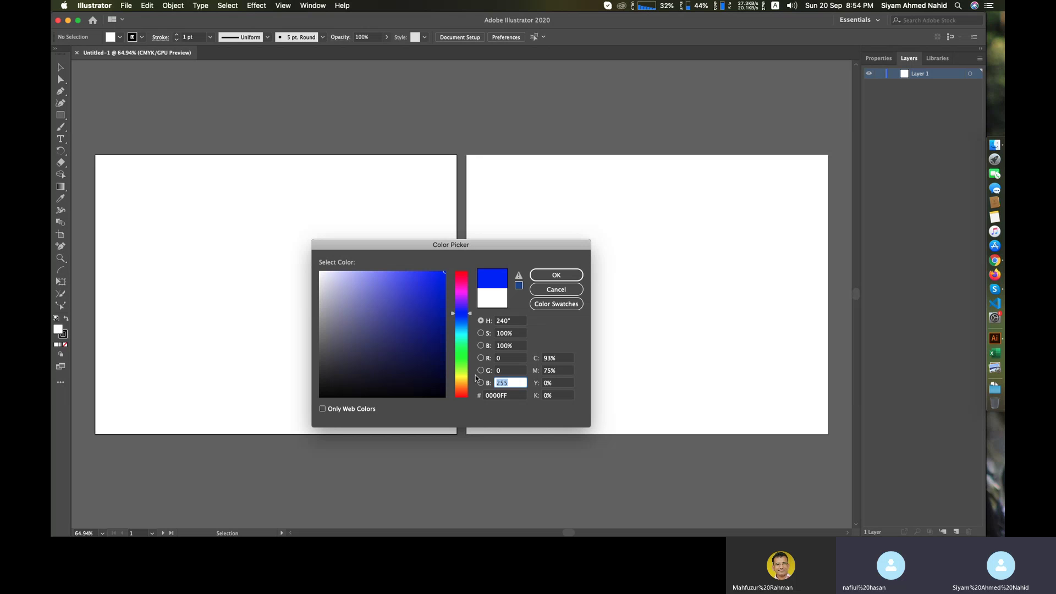
pyautogui.write('0')
pyautogui.click(557, 370)
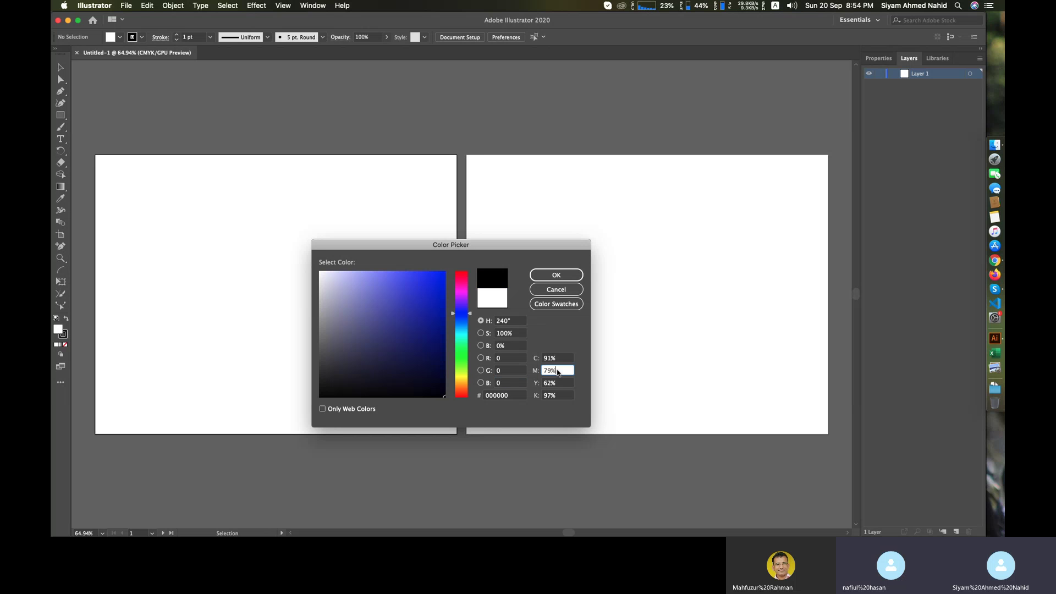
# - Define pure cyan in CMYK with C 100%, M 0%, Y 0% and K 0%
pyautogui.click(554, 359)
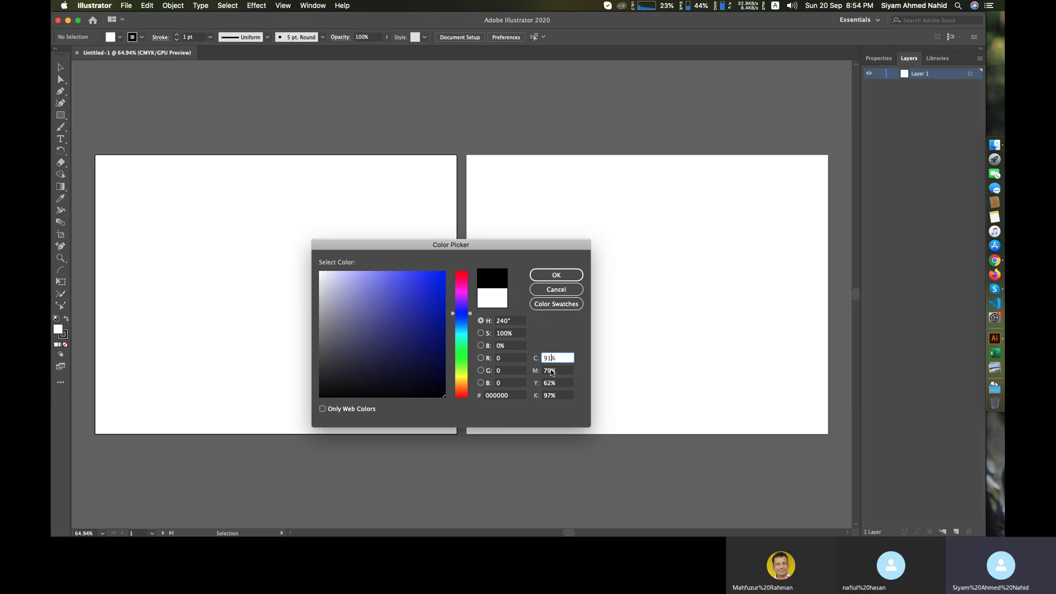
pyautogui.hotkey('shift', 'Left')
pyautogui.hotkey('shift', 'Left')
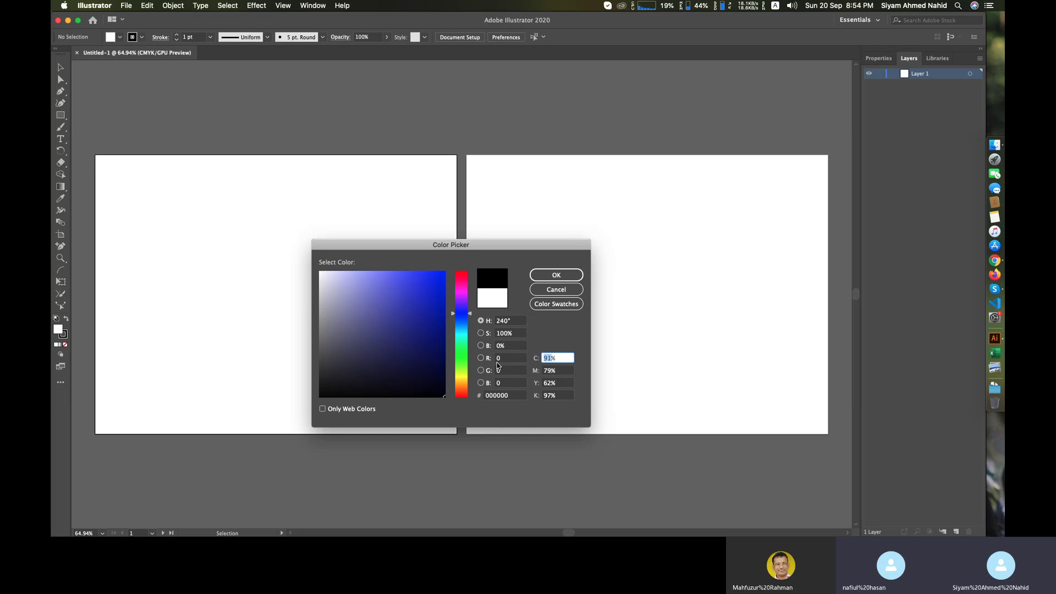
pyautogui.press('BackSpace')
pyautogui.write('100')
pyautogui.moveTo(551, 371); pyautogui.dragTo(558, 371)
pyautogui.press('Up')
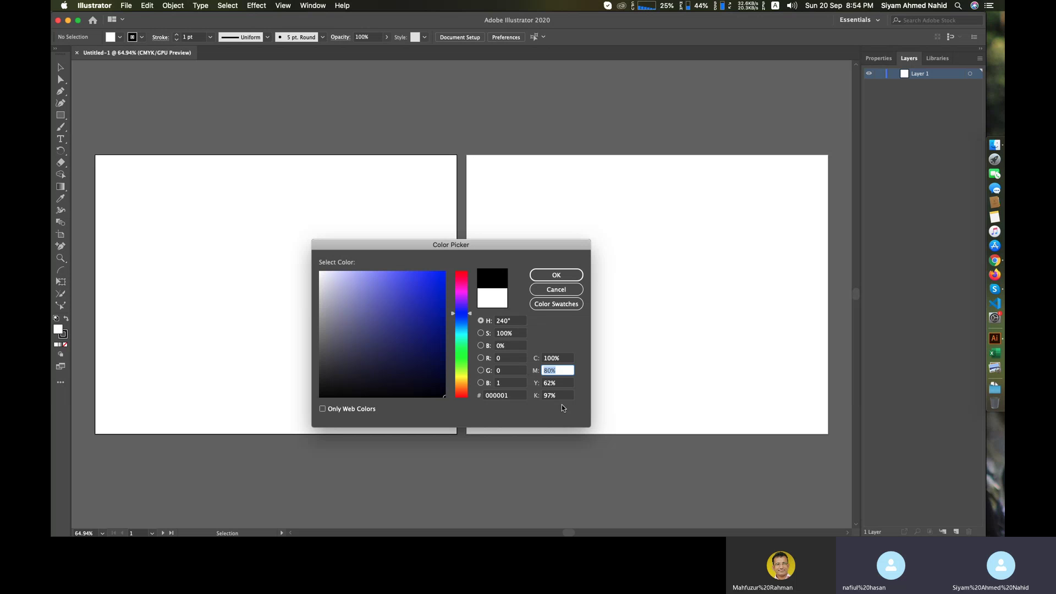
pyautogui.write('0')
pyautogui.click(563, 382)
pyautogui.write('0')
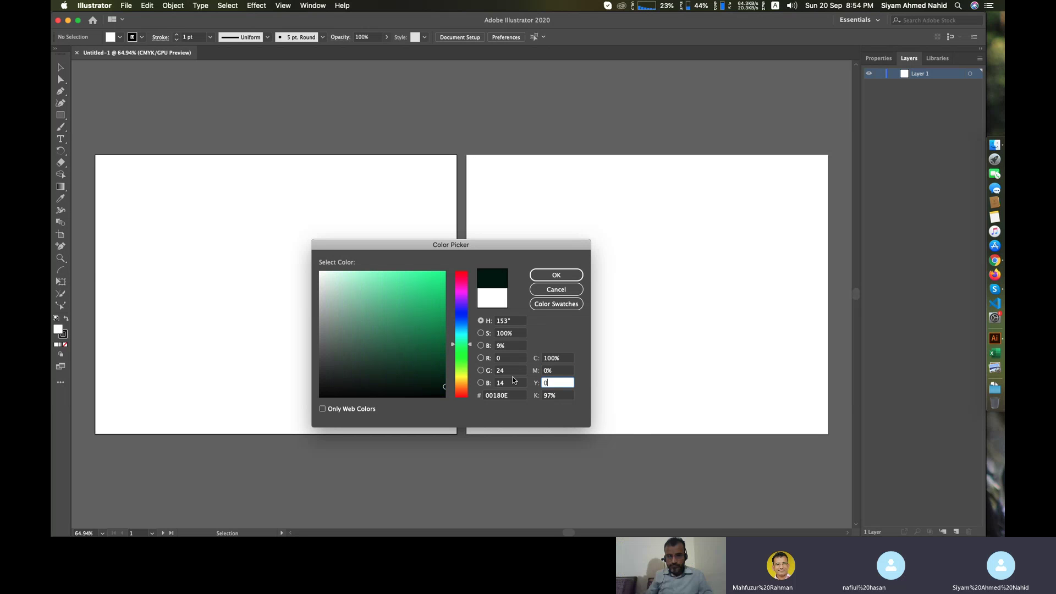
pyautogui.click(558, 395)
pyautogui.write('0')
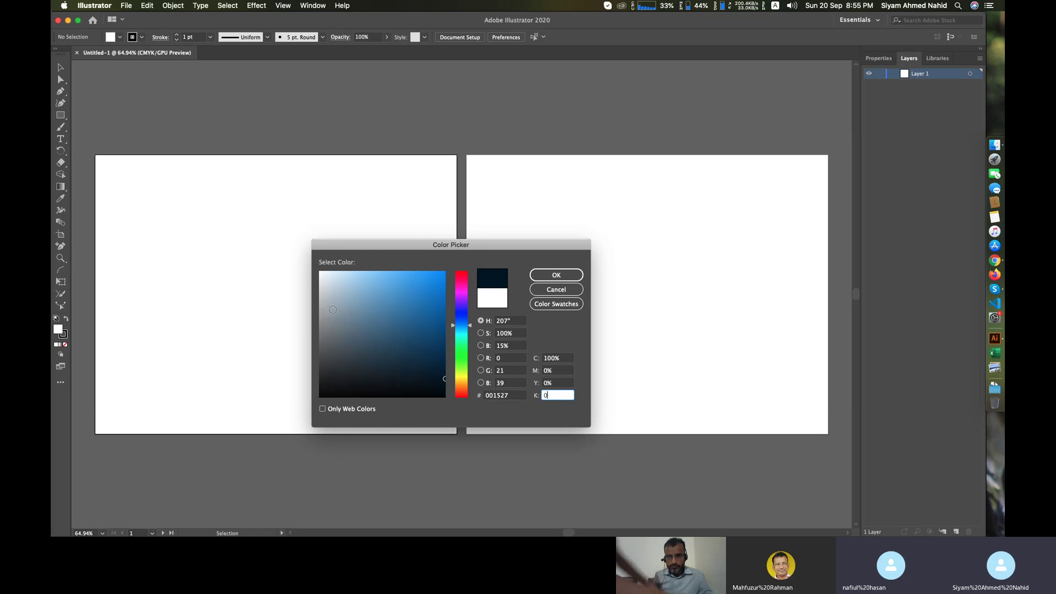
# - Change the CMYK mix to pure magenta with M at 100% and C at 0%
pyautogui.click(565, 380)
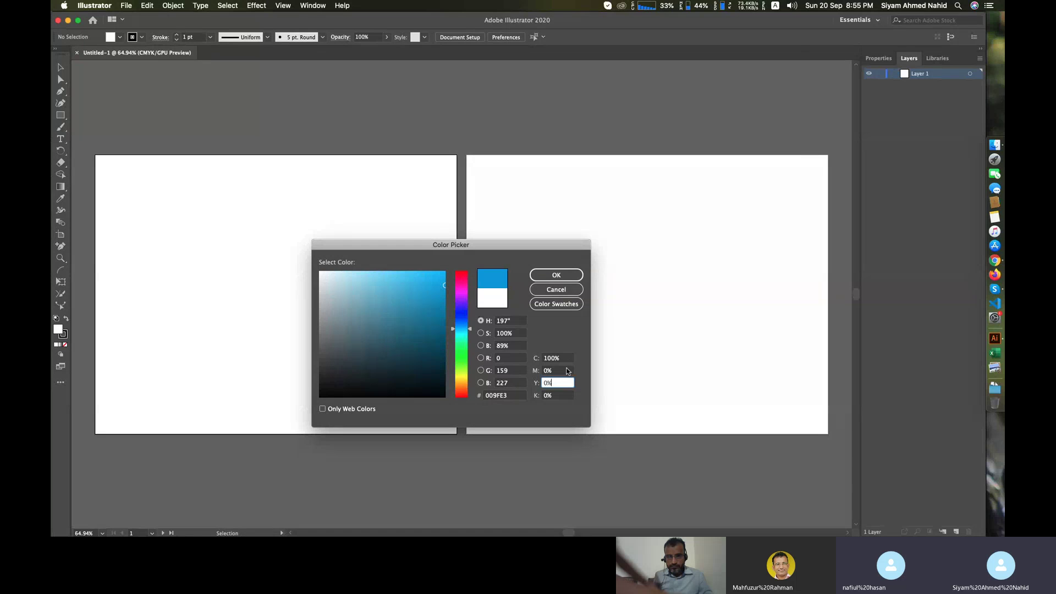
pyautogui.click(557, 371)
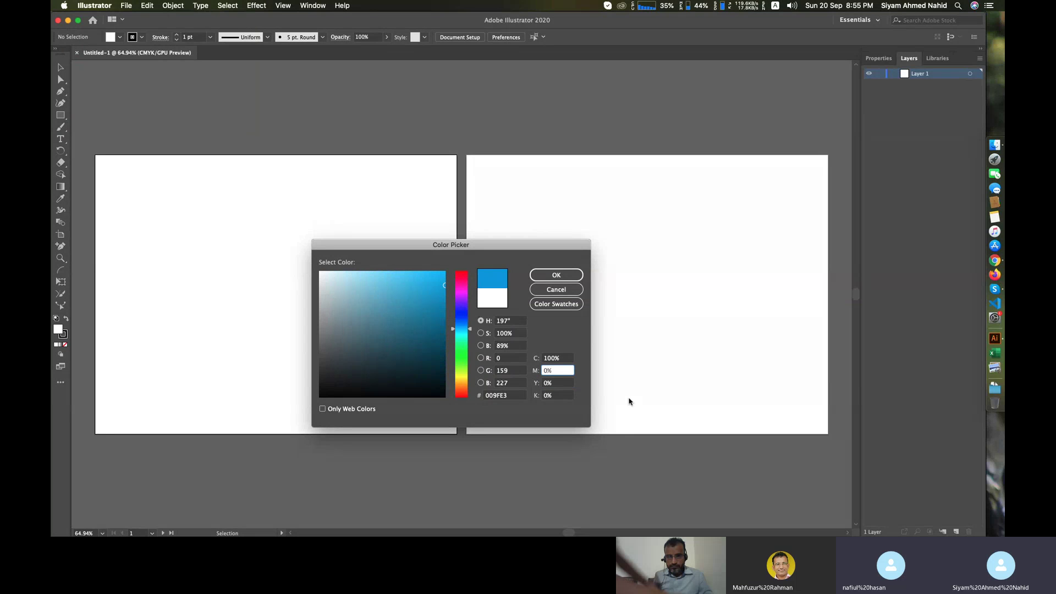
pyautogui.write('10')
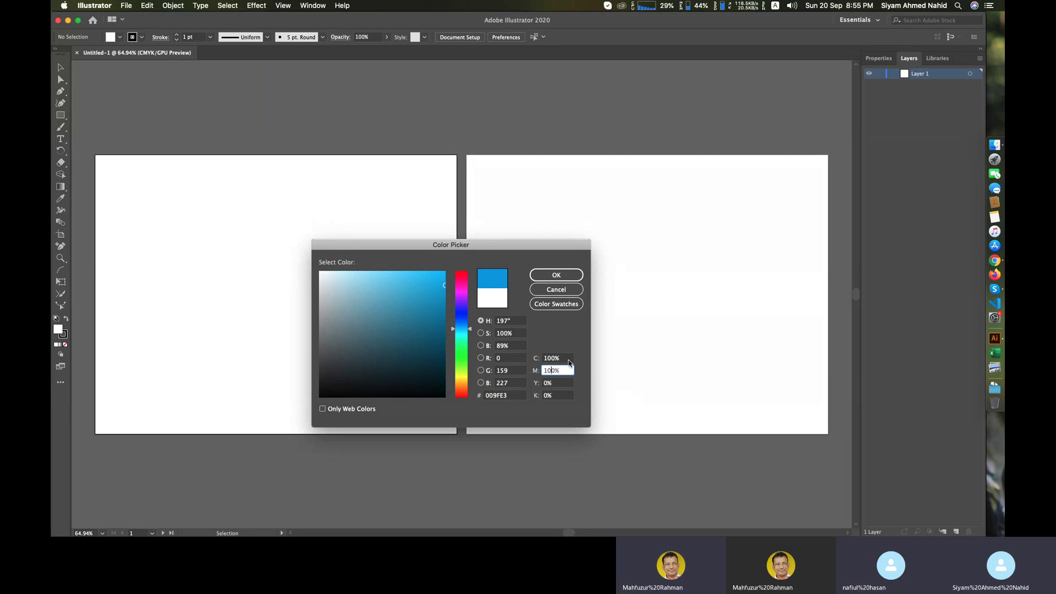
pyautogui.click(553, 357)
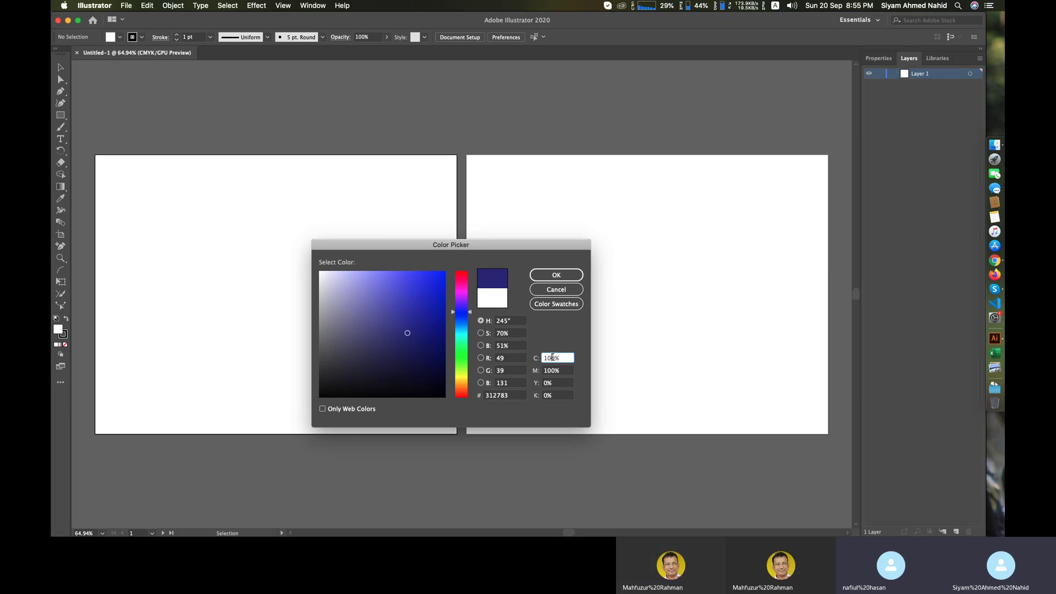
pyautogui.press('BackSpace')
pyautogui.press('BackSpace')
pyautogui.click(560, 383)
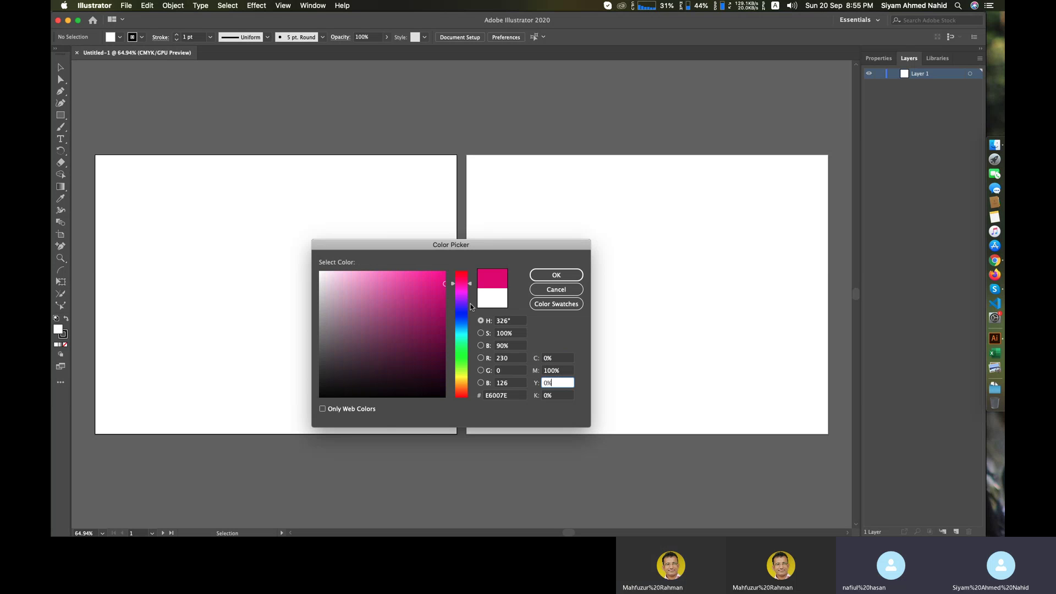
# - Change the CMYK mix to pure yellow with Y at 100% and M at 0%
pyautogui.press('Left')
pyautogui.write('10')
pyautogui.click(566, 373)
pyautogui.press('BackSpace')
pyautogui.press('BackSpace')
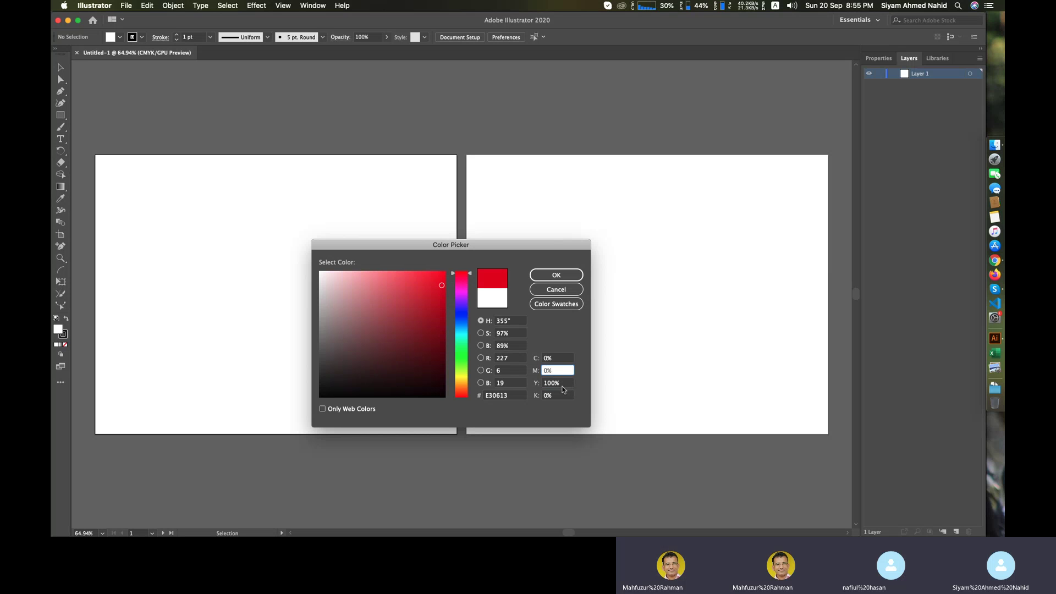
# - Change the CMYK mix to plain black with K at 100% and Y at 0%
pyautogui.click(562, 396)
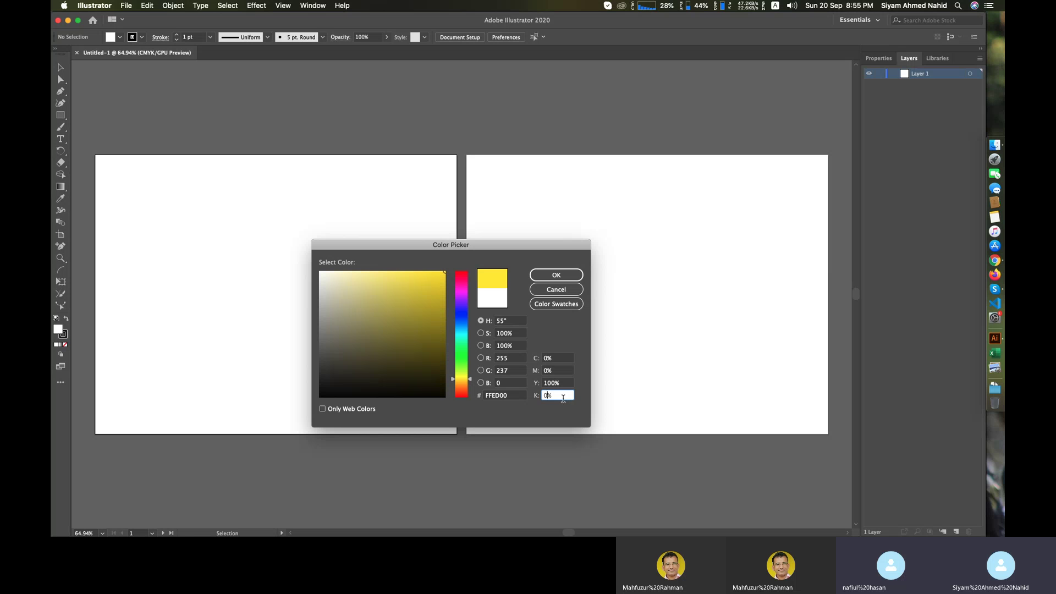
pyautogui.write('100')
pyautogui.click(560, 385)
pyautogui.press('BackSpace')
pyautogui.press('BackSpace')
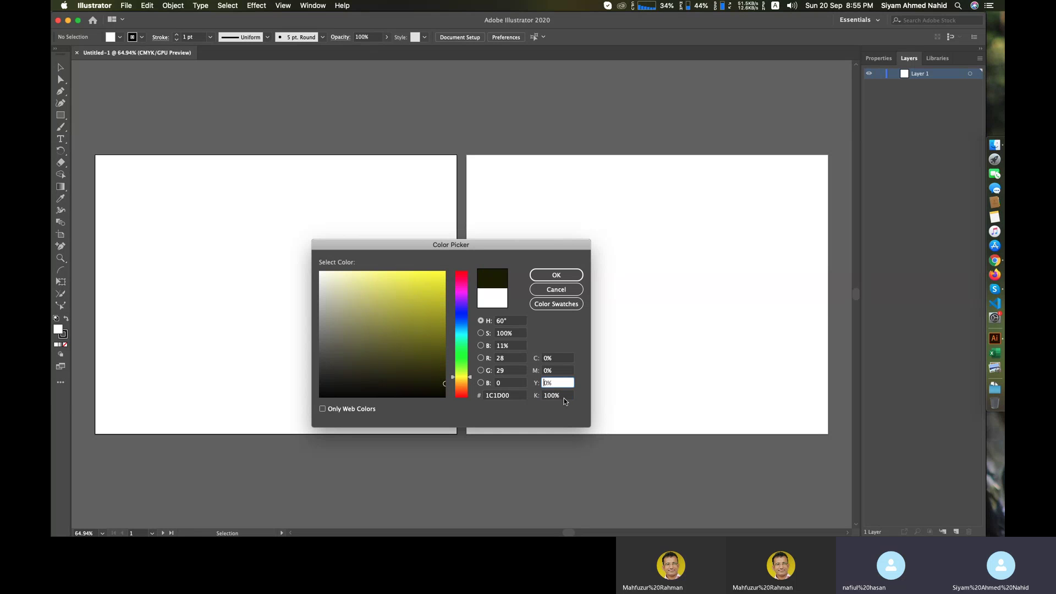
pyautogui.click(566, 369)
pyautogui.click(566, 394)
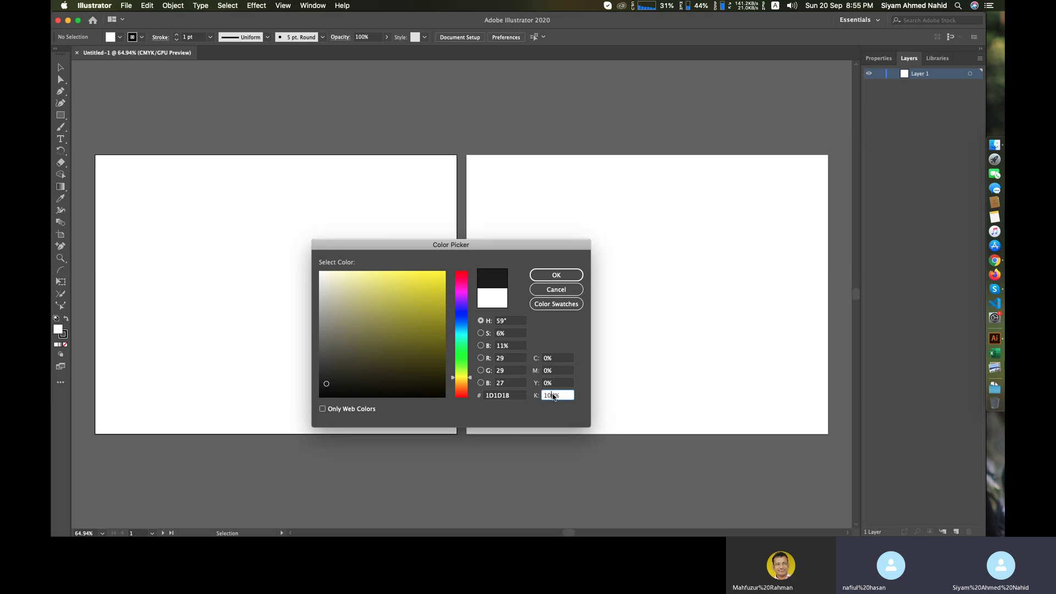
# - Add 100% yellow and 100% magenta to the black CMYK mix
pyautogui.click(545, 384)
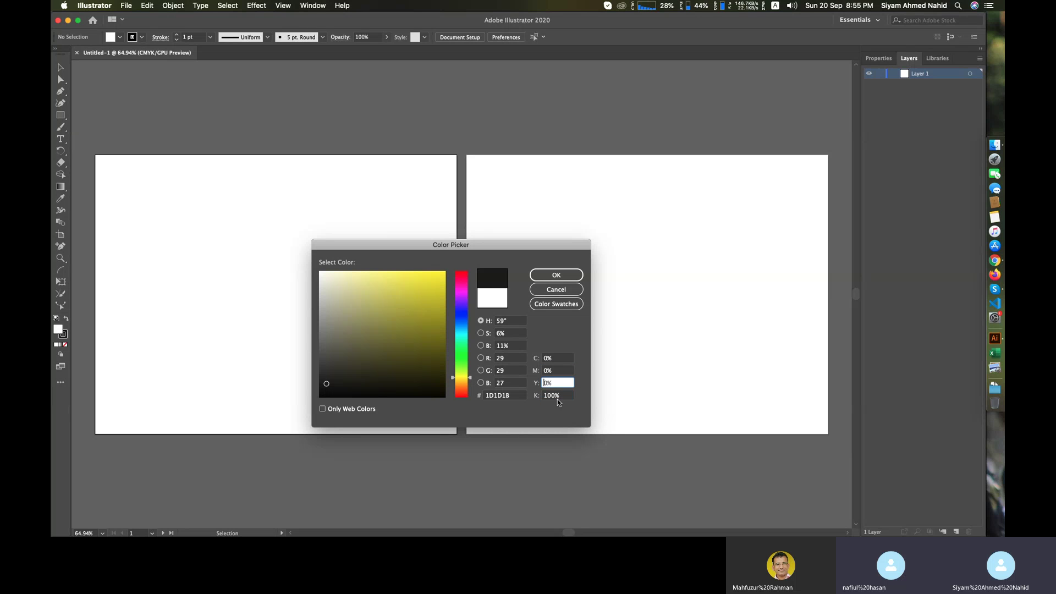
pyautogui.write('10')
pyautogui.click(554, 372)
pyautogui.write('10')
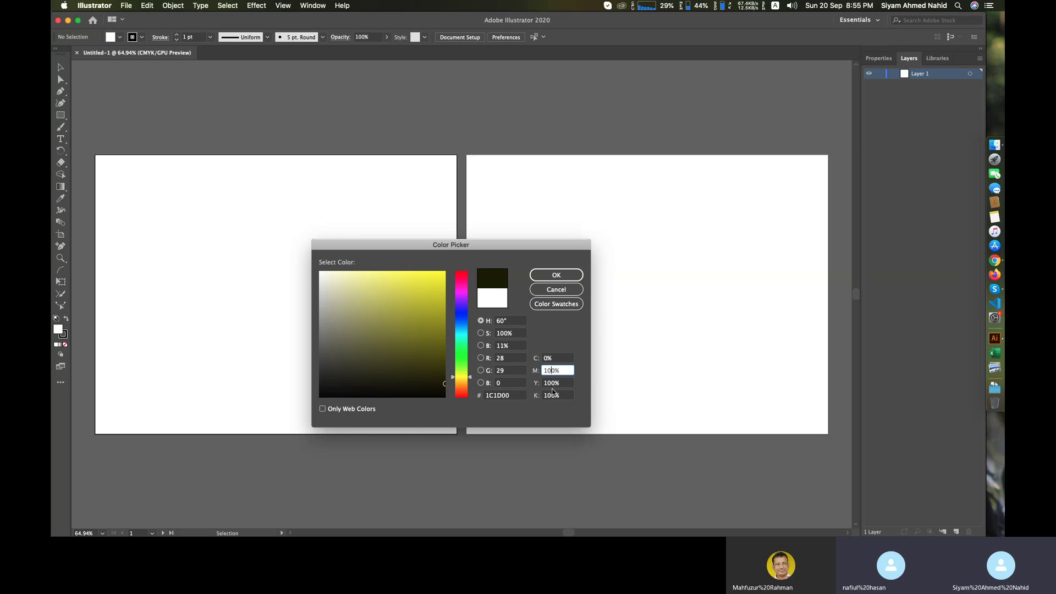
pyautogui.click(558, 356)
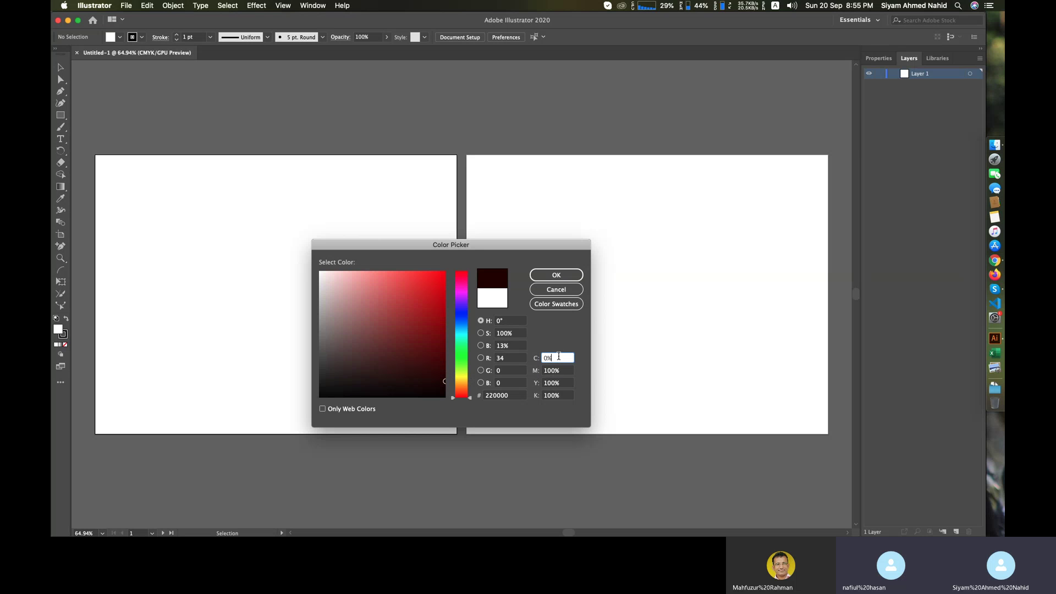
# - Set the CMYK mix's yellow to 0%, with magenta at 100%
pyautogui.click(569, 383)
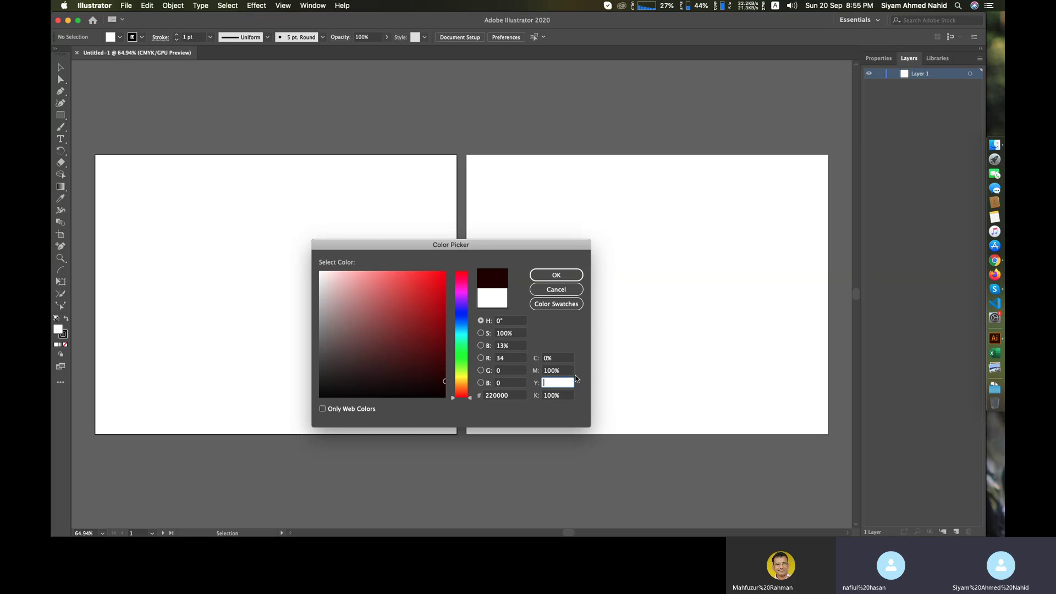
pyautogui.hotkey('shift', 'Tab')
pyautogui.press('BackSpace')
pyautogui.write('100')
pyautogui.press('Tab')
pyautogui.write('0')
# - Set the magenta and black values of the CMYK mix to 0% for plain white
pyautogui.click(567, 371)
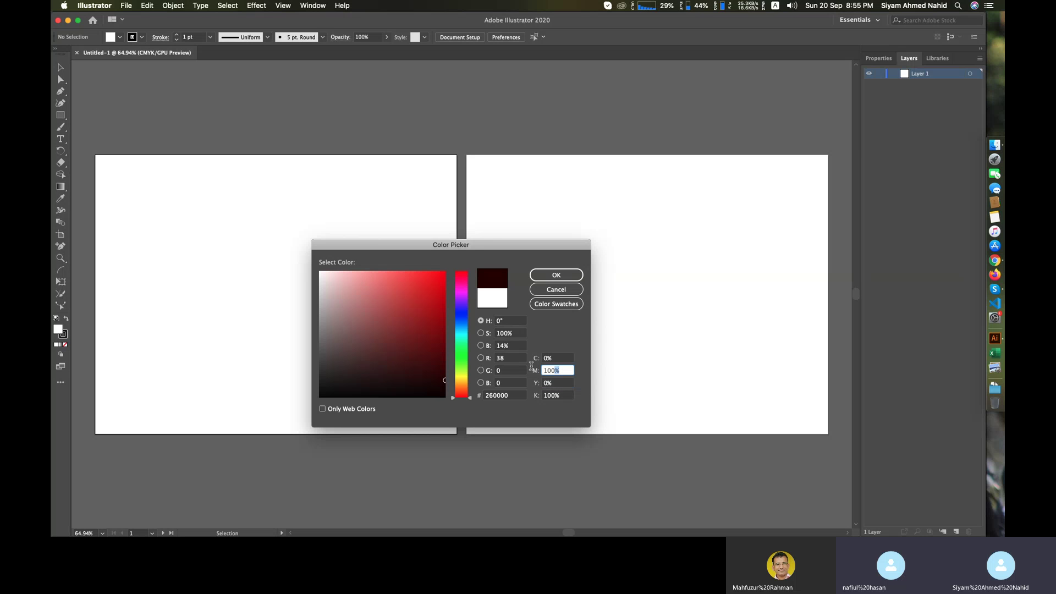
pyautogui.press('super+a')
pyautogui.write('0')
pyautogui.click(559, 395)
pyautogui.press('super+a')
pyautogui.write('0')
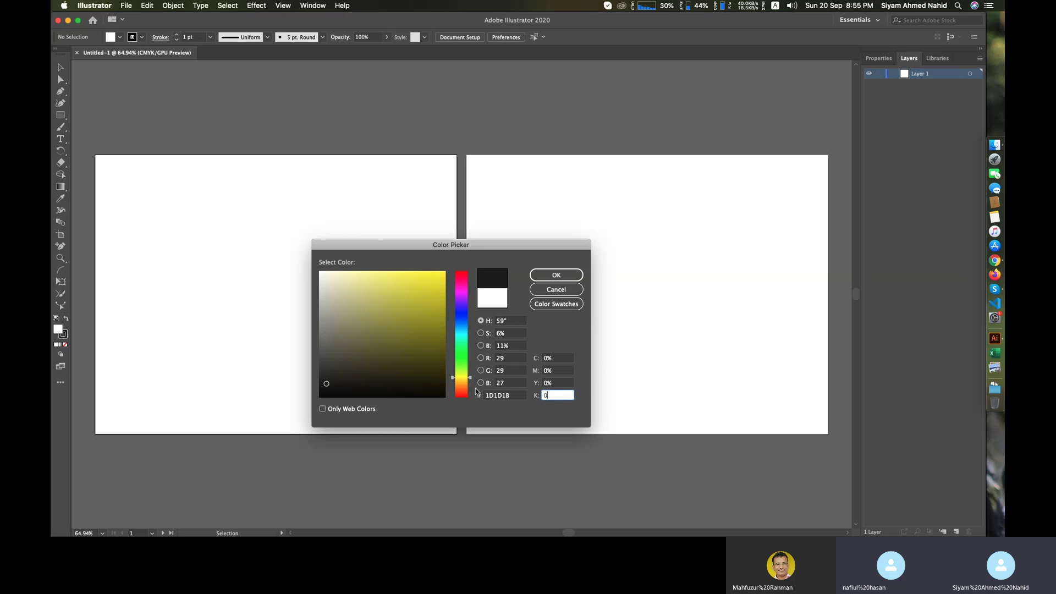
pyautogui.click(567, 383)
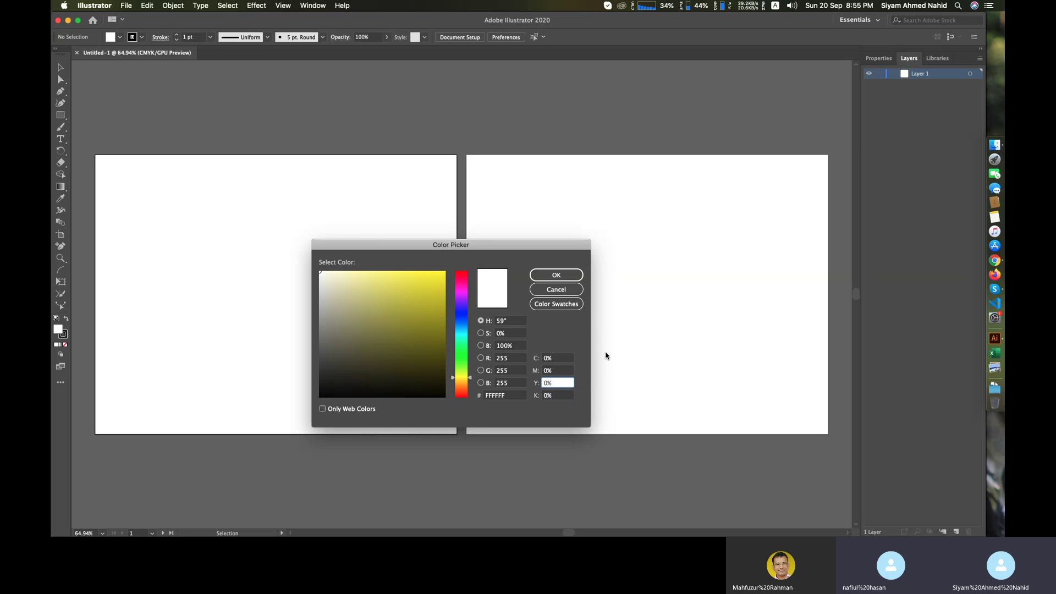
# - Change the RGB mix to pure red by setting G and B to 0, and base the color field on R
pyautogui.click(513, 358)
pyautogui.click(514, 370)
pyautogui.write('0')
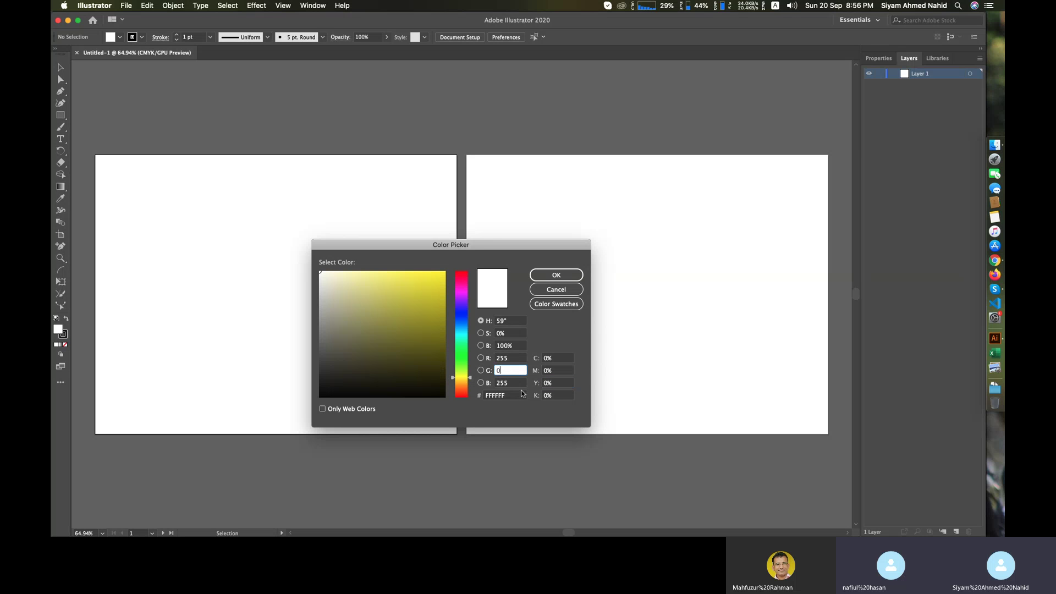
pyautogui.press('Tab')
pyautogui.write('0')
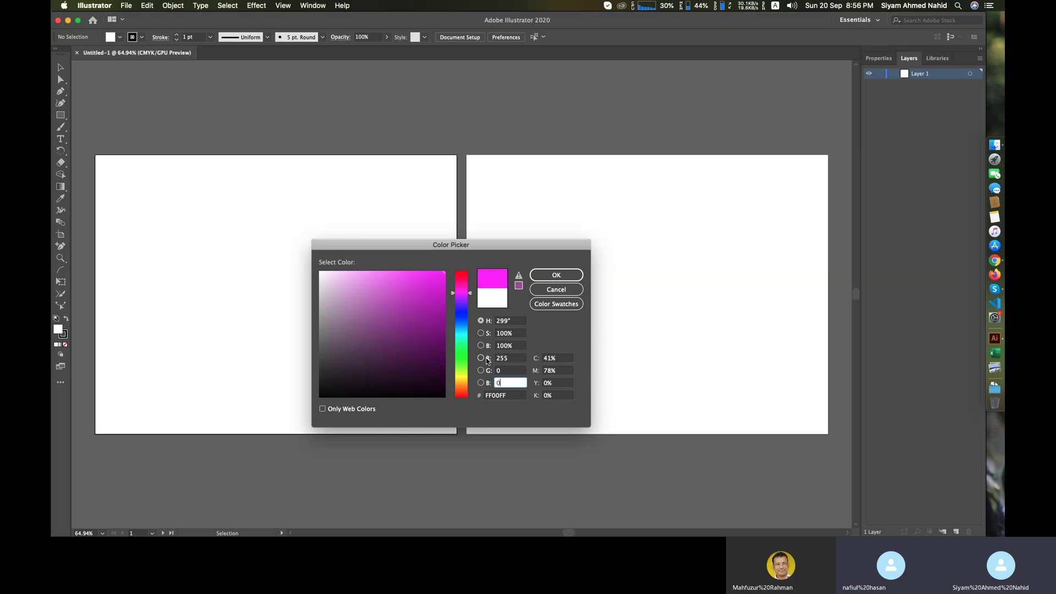
pyautogui.click(486, 358)
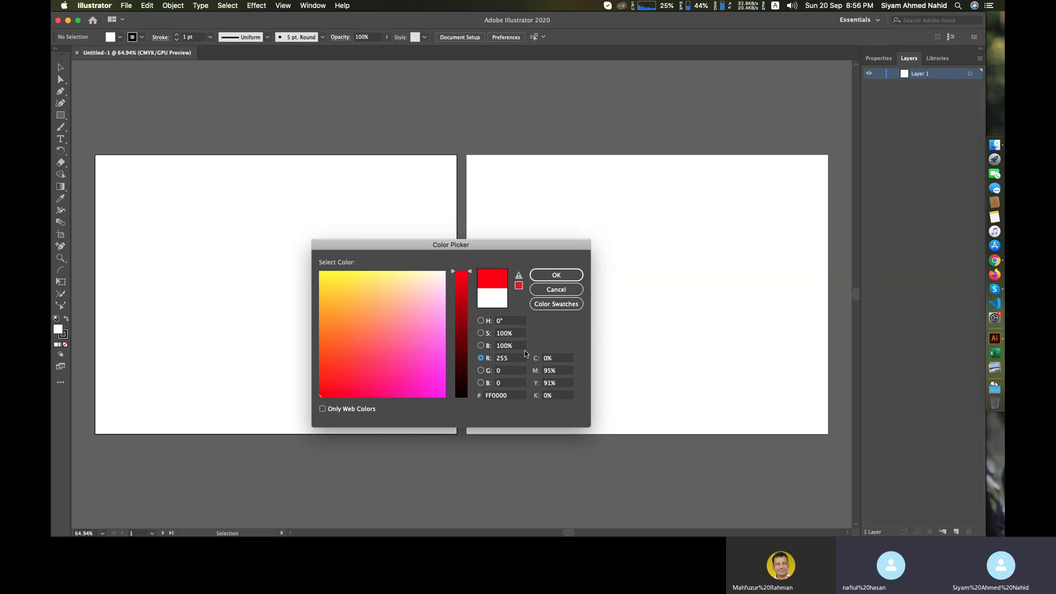
# - Change the RGB mix to black with R at 0, and base the color field on hue again
pyautogui.click(513, 360)
pyautogui.doubleClick(514, 360)
pyautogui.press('BackSpace')
pyautogui.write('0')
pyautogui.click(481, 321)
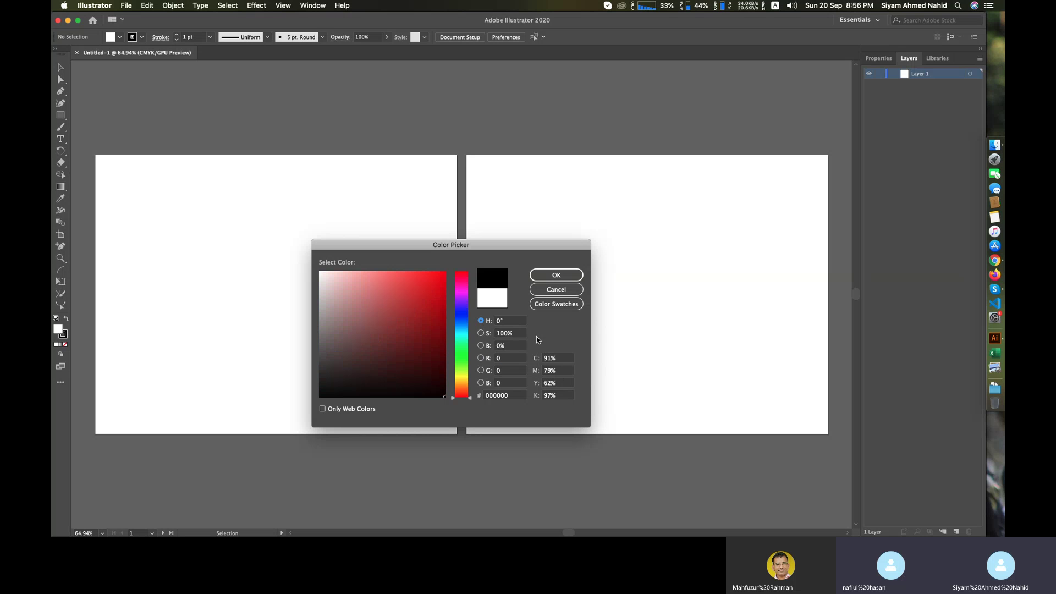
# - Set R to 255 and apply the pure red as the fill color
pyautogui.doubleClick(505, 361)
pyautogui.write('255')
pyautogui.press('Return')
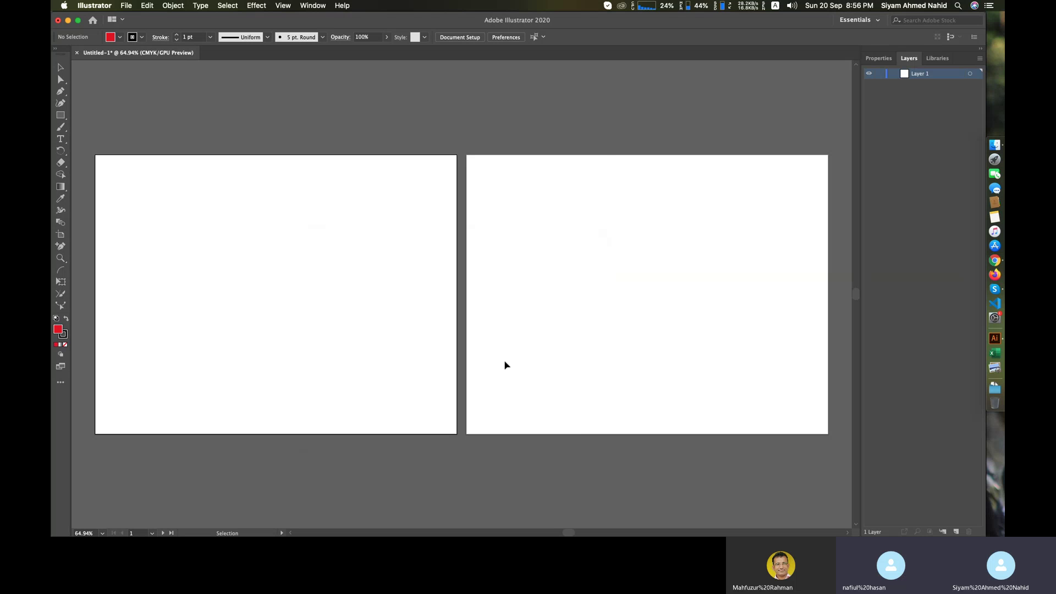
# - Reopen the fill's Color Picker and change the RGB mix to pure green with G at 255 and R at 0
pyautogui.doubleClick(58, 332)
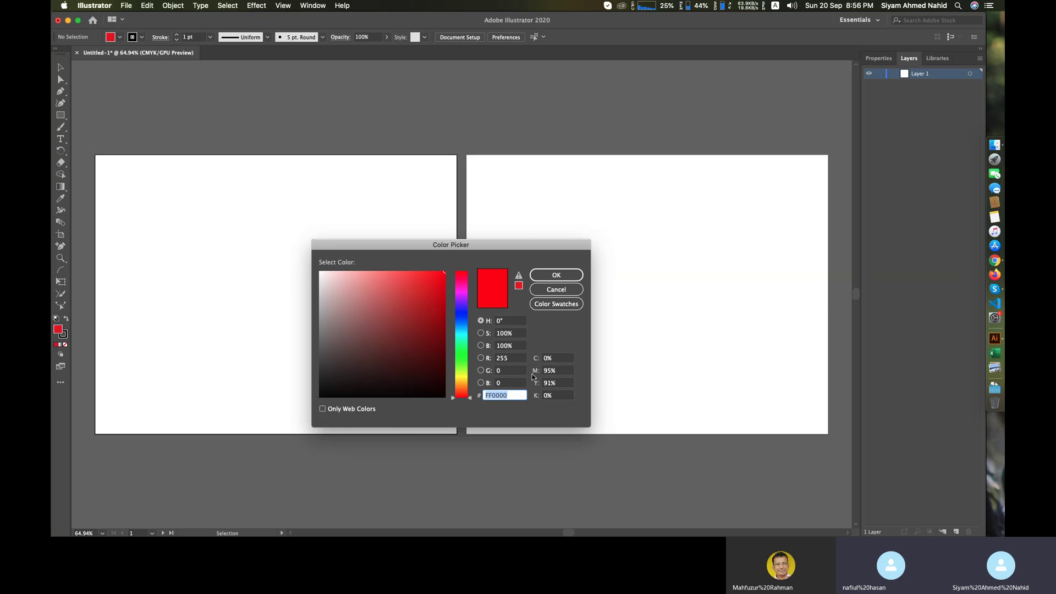
pyautogui.click(513, 372)
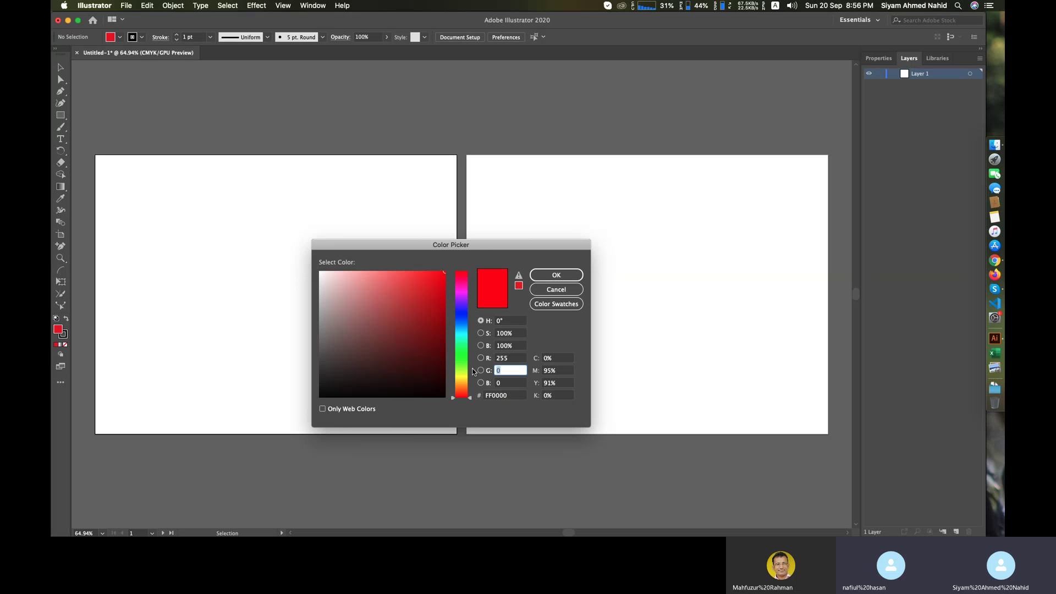
pyautogui.write('250')
pyautogui.press('BackSpace')
pyautogui.write('5')
pyautogui.click(519, 359)
pyautogui.write('0')
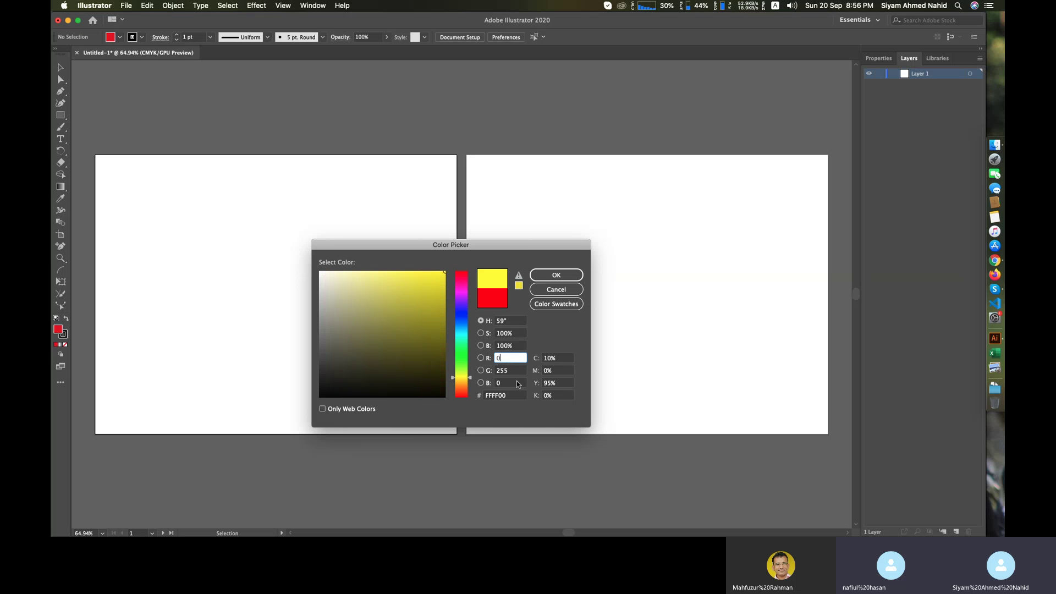
# - Change the RGB mix to pure blue with B at 255 and G at 0
pyautogui.click(518, 383)
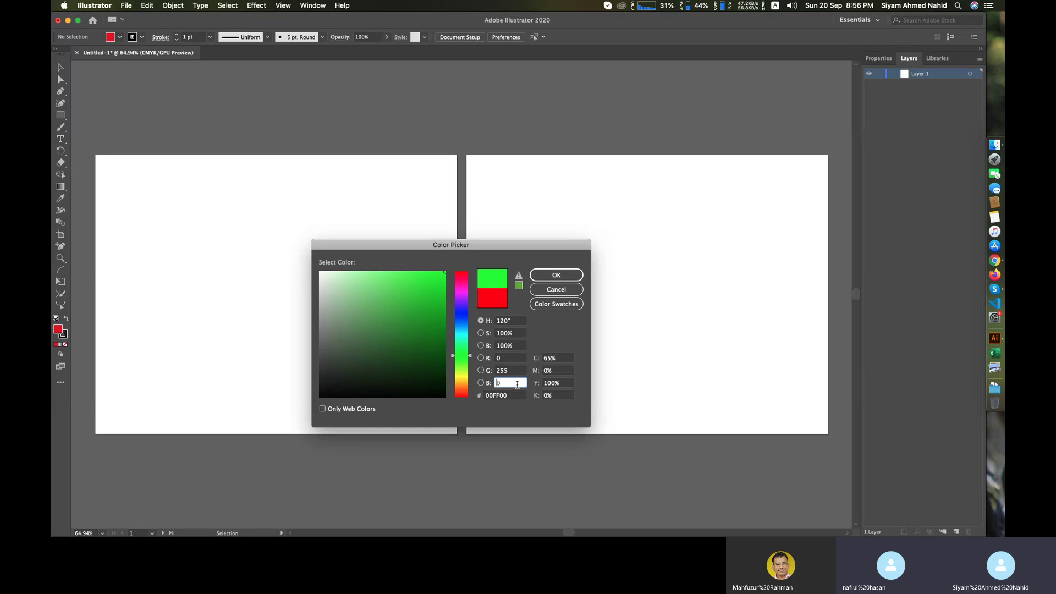
pyautogui.write('2')
pyautogui.doubleClick(517, 383)
pyautogui.click(513, 375)
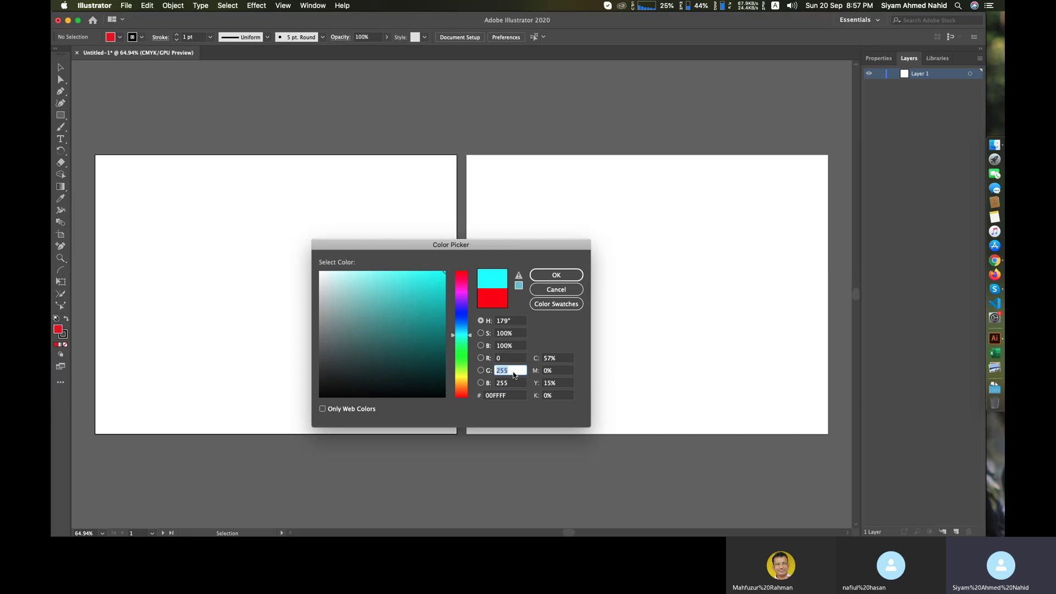
pyautogui.write('0')
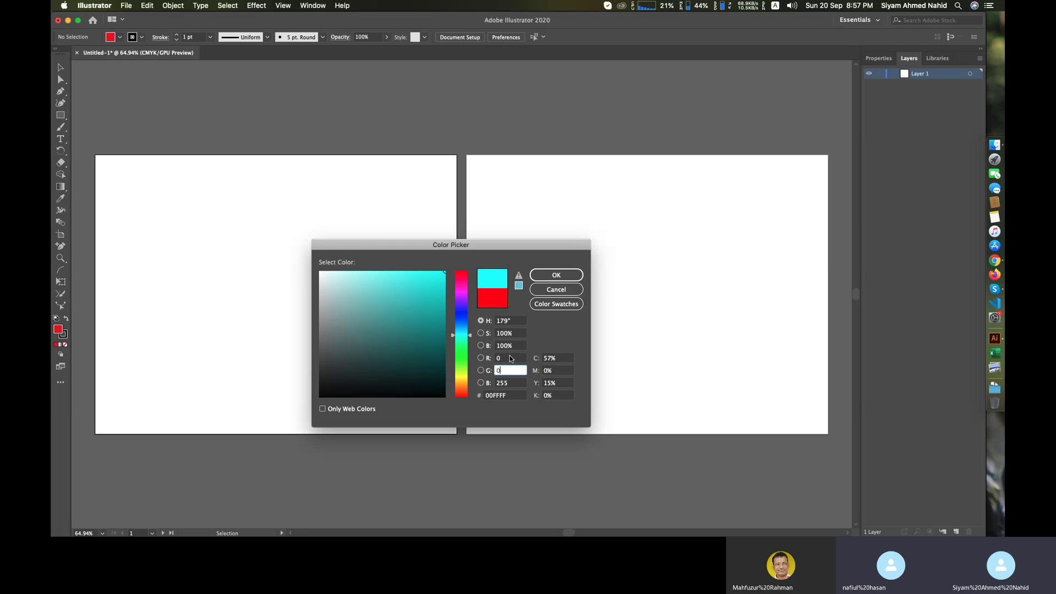
pyautogui.click(510, 357)
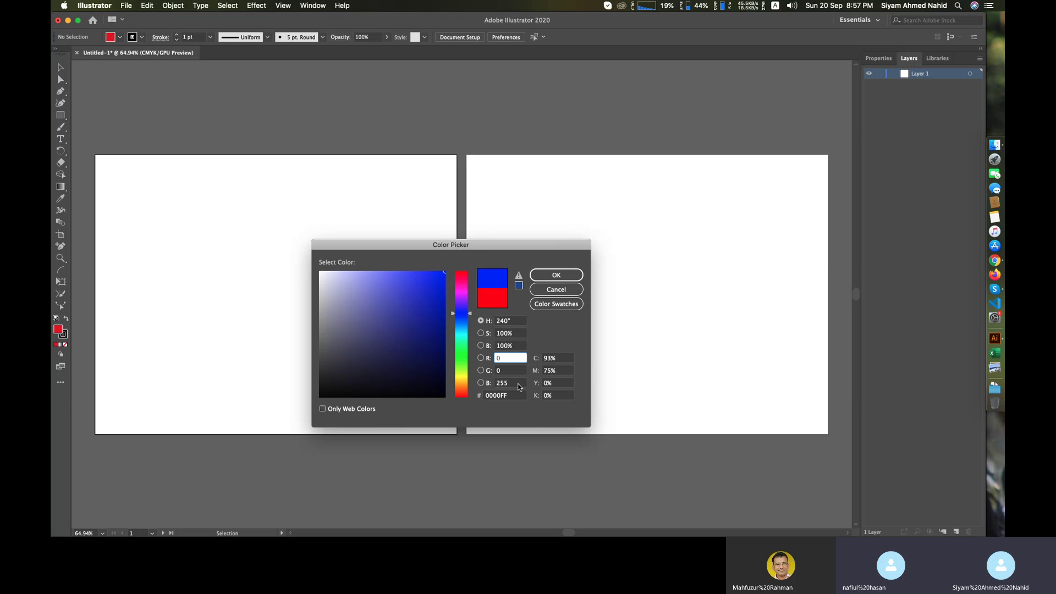
# - Raise the hue of the blue in large increments to 270° for violet
pyautogui.click(503, 321)
pyautogui.hotkey('shift', 'Up')
pyautogui.hotkey('shift', 'Up')
pyautogui.hotkey('shift', 'Up')
pyautogui.hotkey('shift', 'Up')
pyautogui.hotkey('shift', 'Up')
pyautogui.hotkey('shift', 'Up')
pyautogui.hotkey('shift', 'Up')
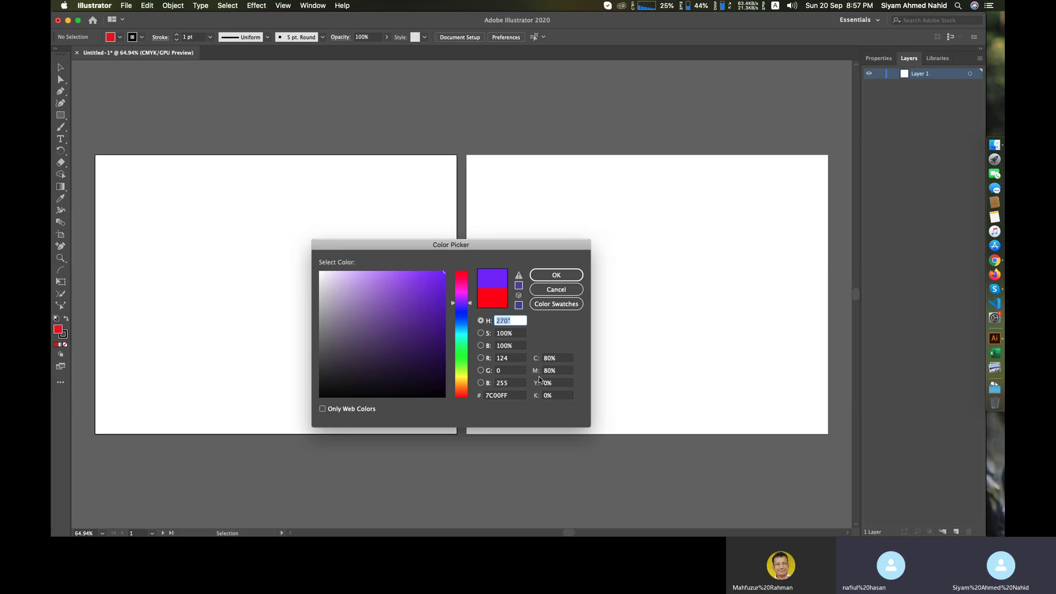
# - Lower the hue in large increments to 120° for green
pyautogui.hotkey('shift', 'Down')
pyautogui.hotkey('shift', 'Down')
pyautogui.hotkey('shift', 'Down')
pyautogui.hotkey('shift', 'Down')
pyautogui.hotkey('shift', 'Down')
pyautogui.hotkey('shift', 'Down')
pyautogui.hotkey('shift', 'Down')
pyautogui.hotkey('shift', 'Down')
pyautogui.hotkey('shift', 'Down')
pyautogui.hotkey('shift', 'Down')
pyautogui.hotkey('shift', 'Down')
pyautogui.hotkey('shift', 'Down')
pyautogui.hotkey('shift', 'Down')
pyautogui.hotkey('shift', 'Down')
pyautogui.hotkey('shift', 'Down')
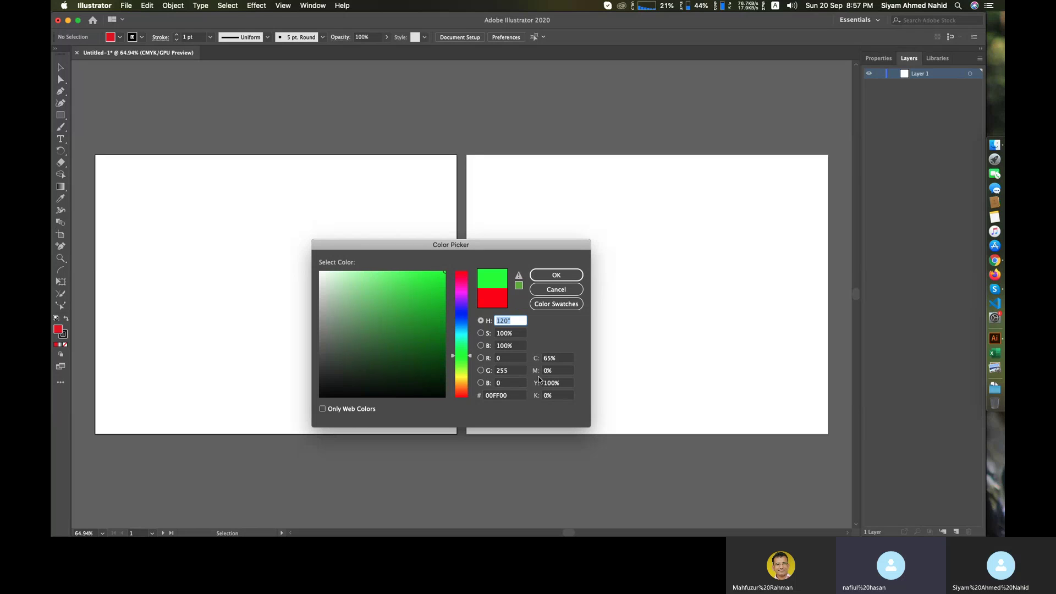
# - Raise the hue to 180° for cyan and lower it back to 160°
pyautogui.hotkey('shift', 'Up')
pyautogui.hotkey('shift', 'Up')
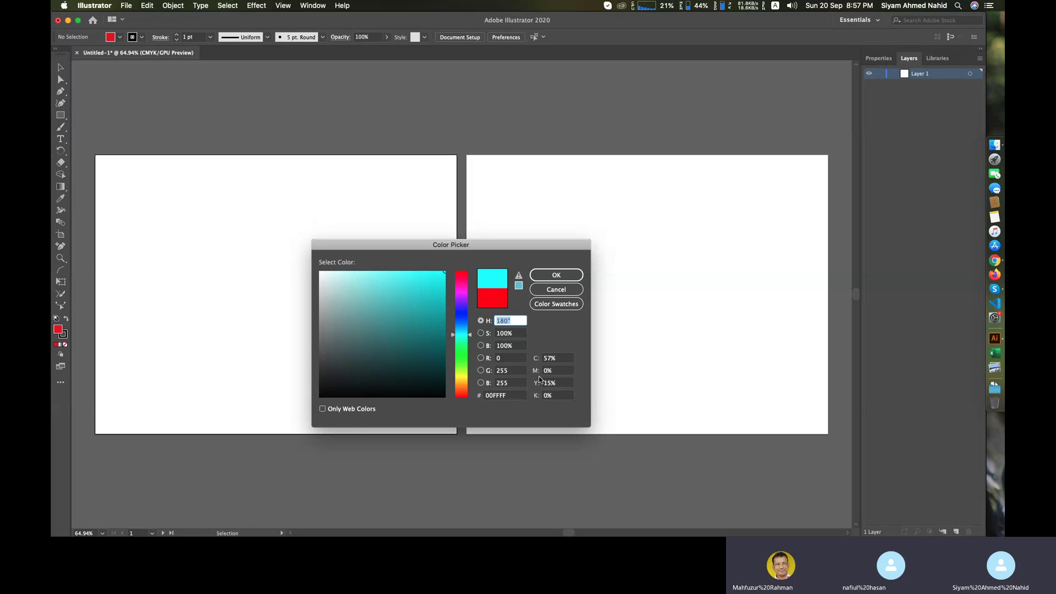
pyautogui.hotkey('shift', 'Down')
pyautogui.hotkey('shift', 'Down')
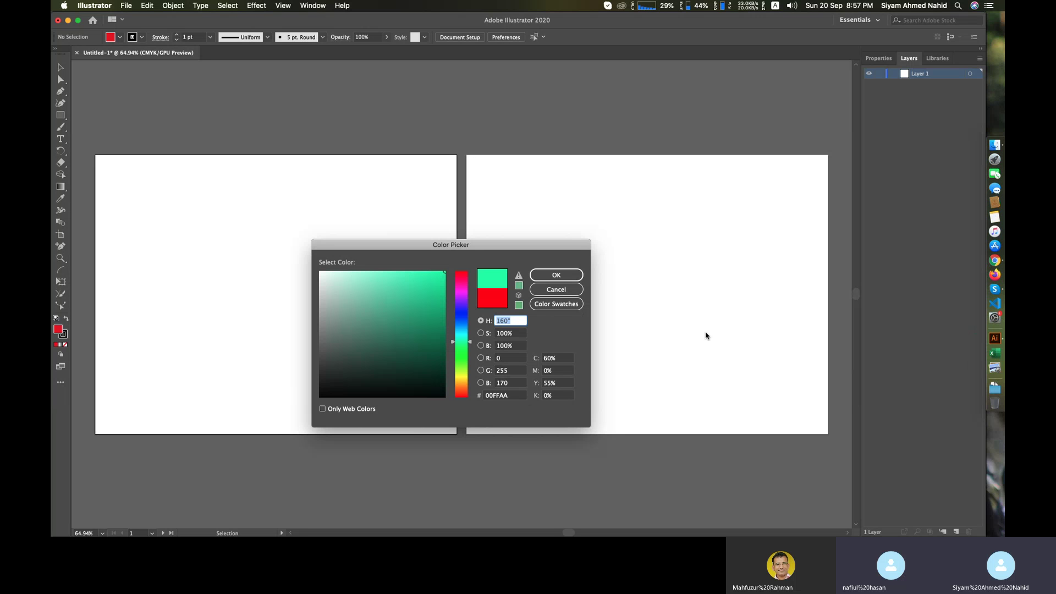
# - Switch to Chrome and search Google for "color wheel"
pyautogui.click(985, 255)
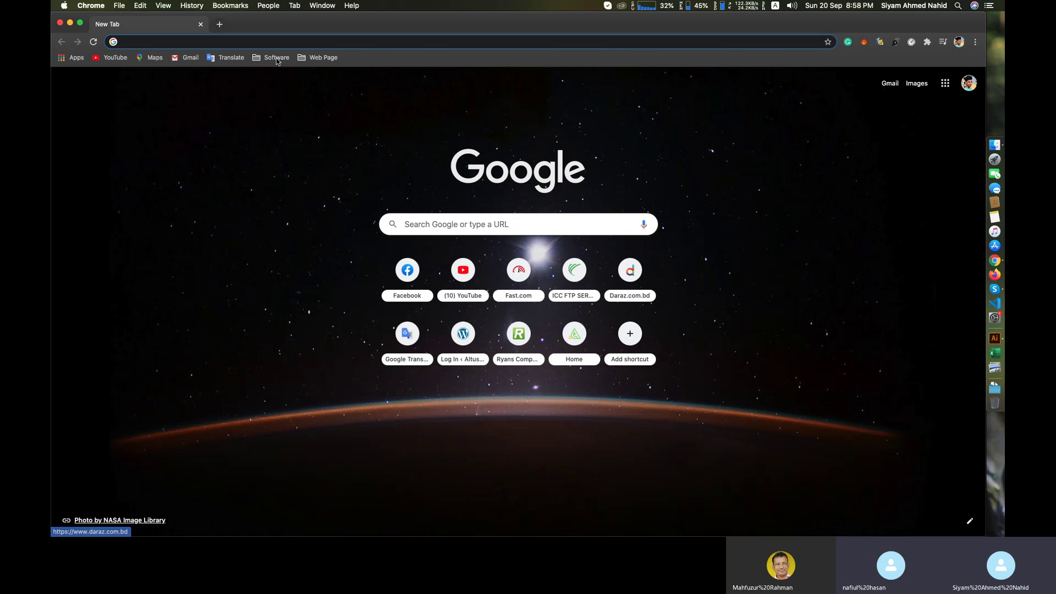
pyautogui.click(277, 39)
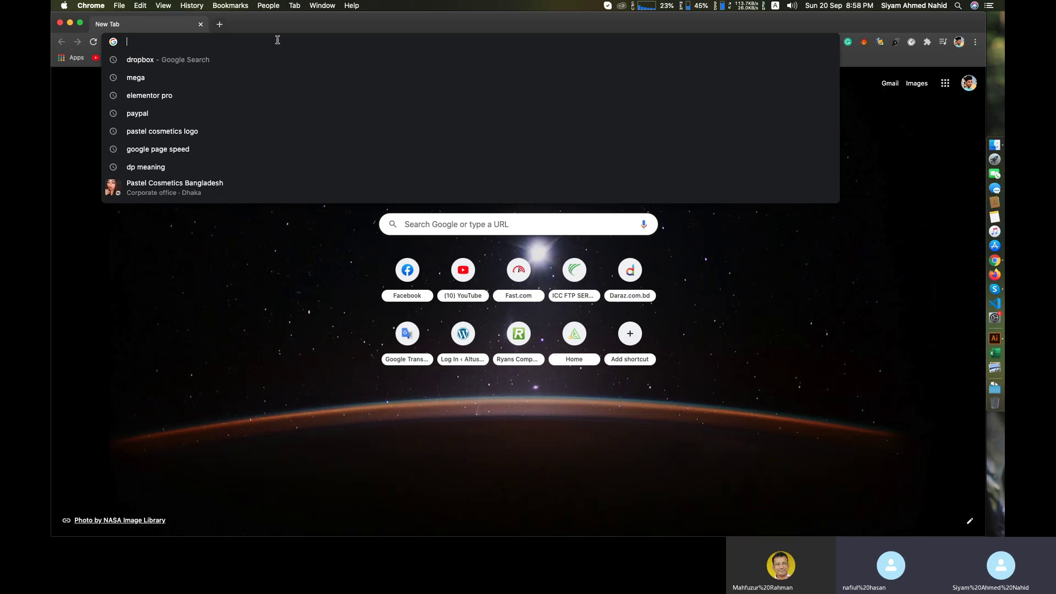
pyautogui.write('color')
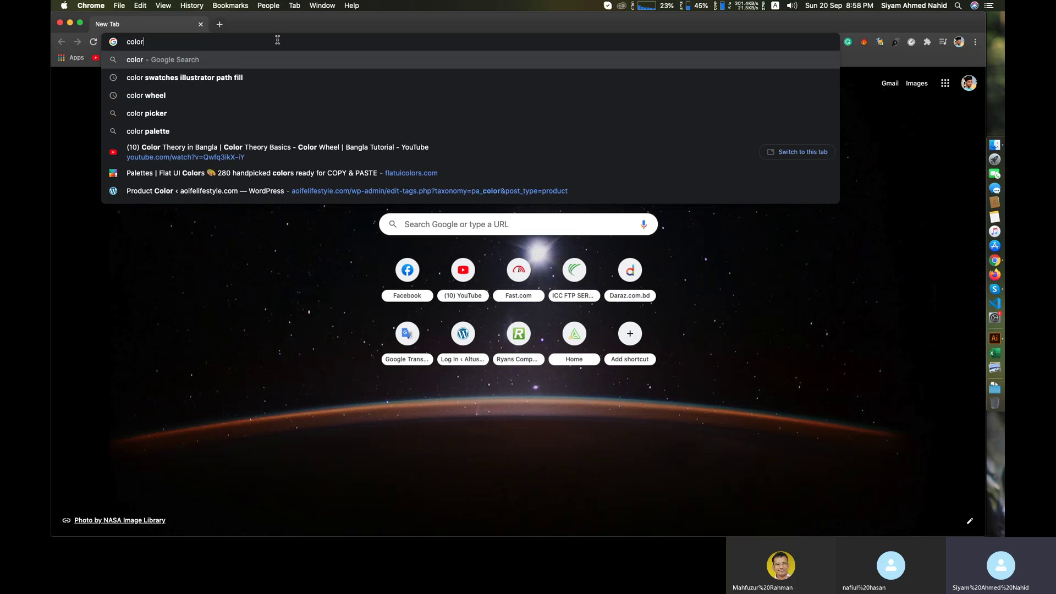
pyautogui.press('Down')
pyautogui.press('Down')
pyautogui.press('Return')
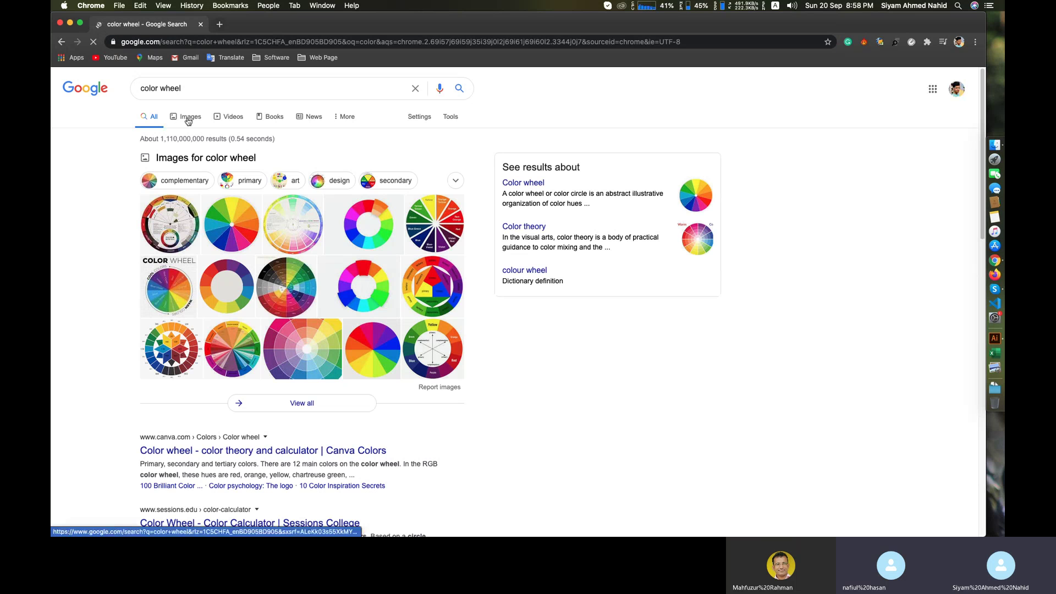
# - Show the image results and preview the "Analogous Colors and Color Wheel" picture from uxplanet.org
pyautogui.click(187, 119)
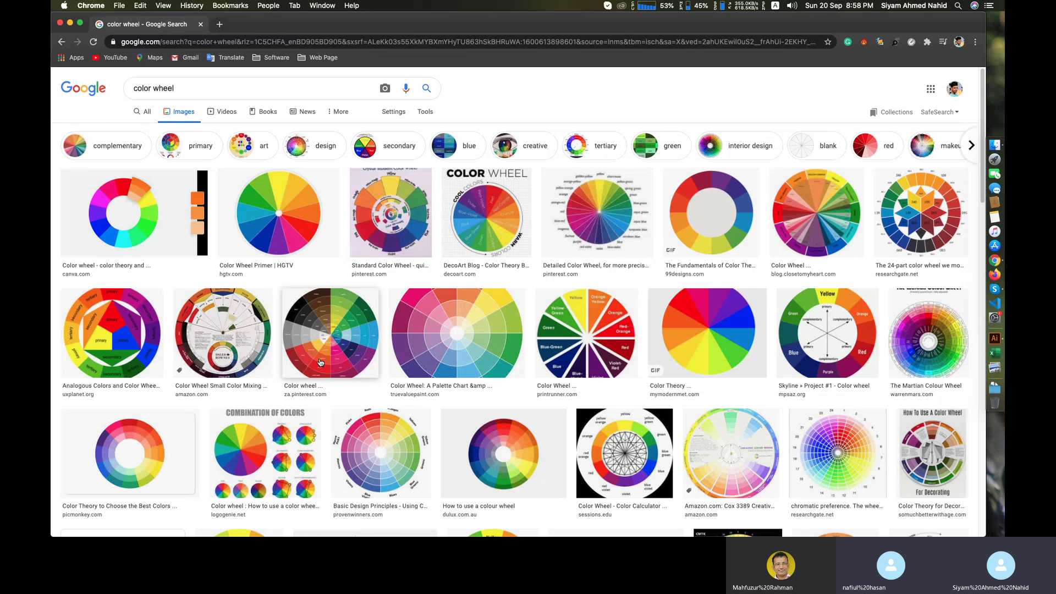
pyautogui.click(135, 352)
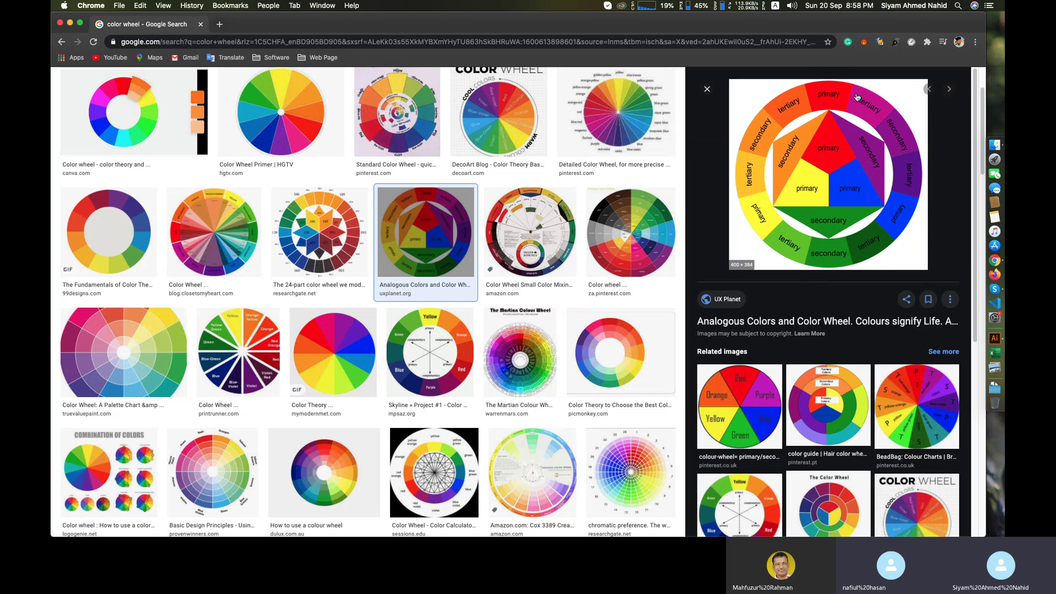
pyautogui.rightClick(804, 180)
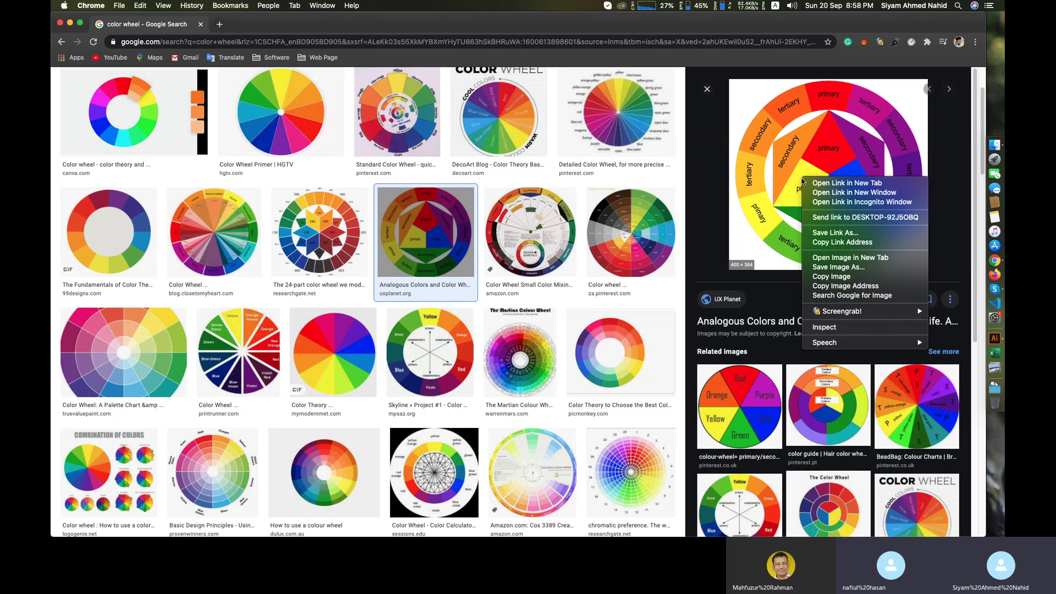
pyautogui.click(832, 277)
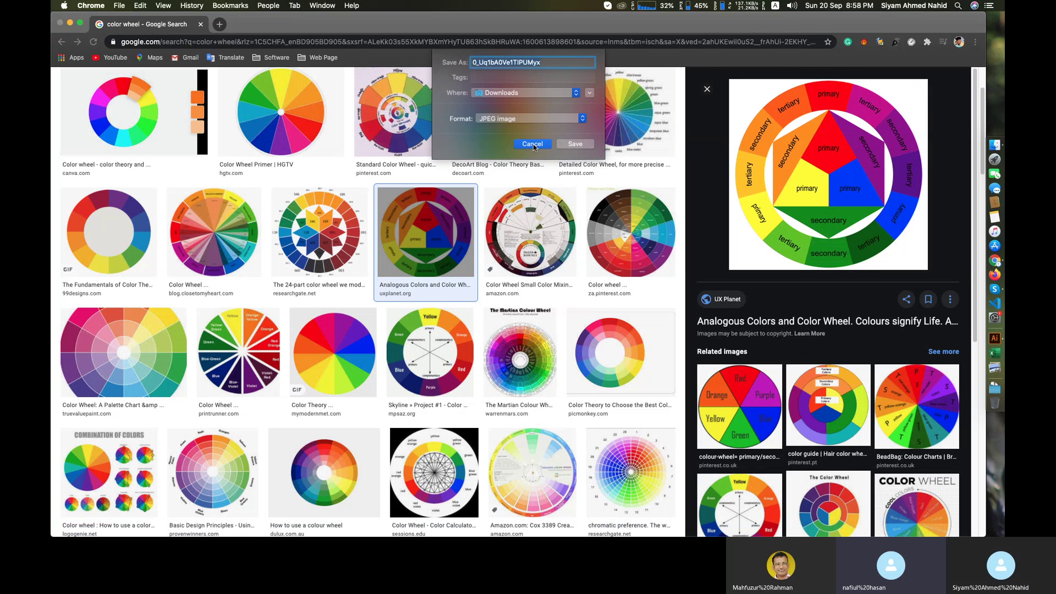
pyautogui.press('Escape')
# - Open the previewed primary, secondary and tertiary color wheel image in a new tab and view it
pyautogui.rightClick(791, 166)
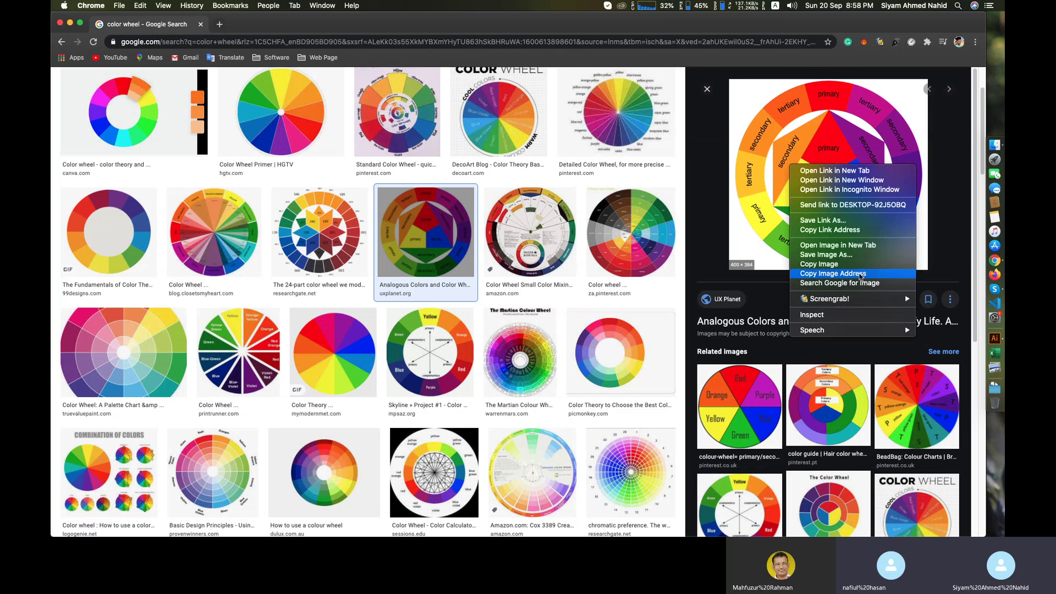
pyautogui.click(853, 245)
pyautogui.click(247, 25)
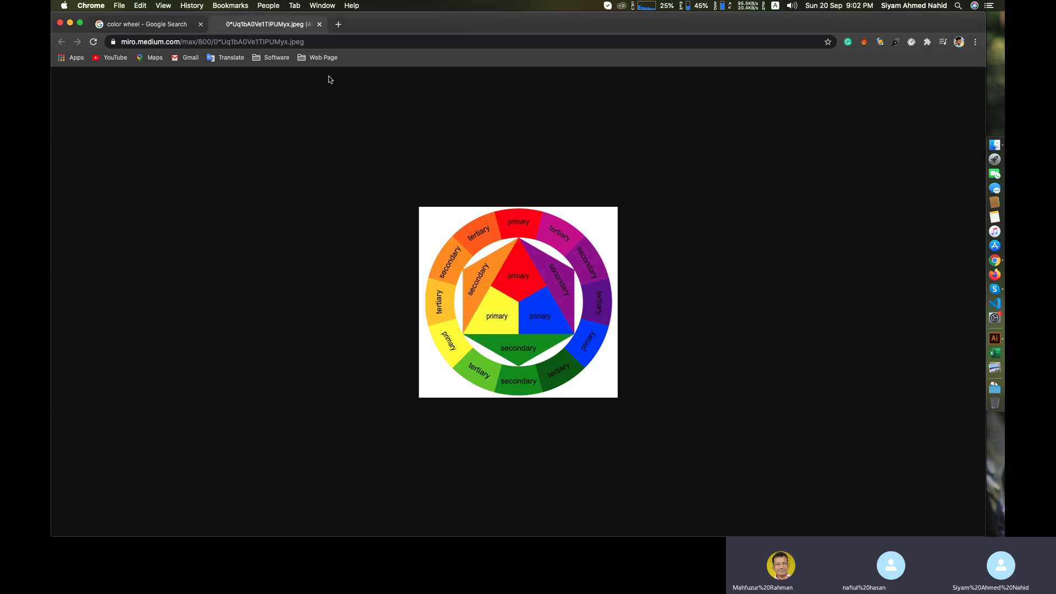
# - Return to the image results and open the related Pinterest image "The Color Wheel" in a new tab
pyautogui.click(187, 27)
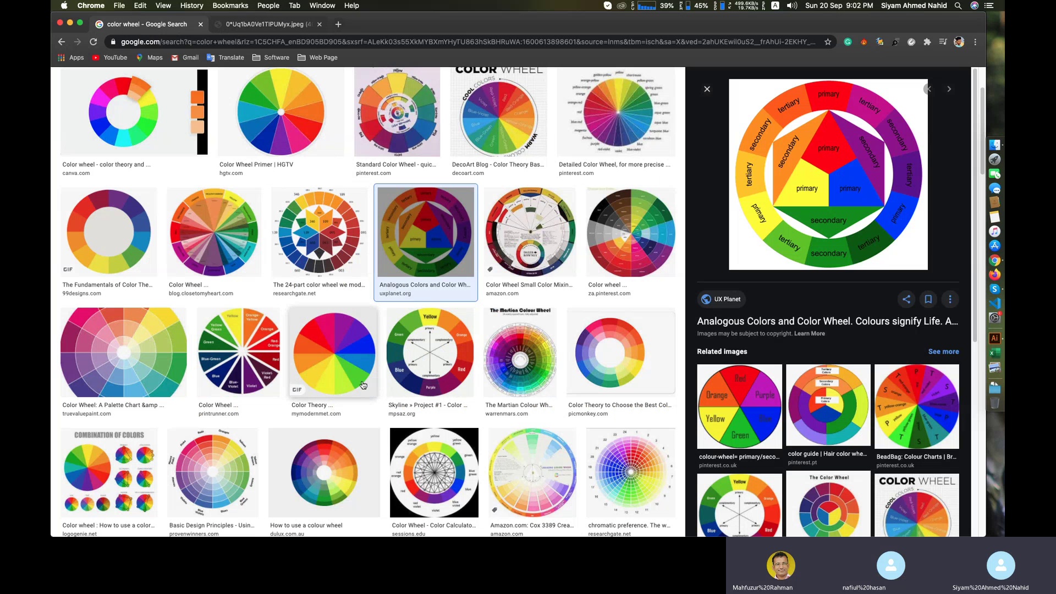
pyautogui.scroll(-3, 717, 400)
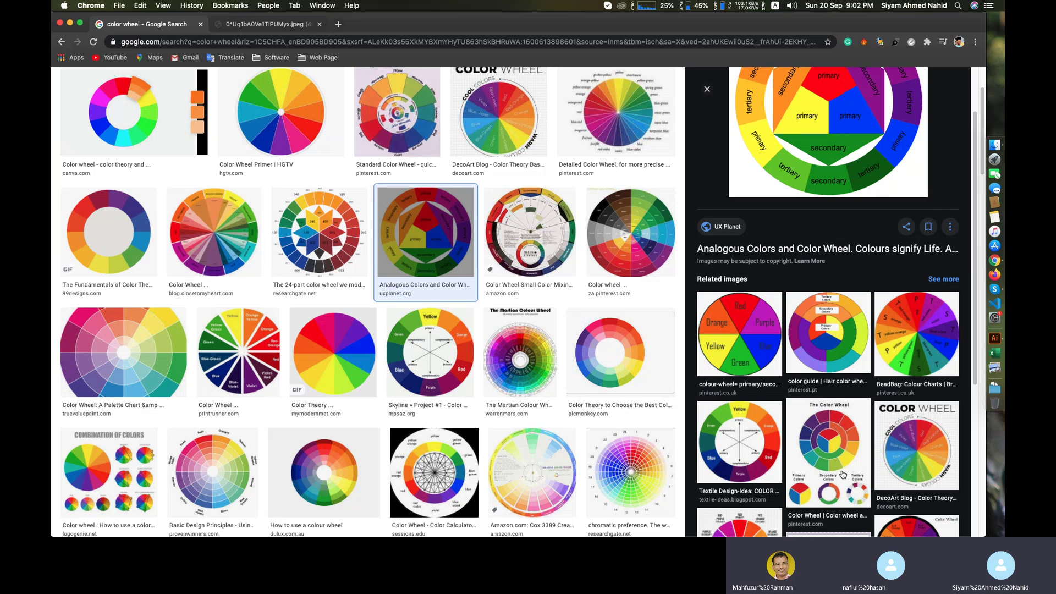
pyautogui.click(798, 460)
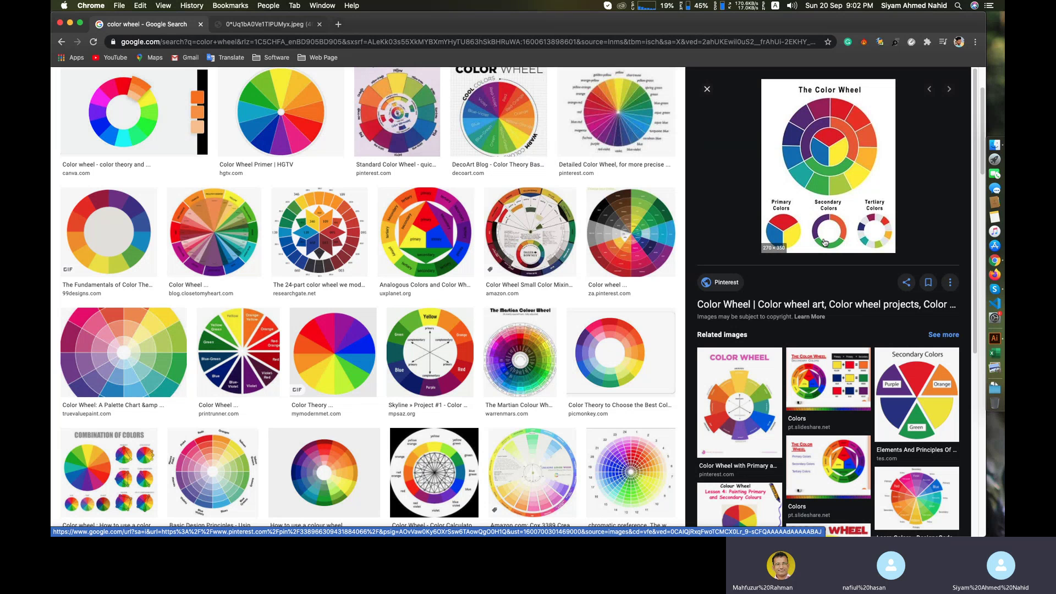
pyautogui.rightClick(826, 204)
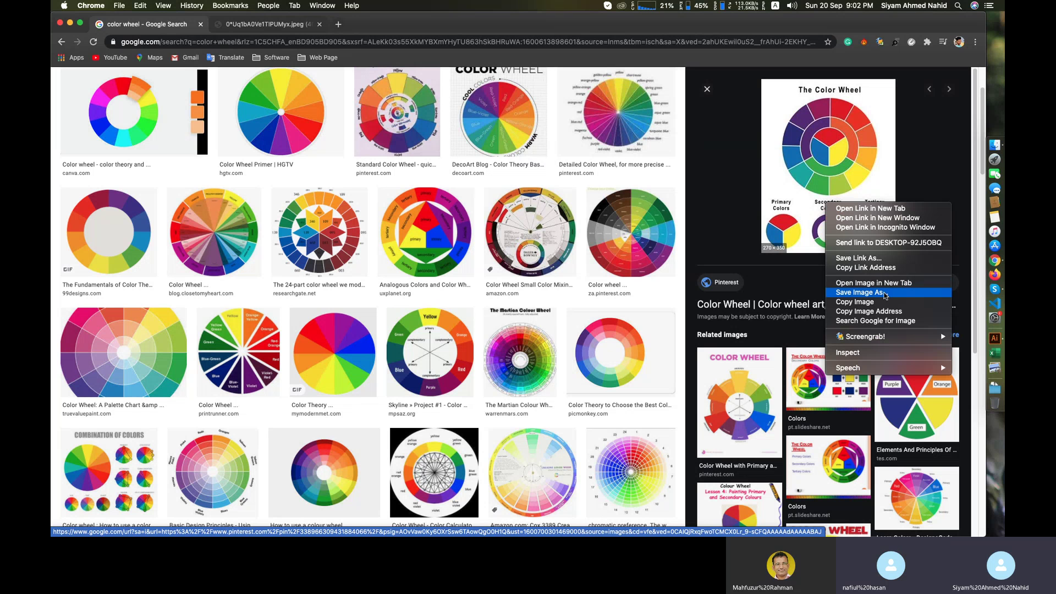
pyautogui.click(874, 283)
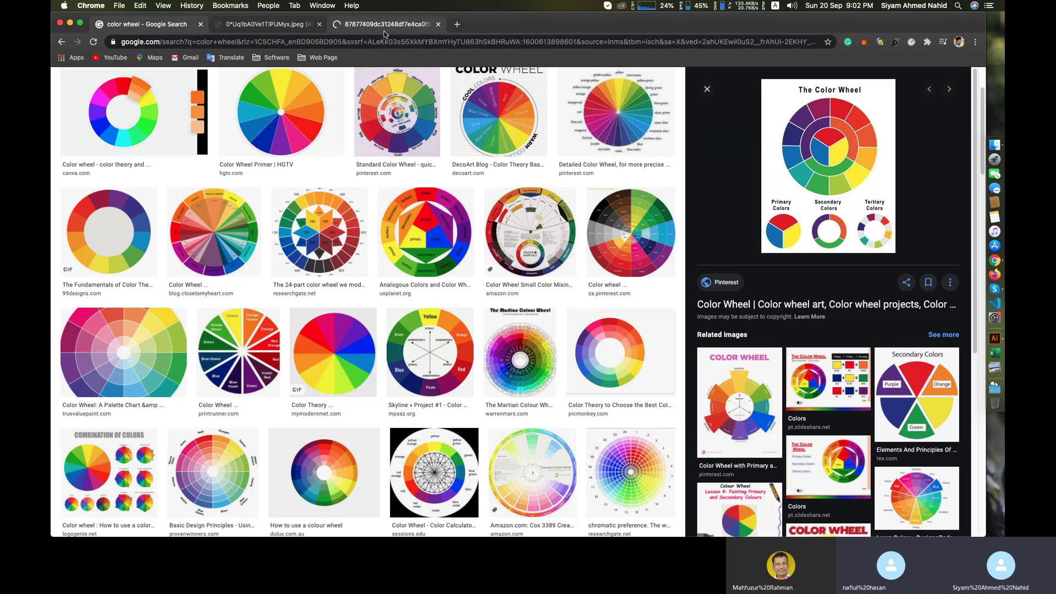
# - View the opened Pinterest image "The Color Wheel" and the primary, secondary and tertiary color wheel image in their tabs
pyautogui.click(385, 25)
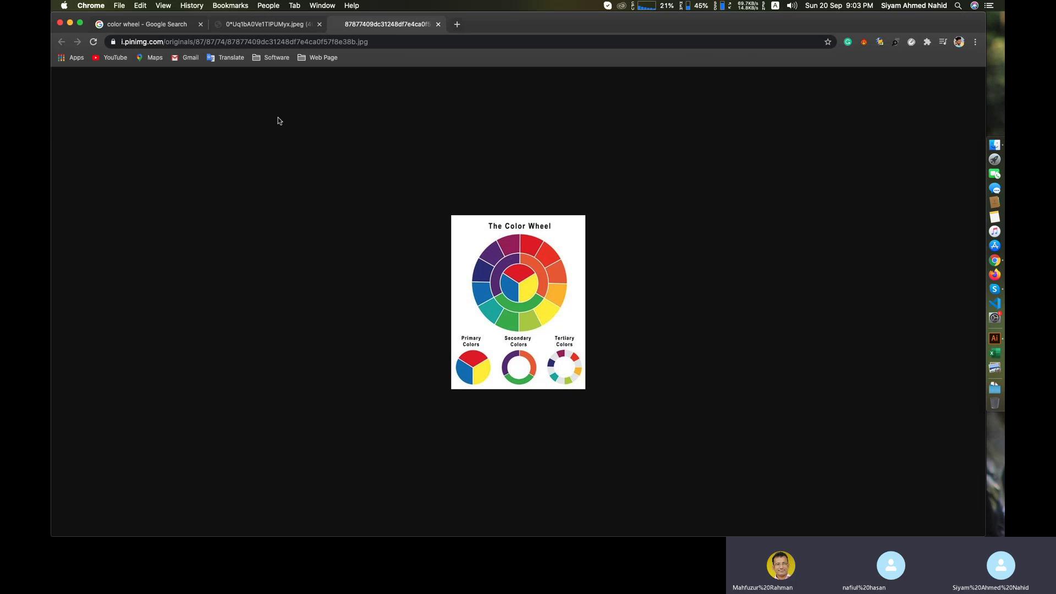
pyautogui.click(167, 29)
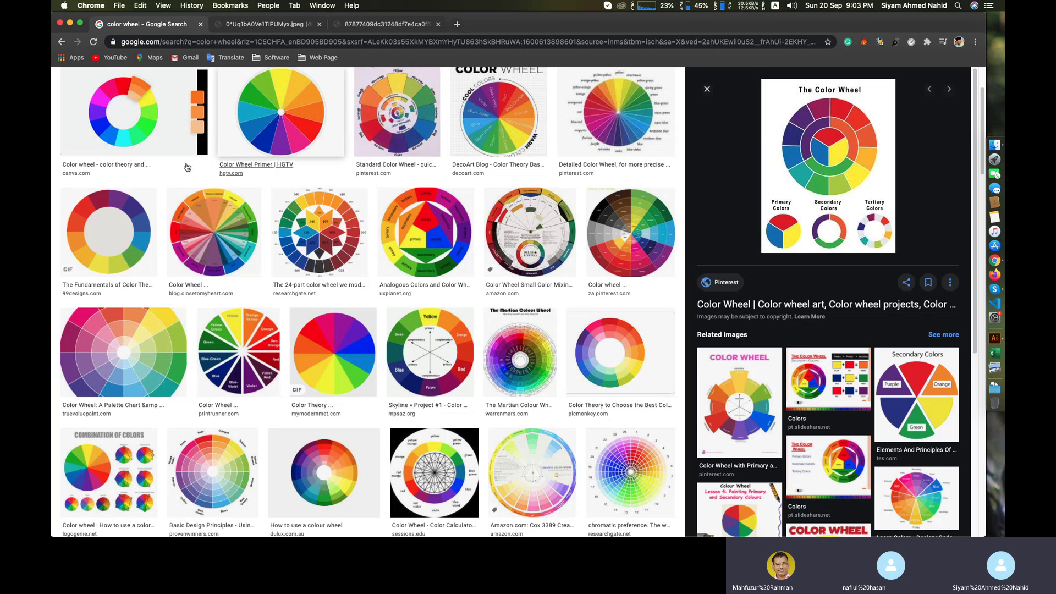
pyautogui.scroll(3, 342, 275)
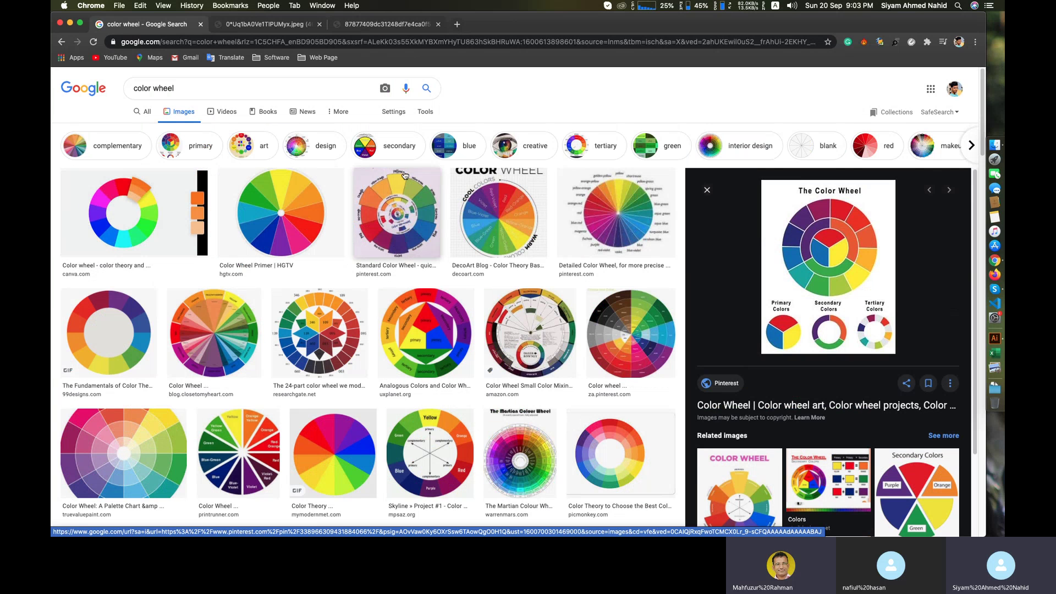
pyautogui.click(264, 24)
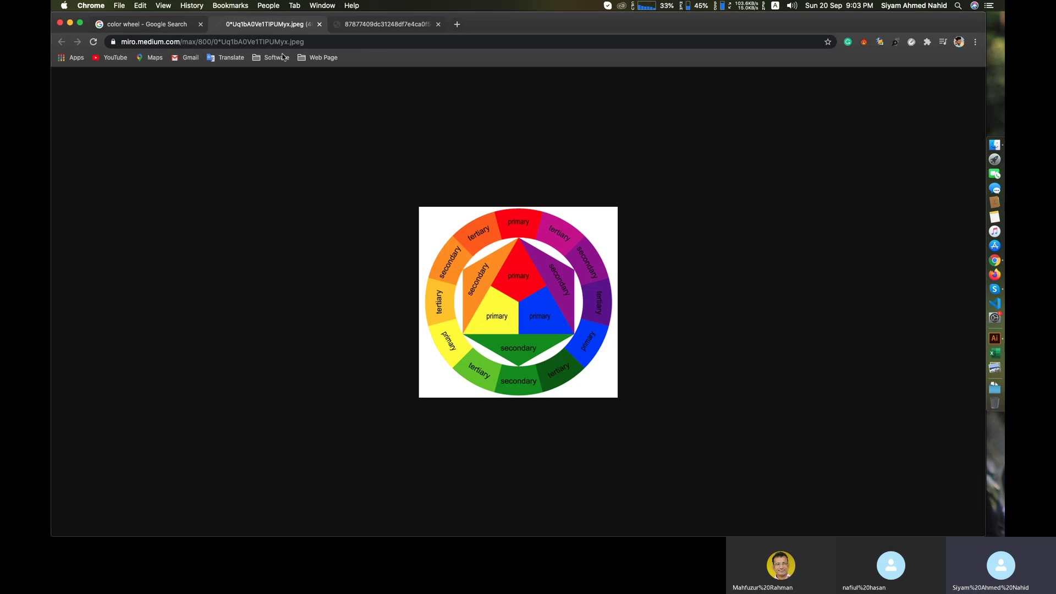
# - Switch to Illustrator, cancel the Color Picker without changing the fill, and return to Chrome
pyautogui.click(995, 339)
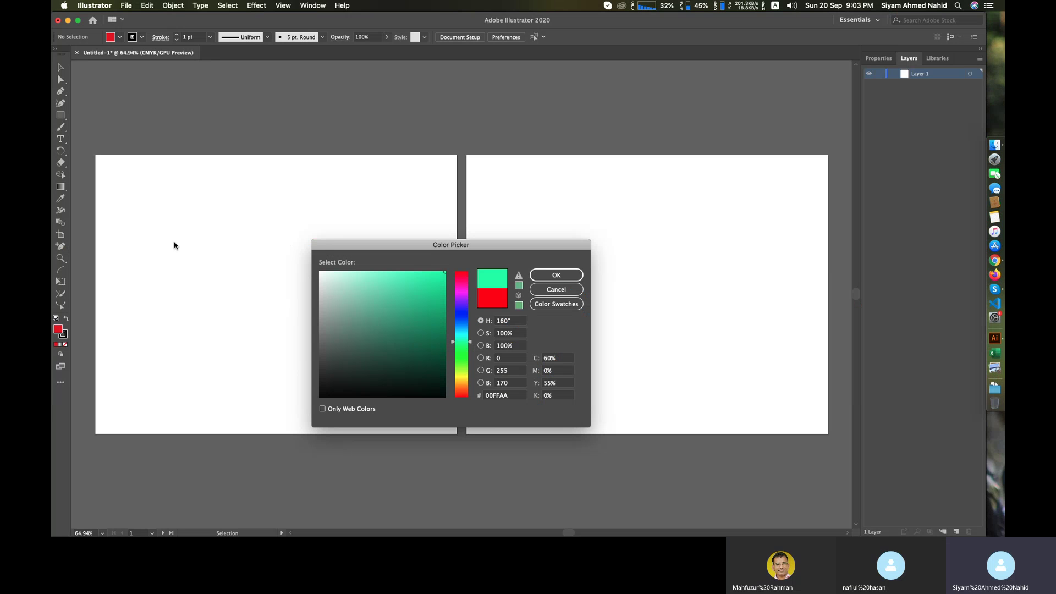
pyautogui.click(561, 295)
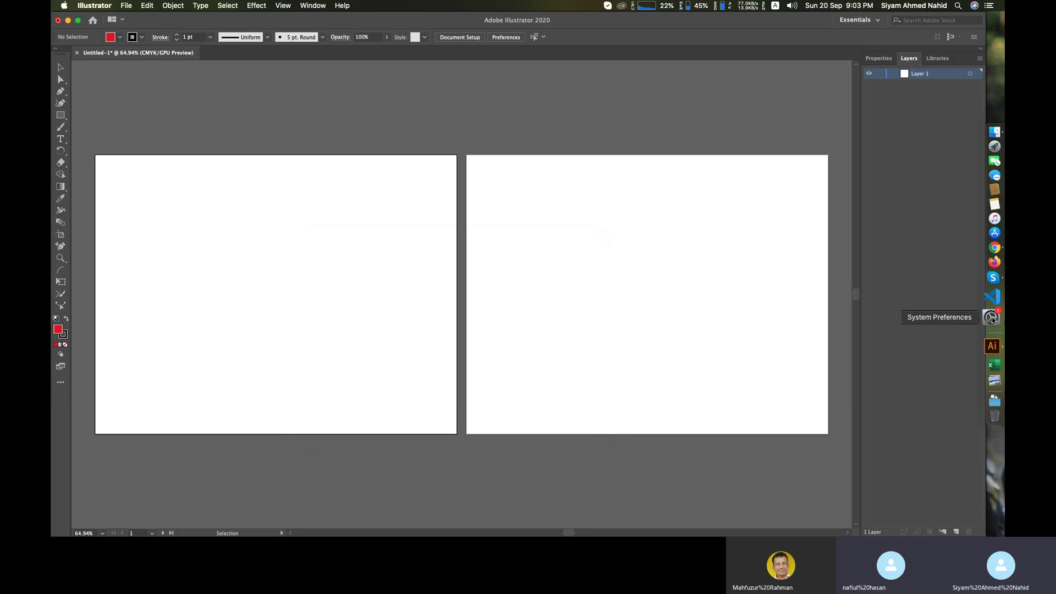
pyautogui.click(999, 257)
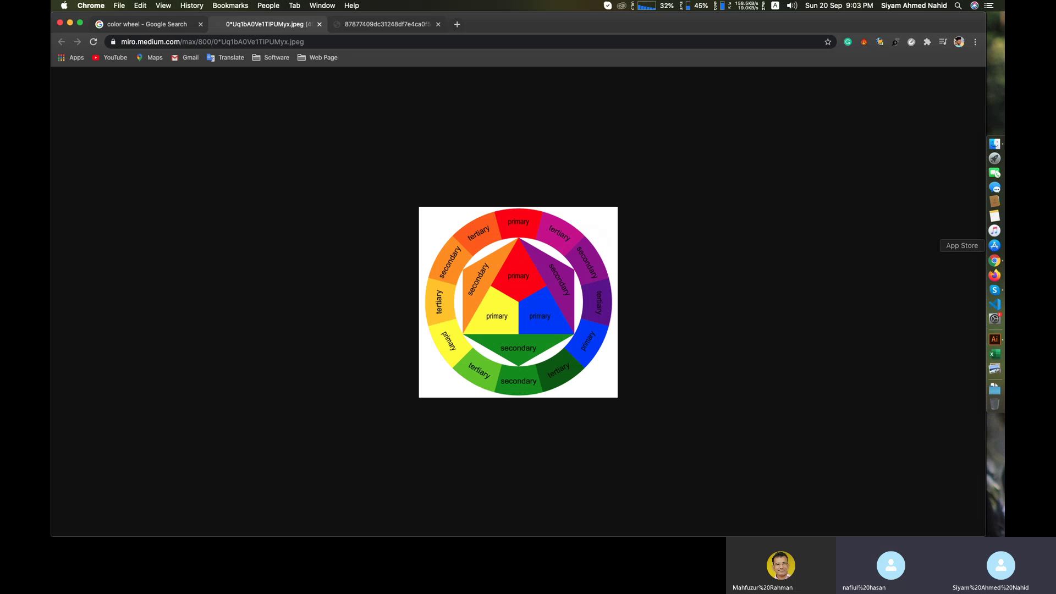
# - Return to the color wheel results and search Google Images for "color temperature"
pyautogui.click(170, 27)
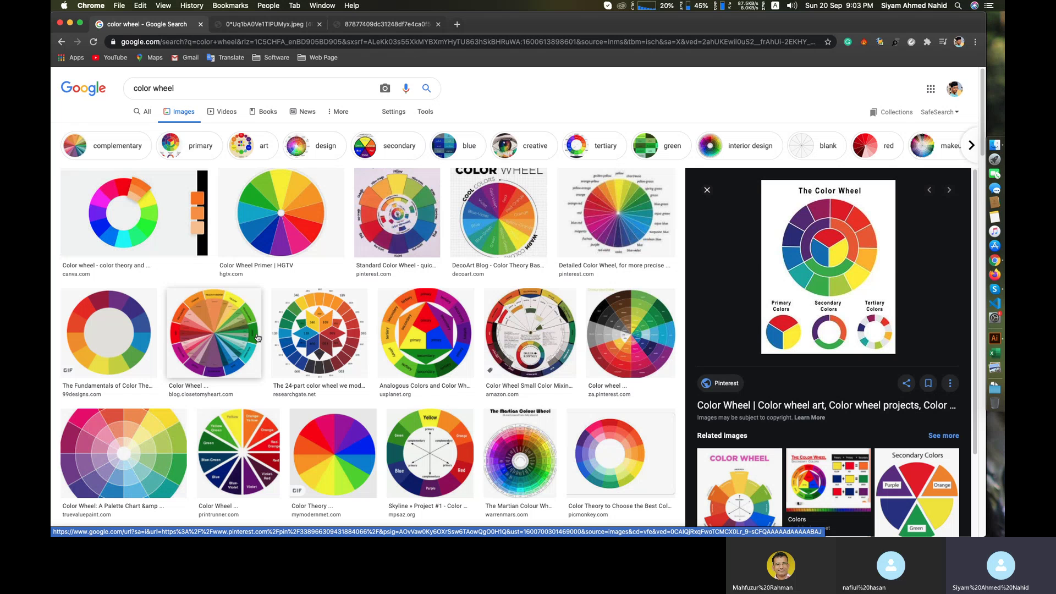
pyautogui.scroll(-3, 247, 308)
pyautogui.scroll(3, 229, 211)
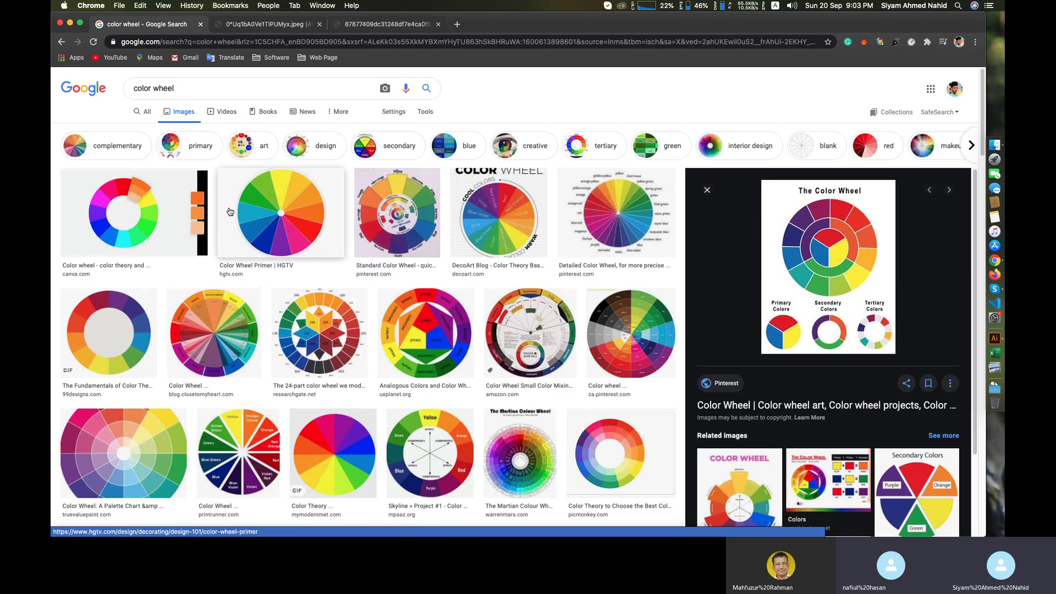
pyautogui.tripleClick(208, 86)
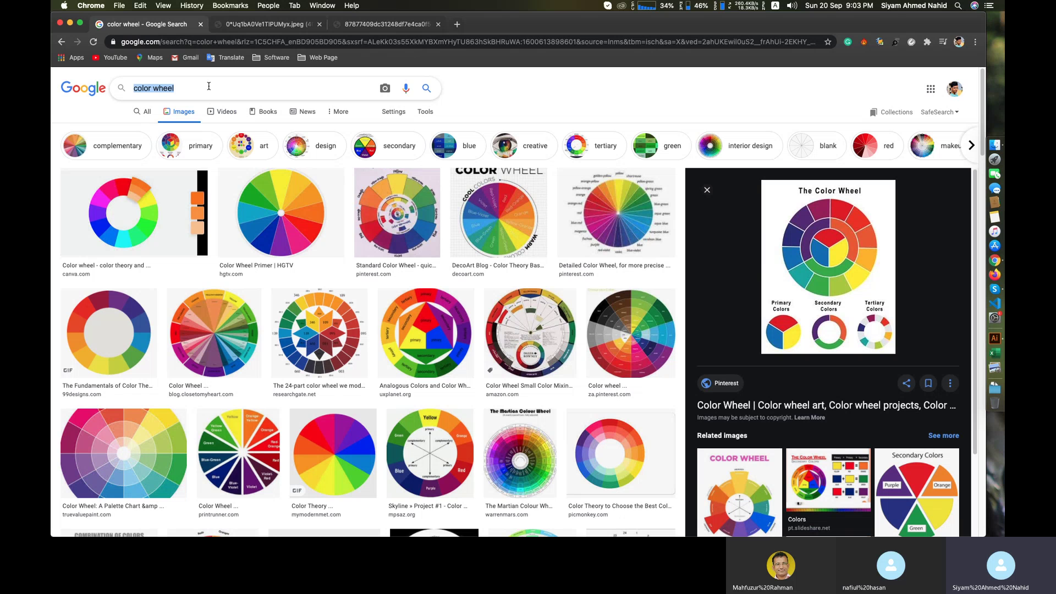
pyautogui.write('color te')
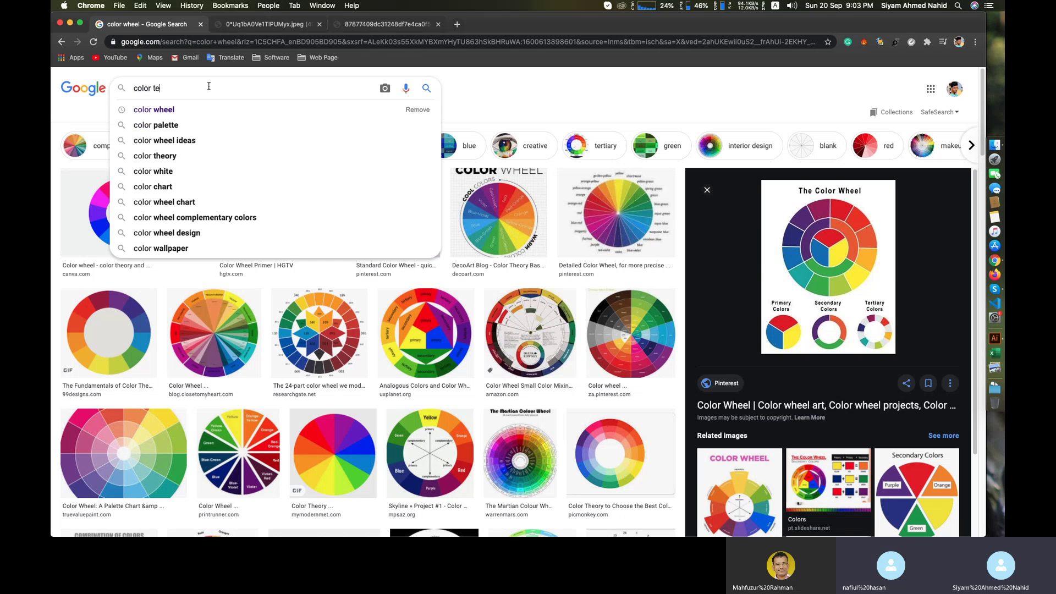
pyautogui.write('mp')
pyautogui.press('Down')
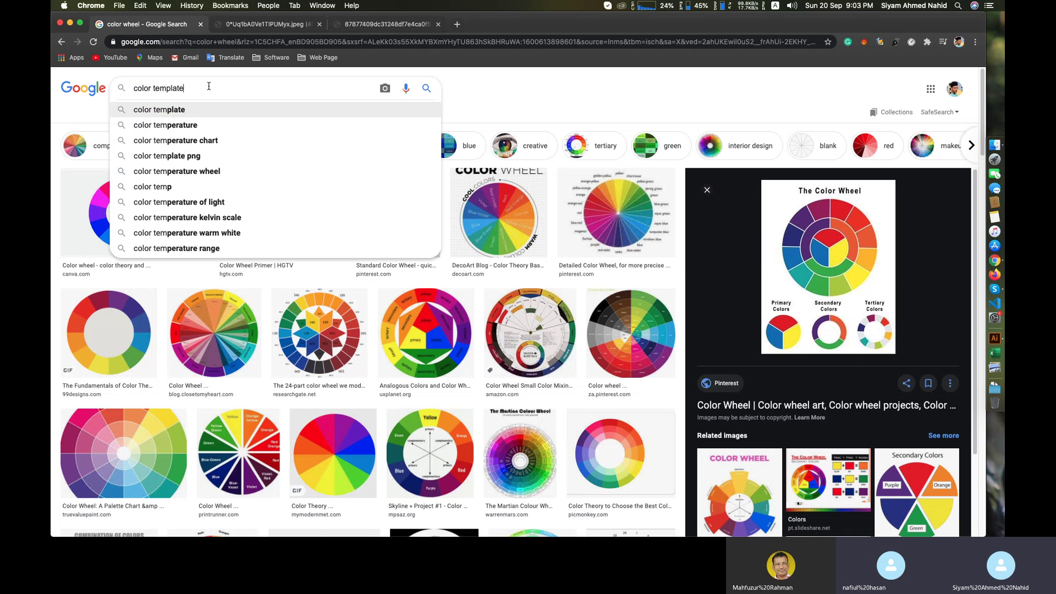
pyautogui.press('Down')
pyautogui.press('Return')
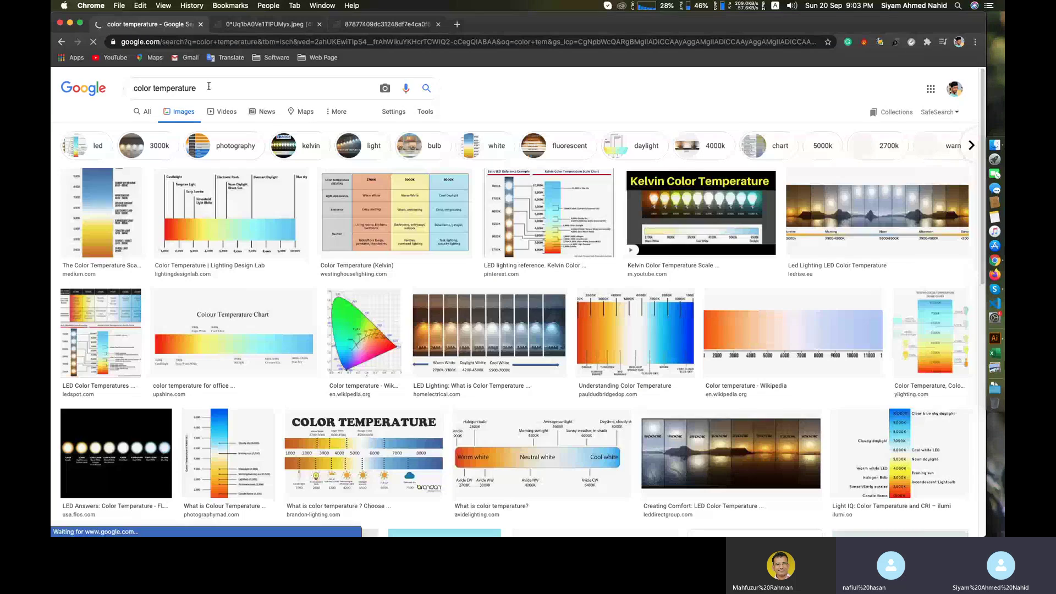
# - Browse the color temperature image results for warm and cool color charts and return to the color wheel results
pyautogui.scroll(-3, 270, 403)
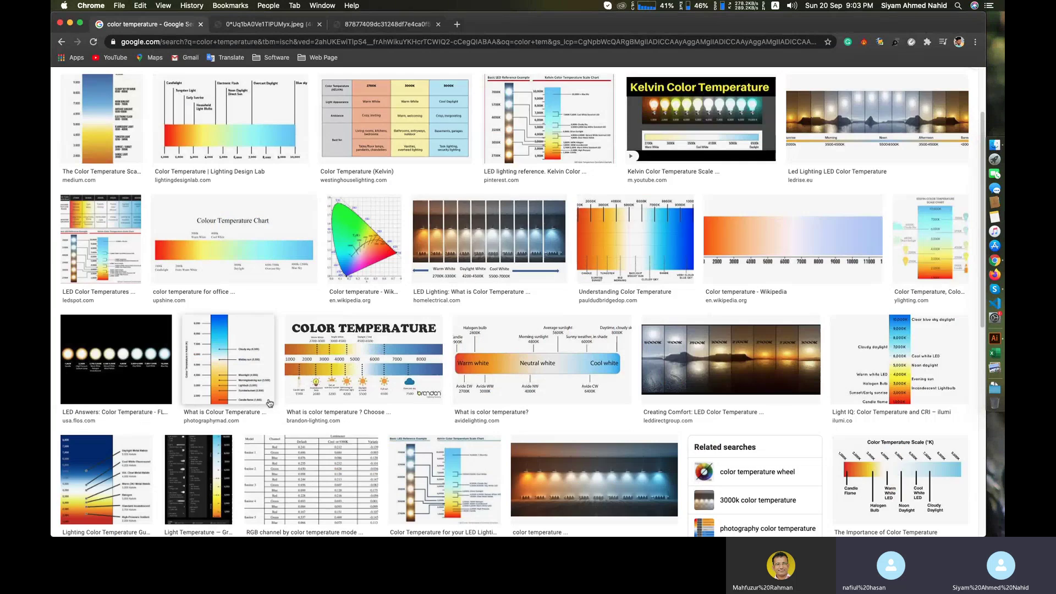
pyautogui.scroll(-15, 269, 403)
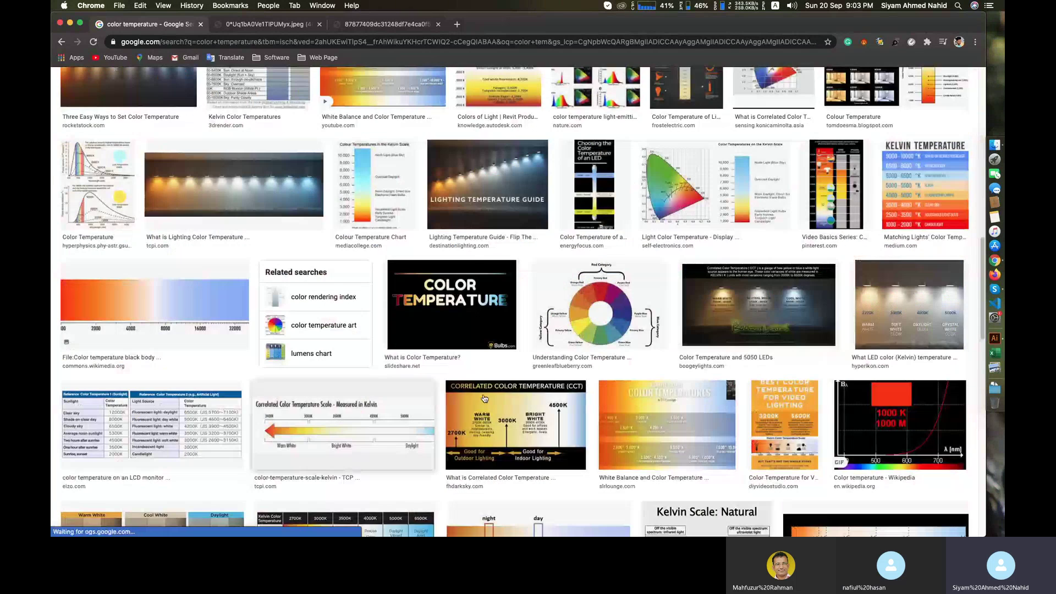
pyautogui.scroll(-4, 484, 399)
pyautogui.scroll(5, 463, 402)
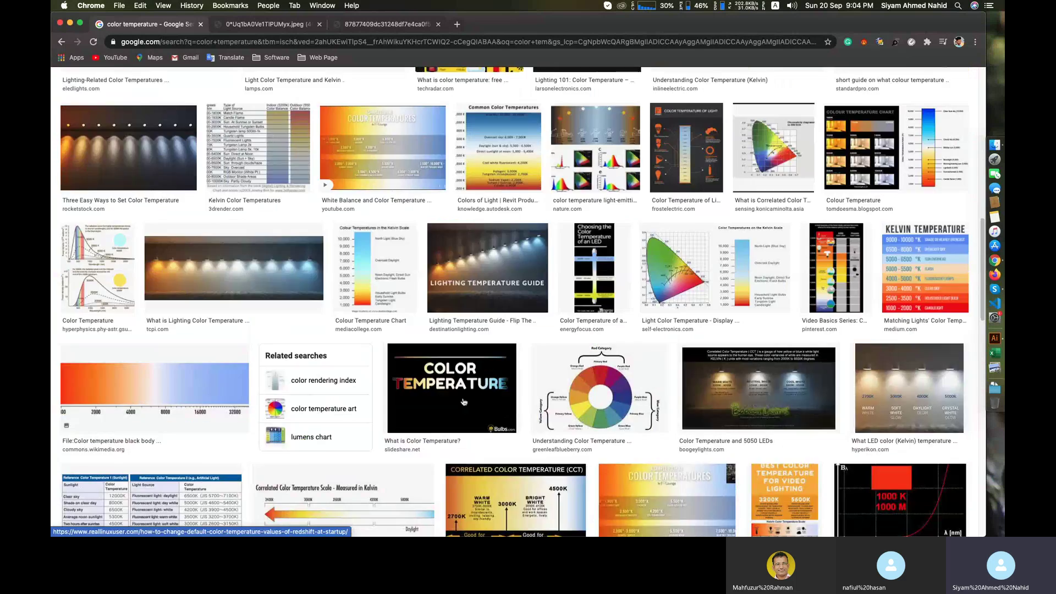
pyautogui.scroll(10, 463, 403)
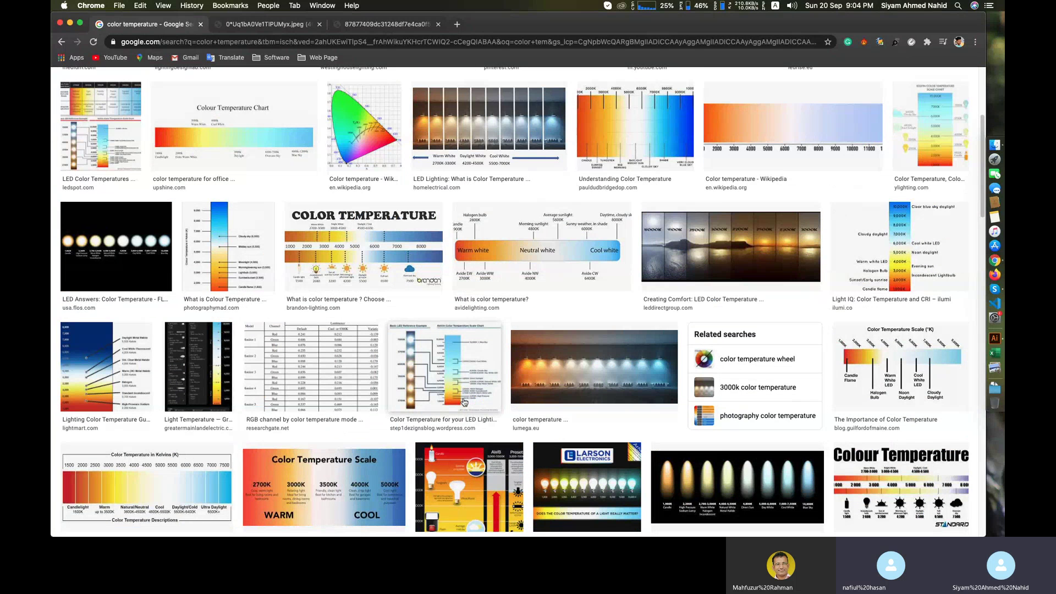
pyautogui.click(65, 43)
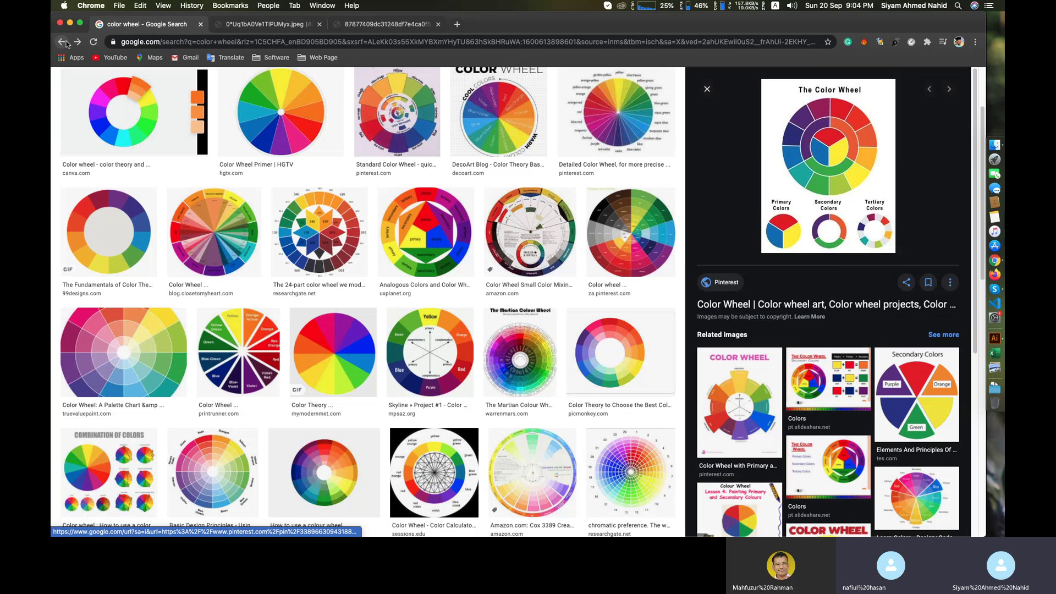
# - Compare the two opened color wheel images for primary, secondary and tertiary colors and return to the search results
pyautogui.click(273, 23)
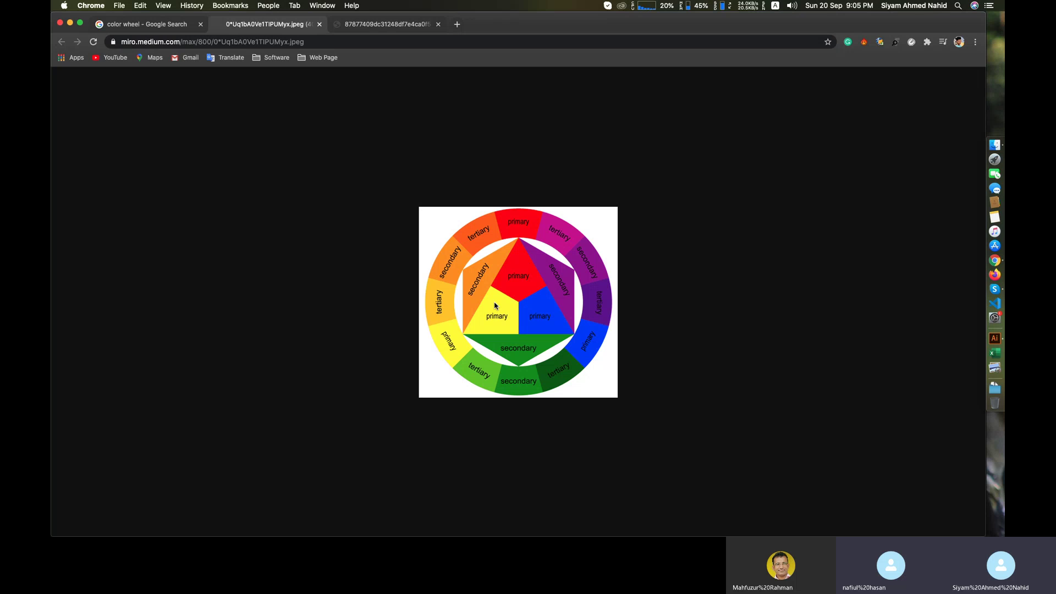
pyautogui.click(371, 31)
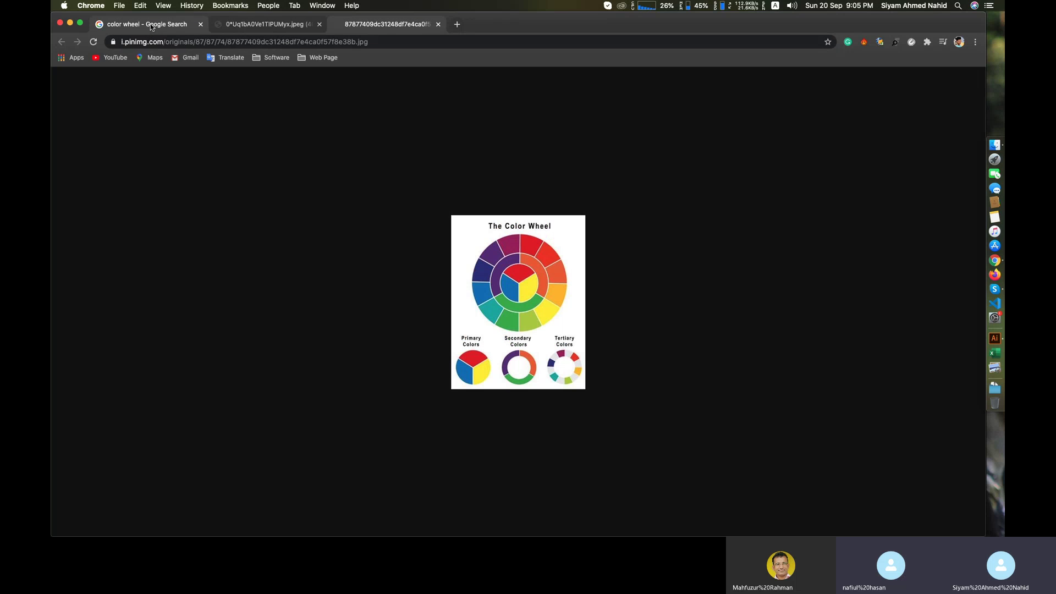
pyautogui.click(247, 23)
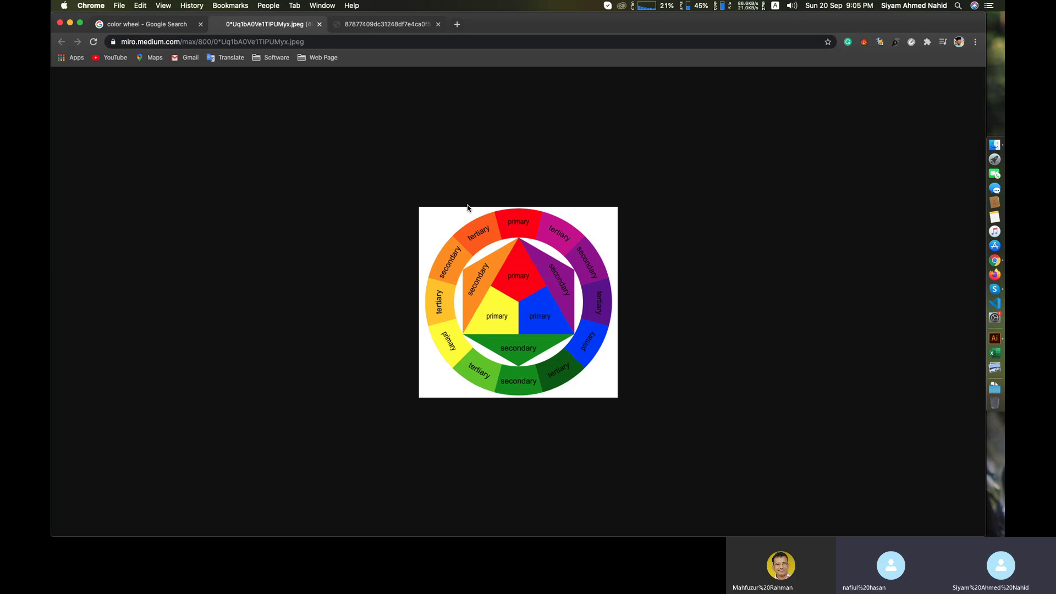
pyautogui.click(131, 27)
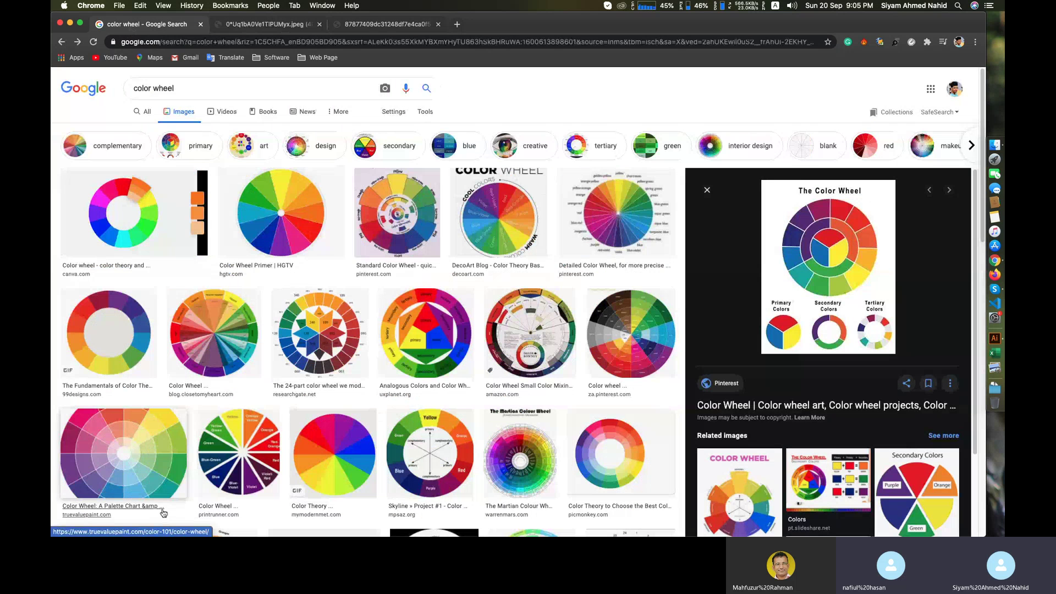
# - Search Google Images for "color shades" and preview the "Blush color shades HEX, RGB codes" picture from colorswall.com
pyautogui.tripleClick(211, 88)
pyautogui.click(209, 91)
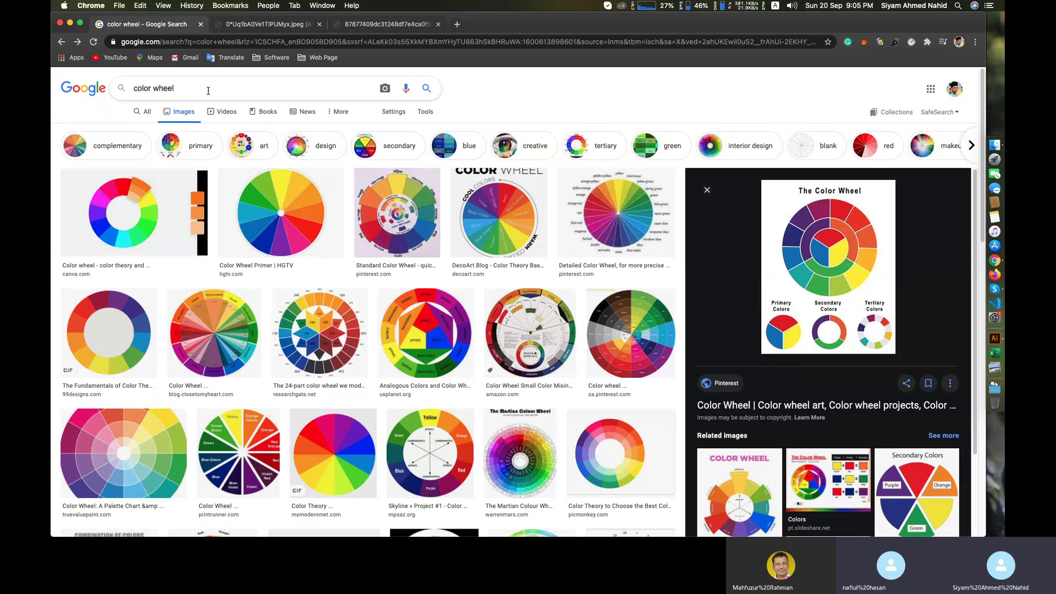
pyautogui.hotkey('shift', 'Left')
pyautogui.hotkey('shift', 'Left')
pyautogui.hotkey('shift', 'Left')
pyautogui.hotkey('shift', 'Left')
pyautogui.hotkey('shift', 'Left')
pyautogui.write('c')
pyautogui.press('BackSpace')
pyautogui.write('shades')
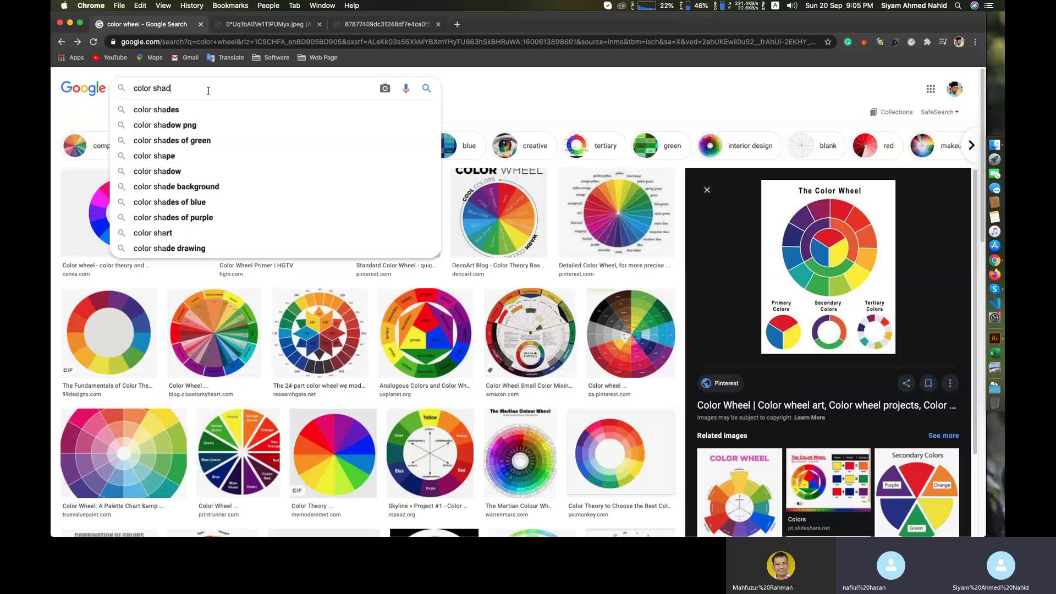
pyautogui.press('Return')
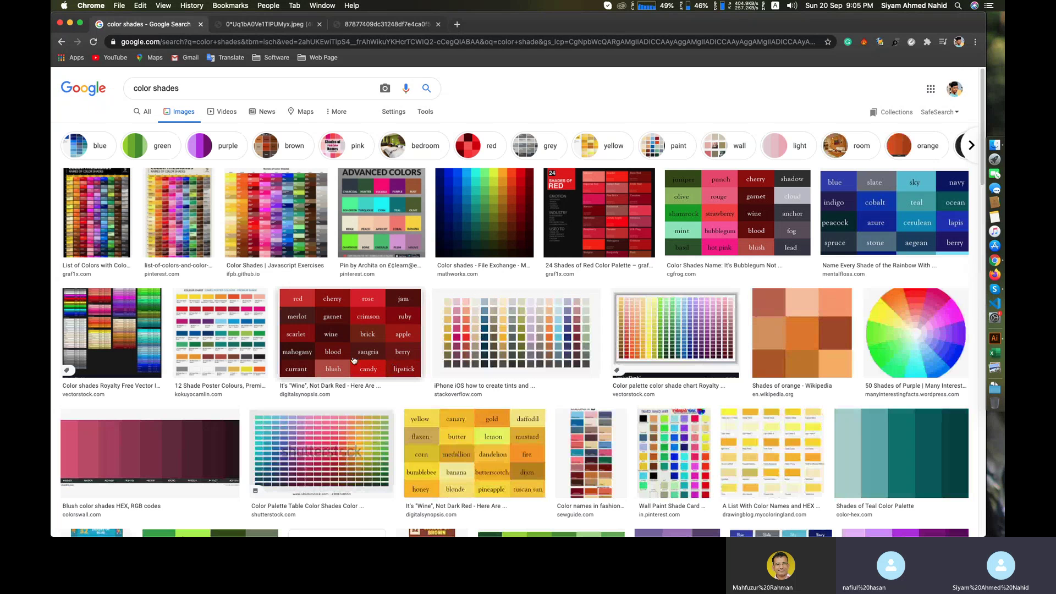
pyautogui.click(171, 506)
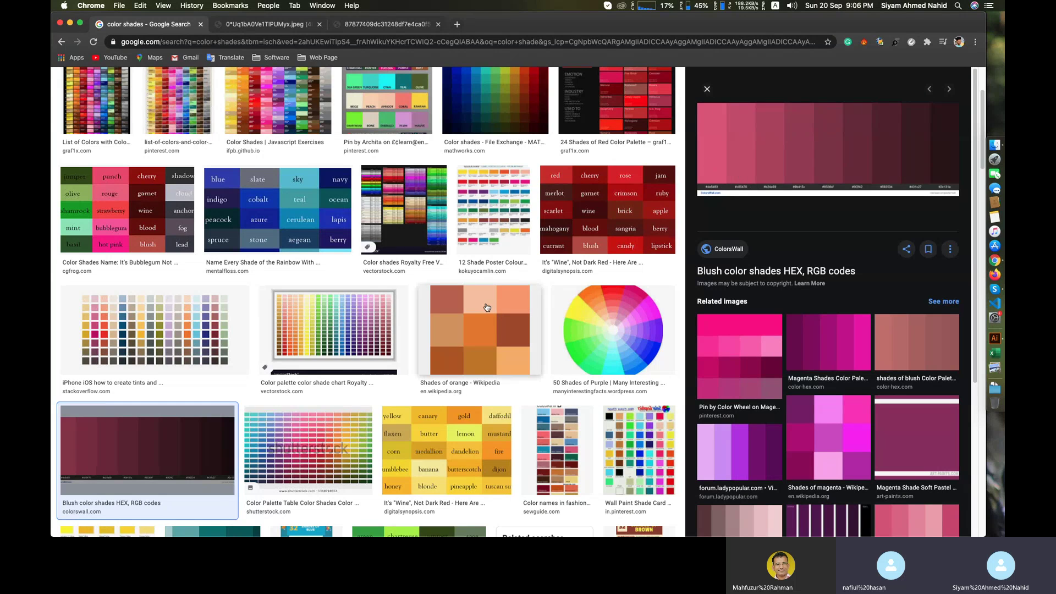
# - Refine the image search to "red color shades" and preview the "50 Shades of RED Color Palette" picture from color-hex.com
pyautogui.scroll(3, 478, 330)
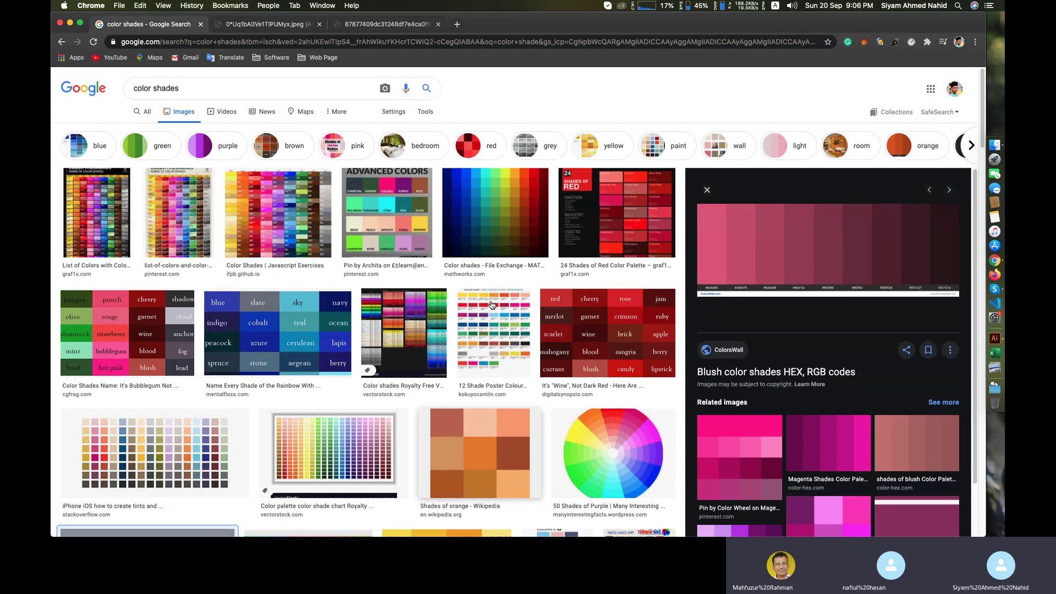
pyautogui.click(136, 89)
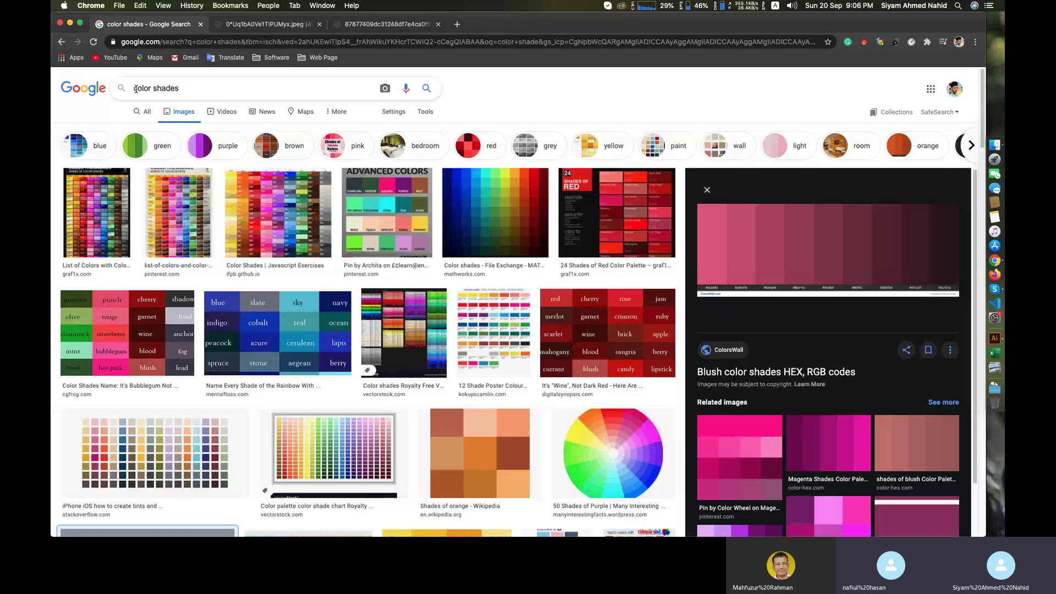
pyautogui.write('red')
pyautogui.press('Return')
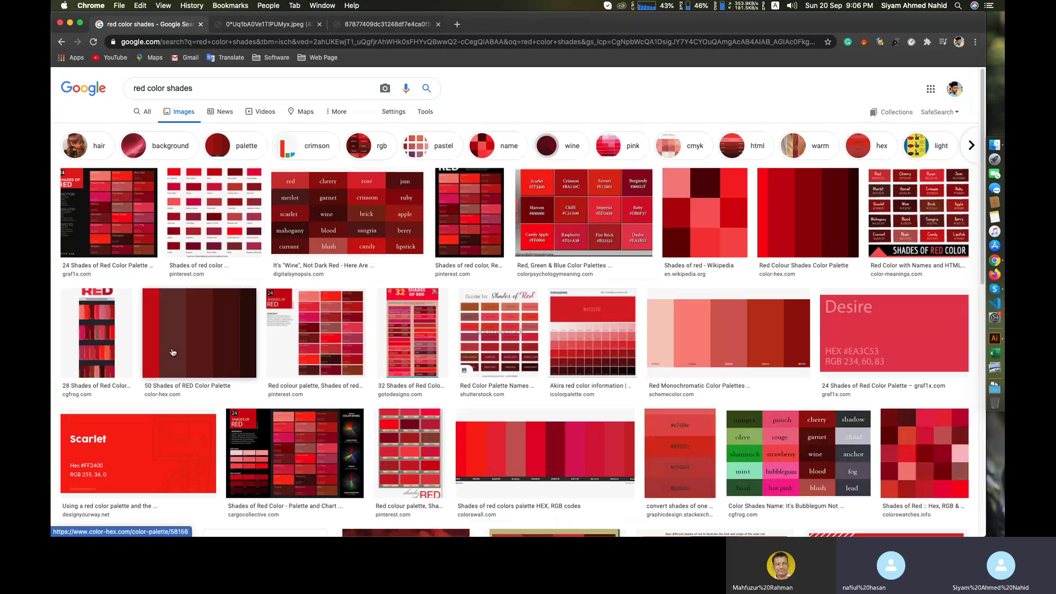
pyautogui.press('Return')
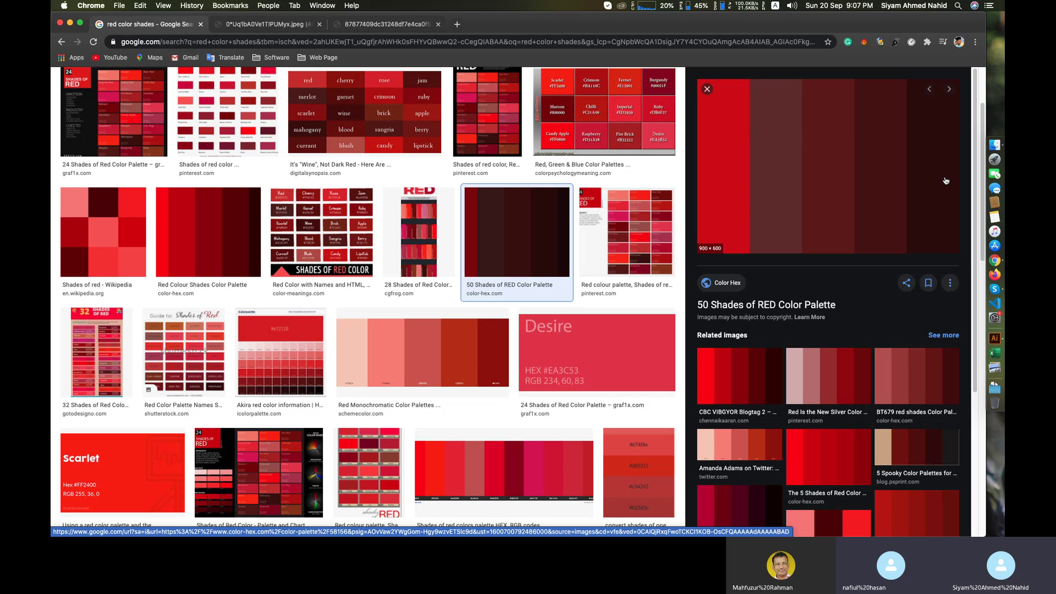
# - Change the image search to "red color tone" and preview the "Hue, Value, Saturation" picture showing tint, tone and shade
pyautogui.scroll(3, 612, 347)
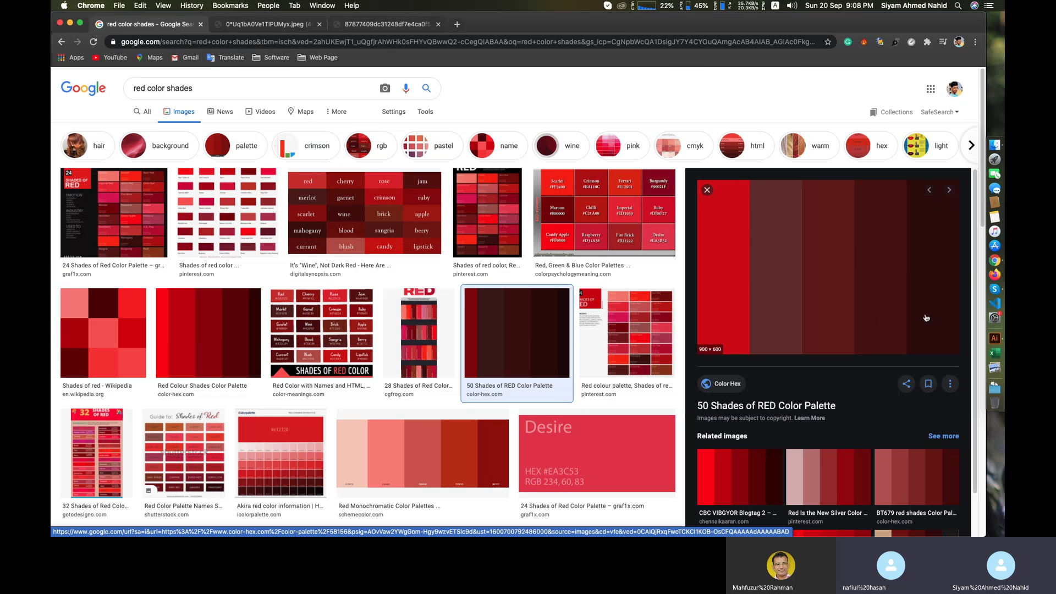
pyautogui.doubleClick(182, 88)
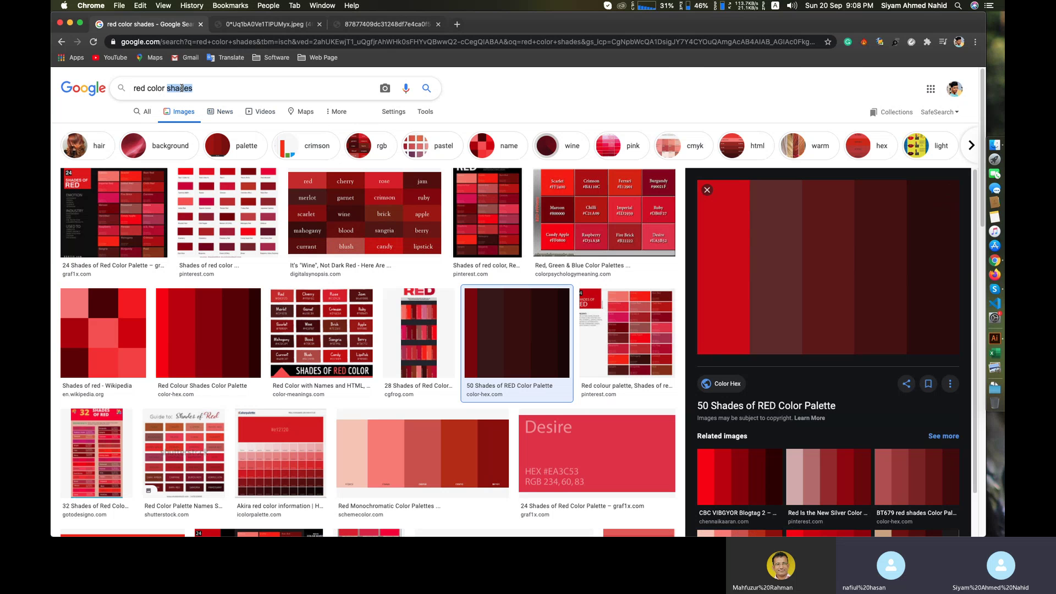
pyautogui.write('tone')
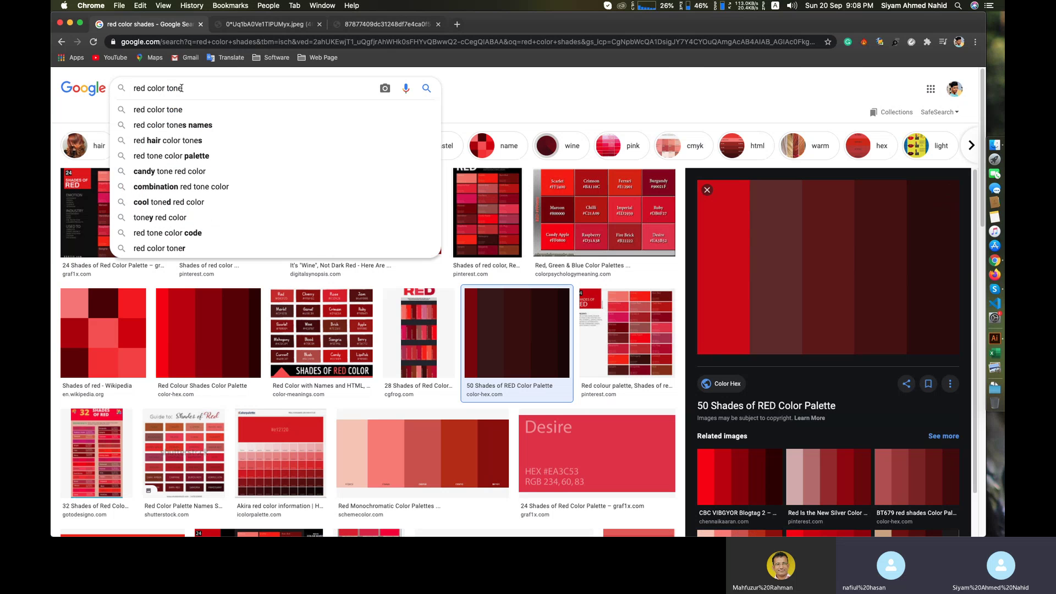
pyautogui.press('Return')
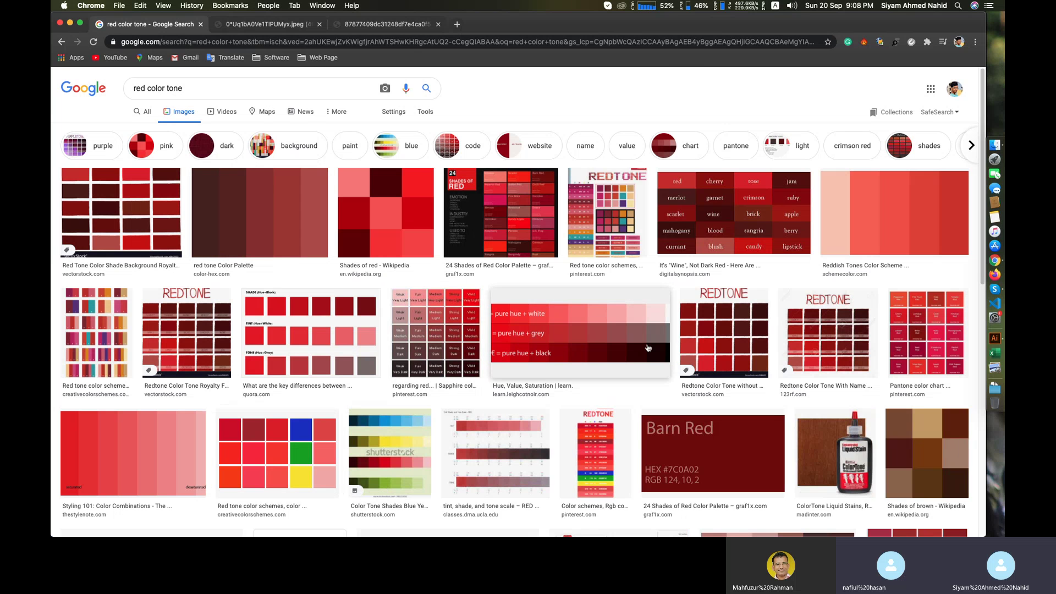
pyautogui.click(648, 348)
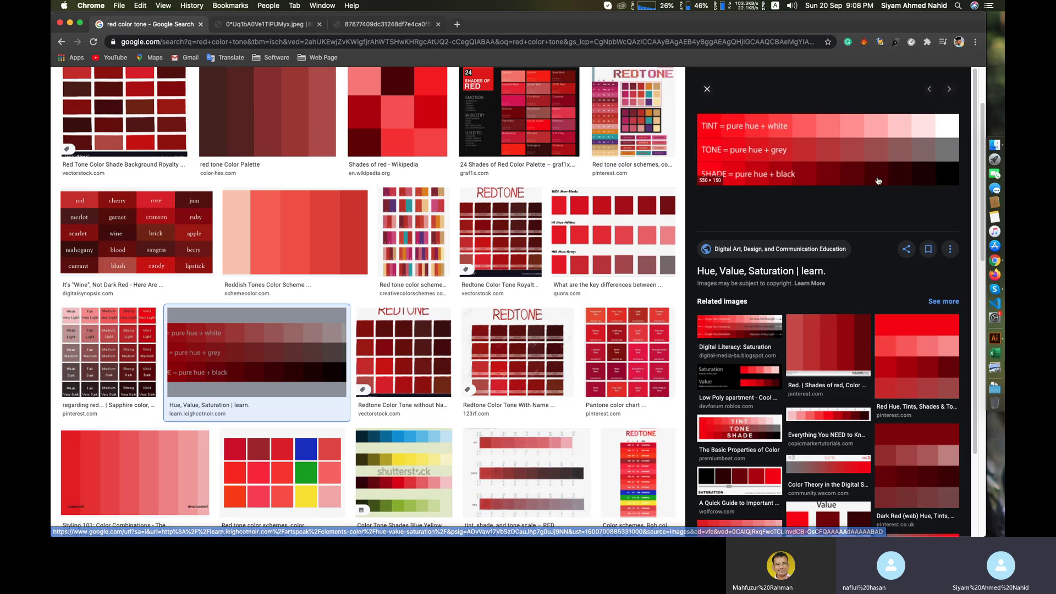
# - Compare the primary, secondary and tertiary color wheel image with the previewed tint, tone and shade picture
pyautogui.click(296, 24)
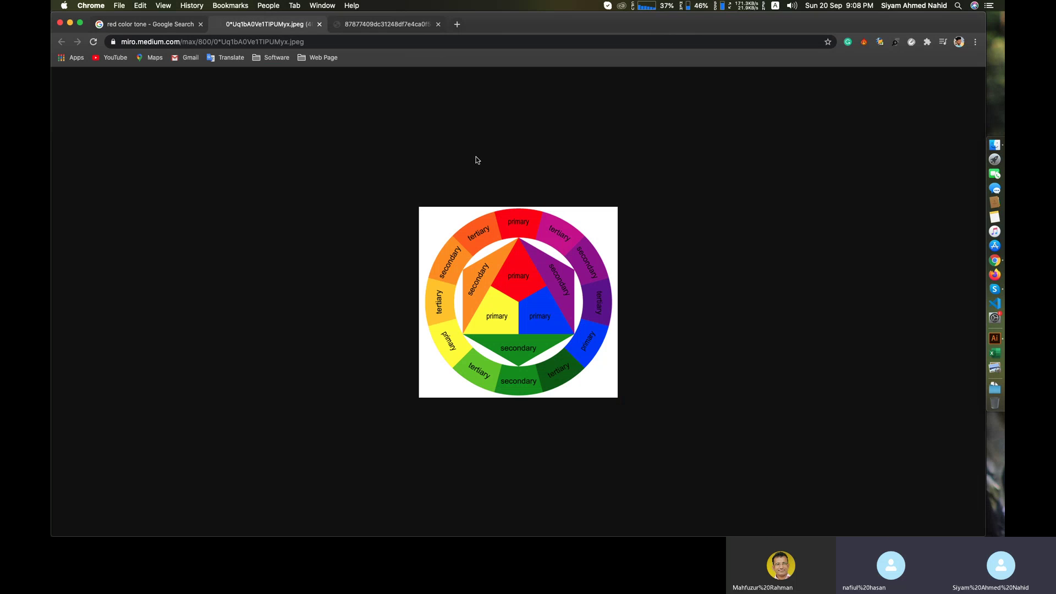
pyautogui.click(121, 26)
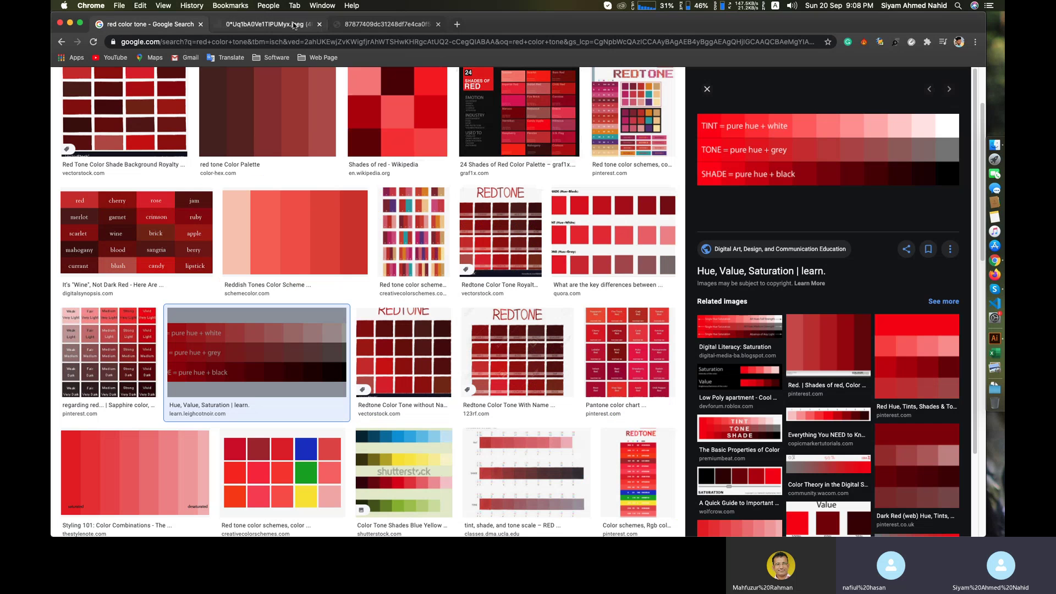
pyautogui.click(294, 25)
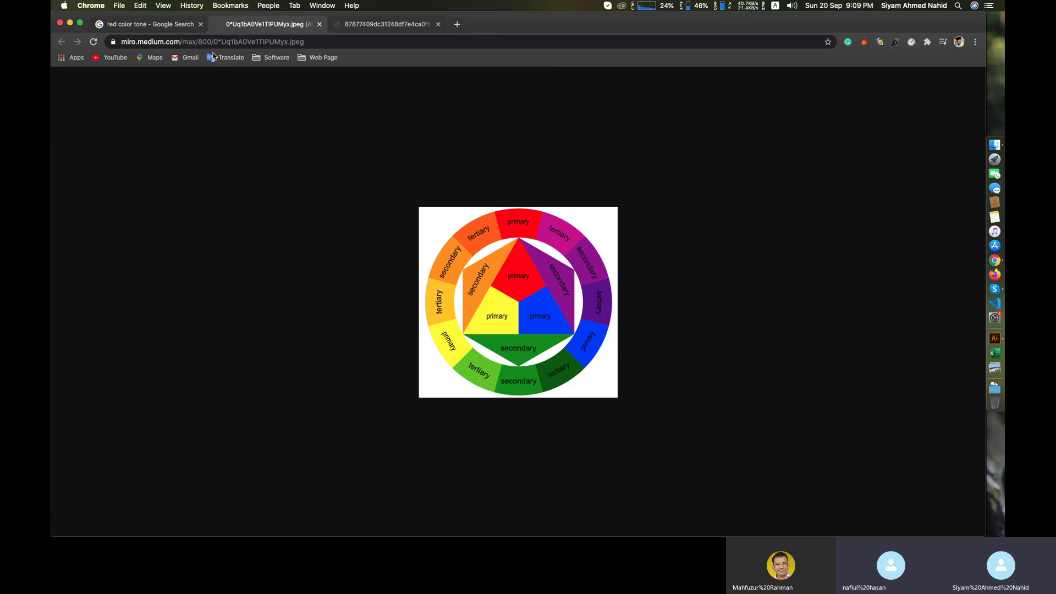
pyautogui.click(170, 28)
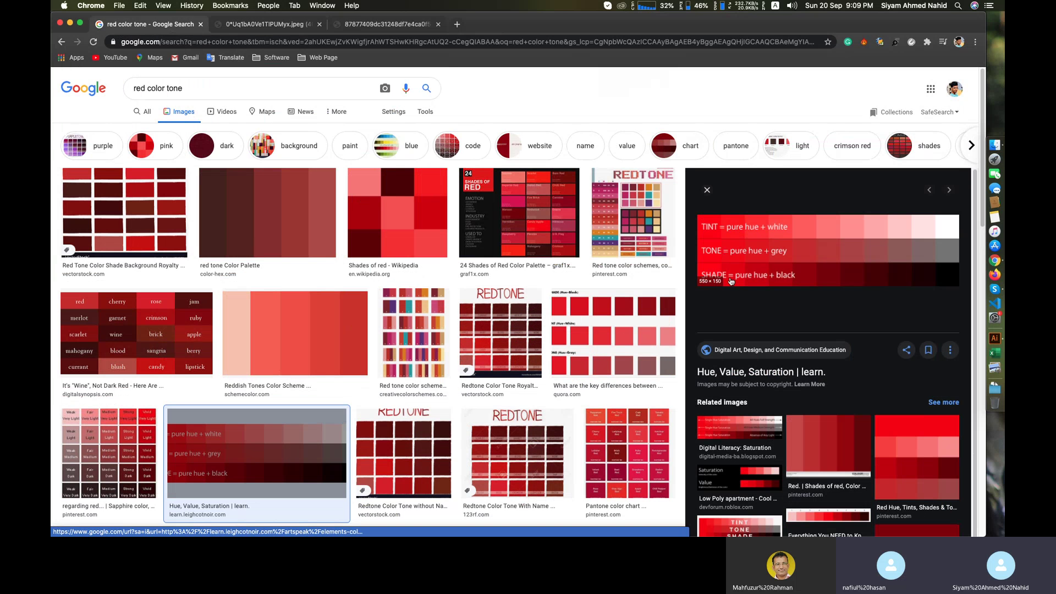
# - Change the image search to "monochromatic color scheme"
pyautogui.tripleClick(221, 89)
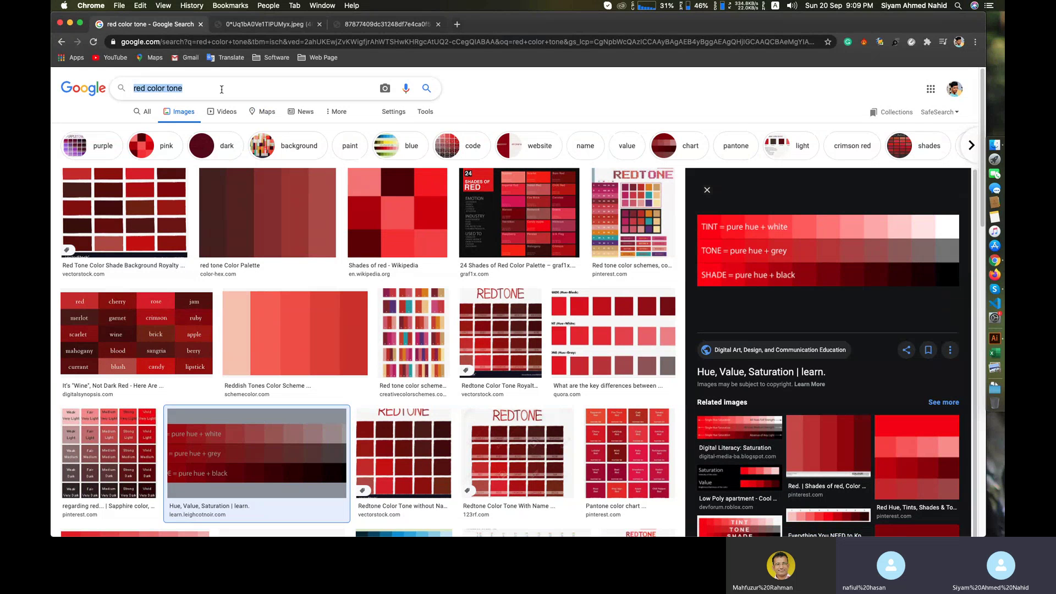
pyautogui.write('mono')
pyautogui.press('Down')
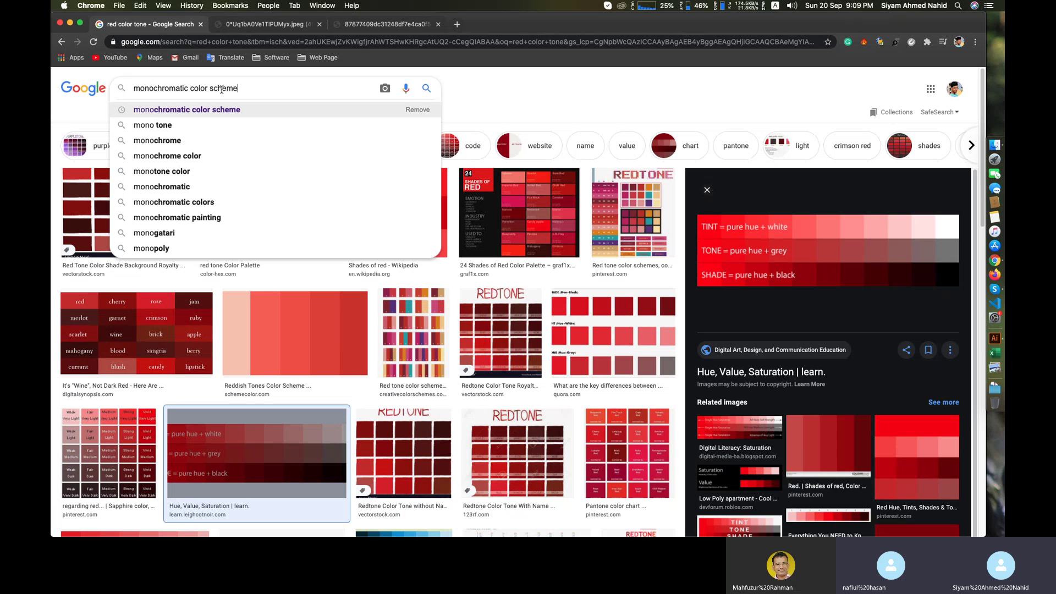
pyautogui.press('Return')
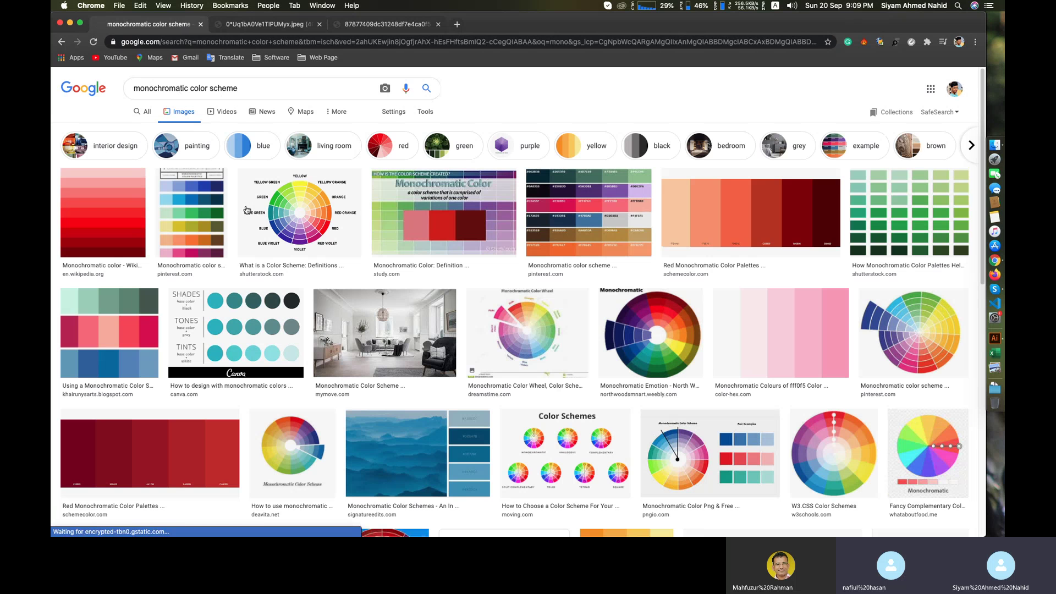
# - Examine the monochromatic color scheme image results for example palettes, color wheels and interiors
pyautogui.scroll(-2, 367, 394)
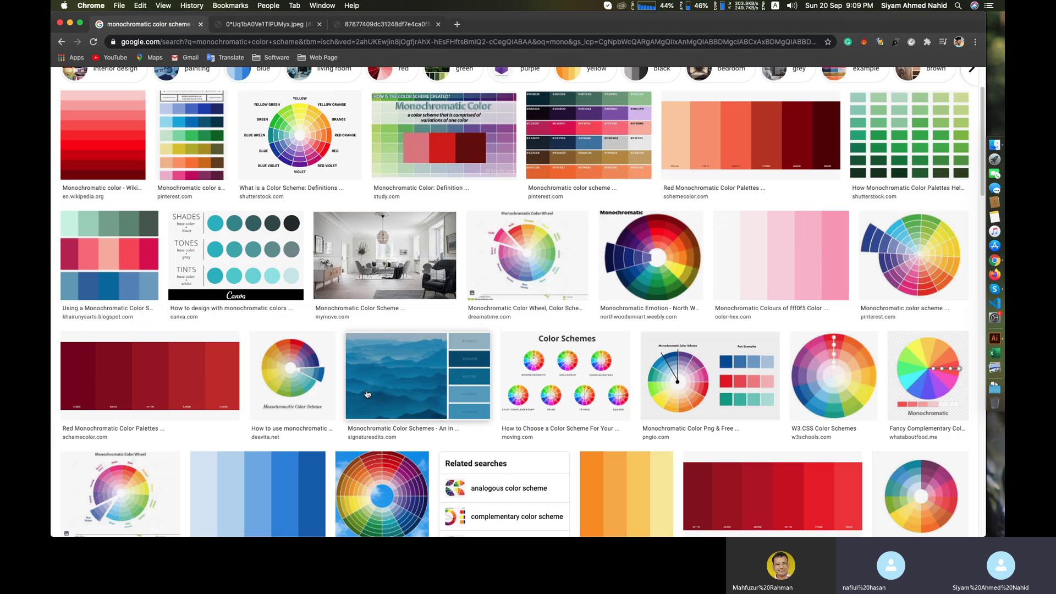
pyautogui.scroll(-5, 367, 394)
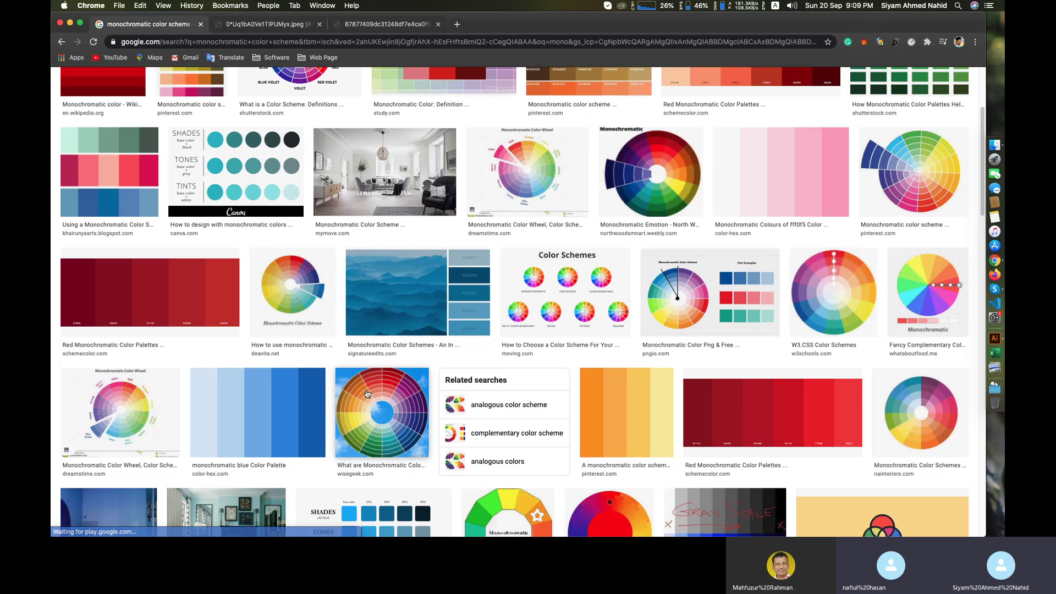
pyautogui.scroll(-4, 367, 394)
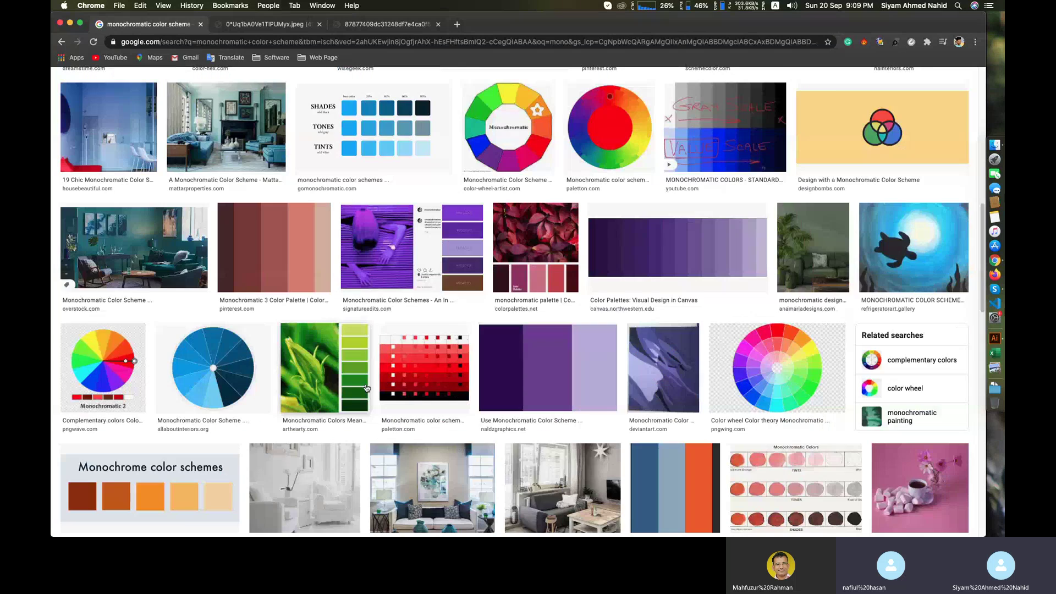
pyautogui.scroll(-8, 367, 388)
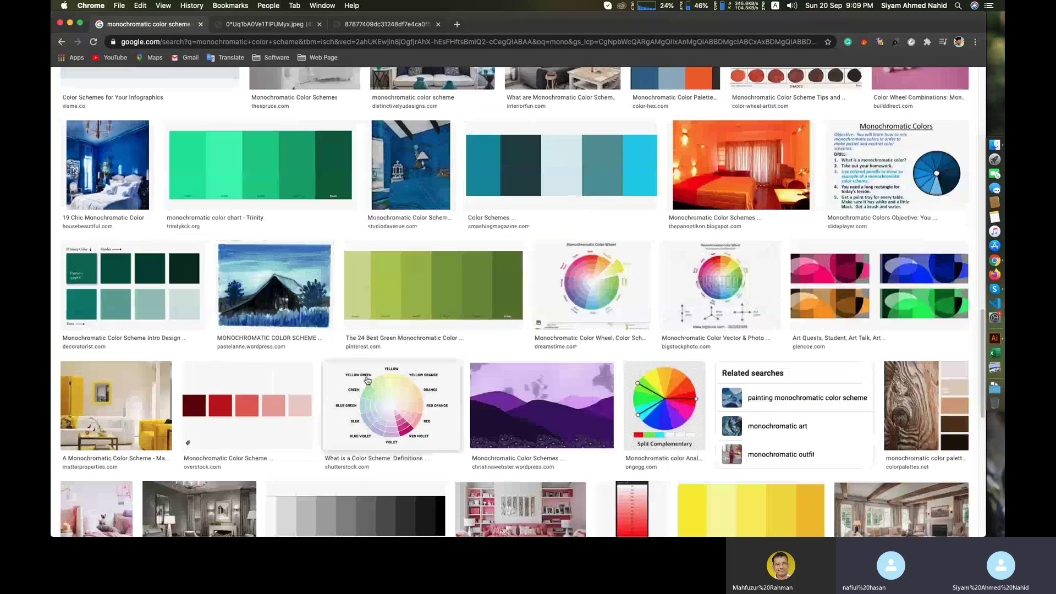
pyautogui.scroll(-6, 367, 380)
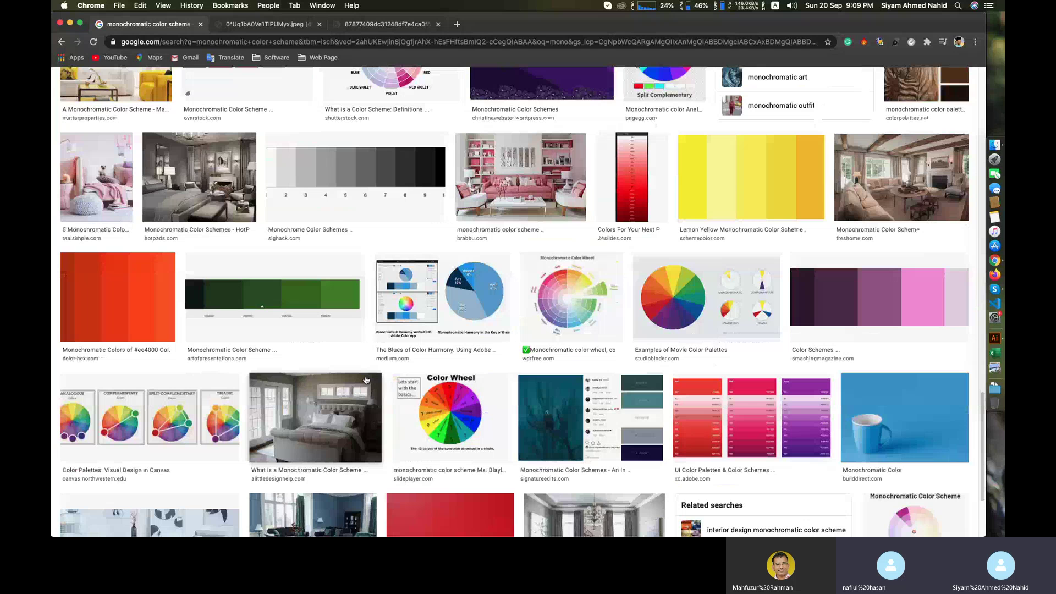
pyautogui.scroll(6, 367, 379)
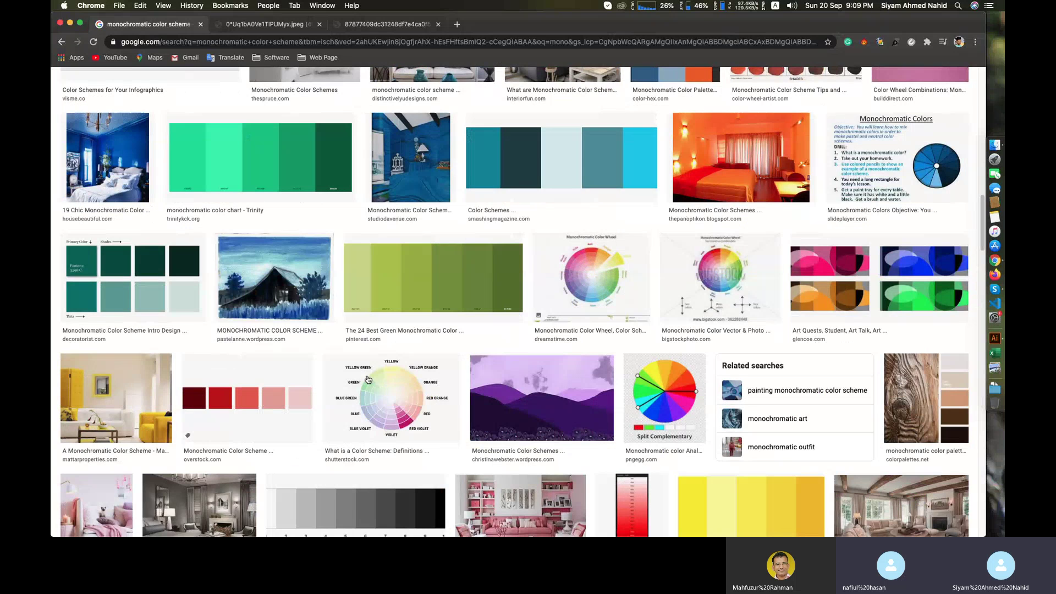
pyautogui.scroll(8, 367, 379)
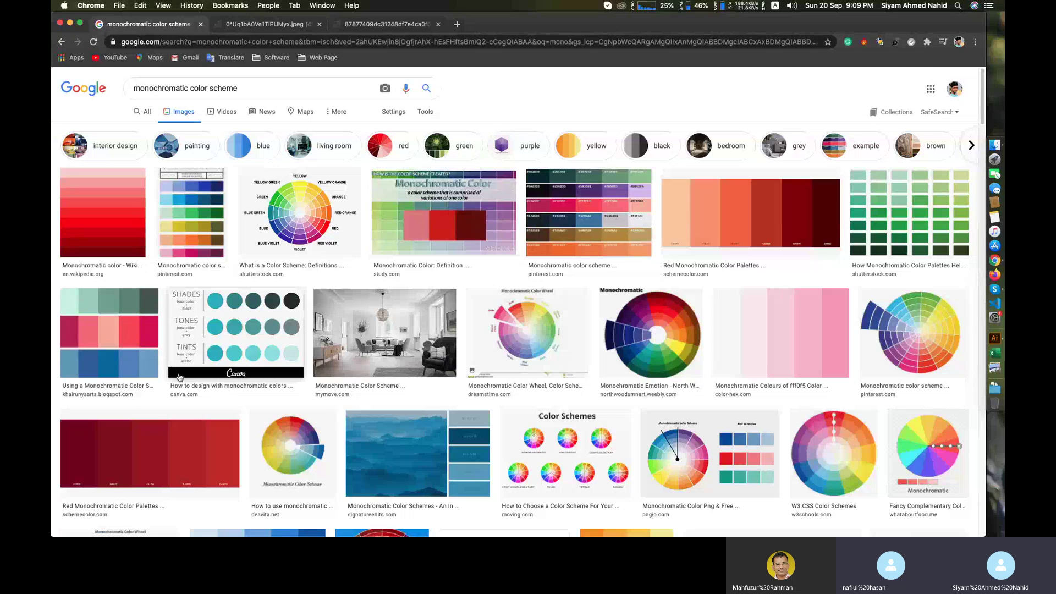
pyautogui.scroll(-1, 522, 385)
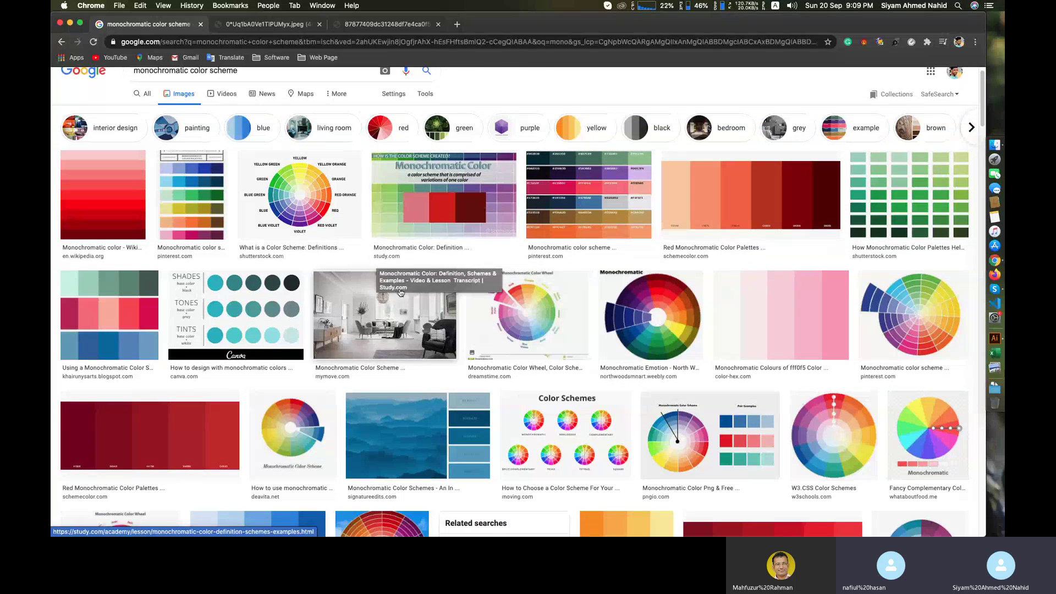
pyautogui.scroll(-9, 400, 292)
pyautogui.scroll(10, 400, 292)
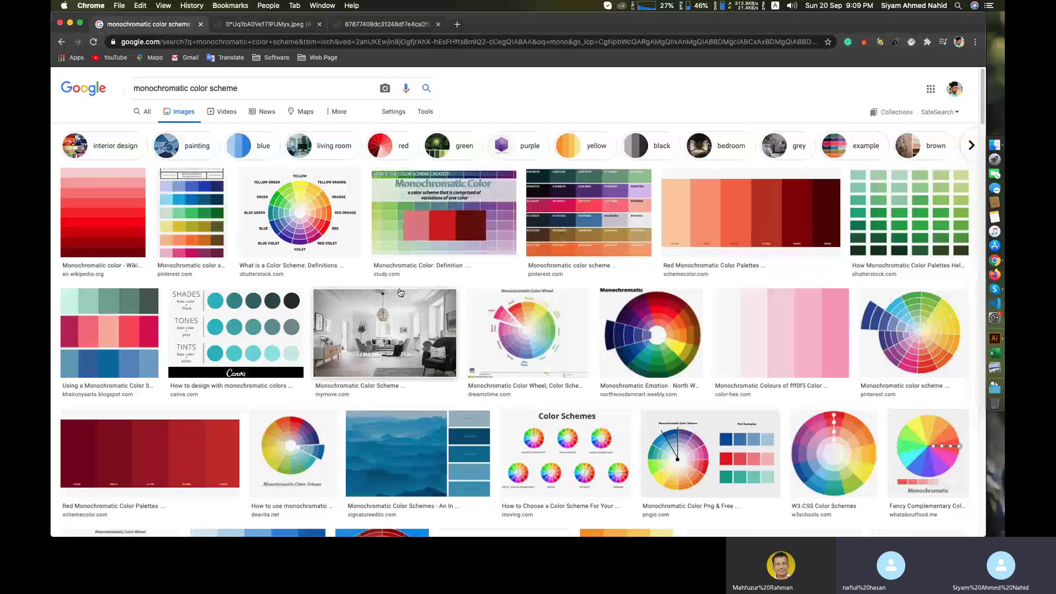
# - Change the image search to "color wheel" and preview the "Combination of Colors" picture from logogenie.net
pyautogui.doubleClick(287, 88)
pyautogui.click(287, 88)
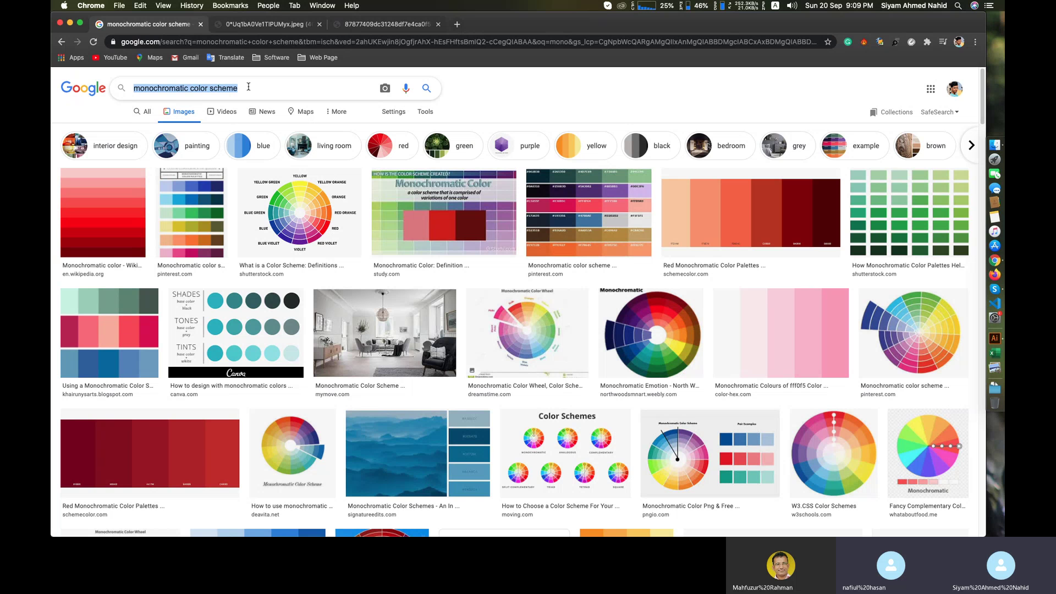
pyautogui.write('col')
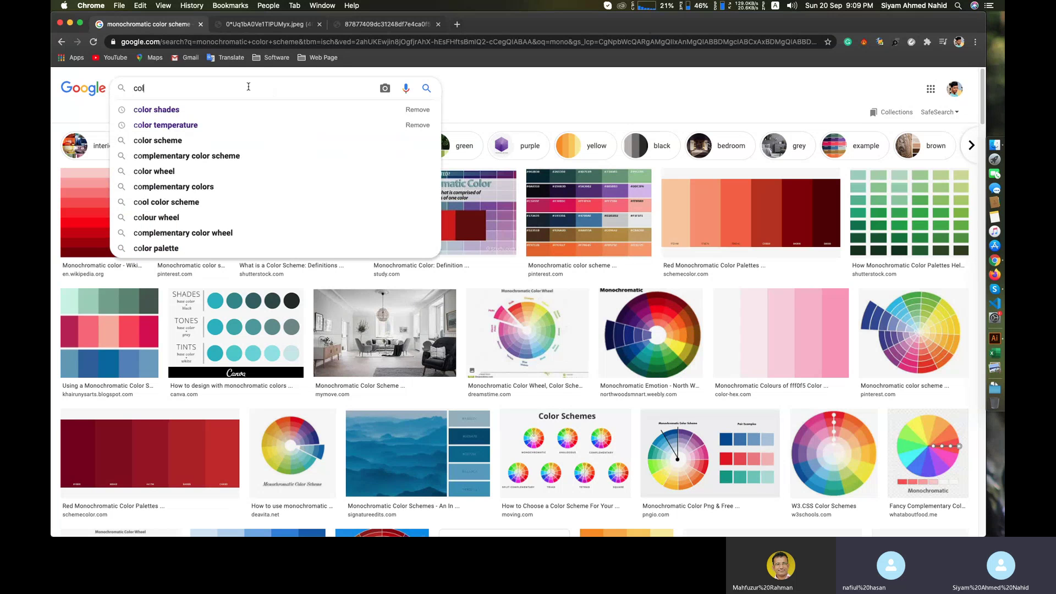
pyautogui.press('Down')
pyautogui.press('Down')
pyautogui.press('Down')
pyautogui.press('Down')
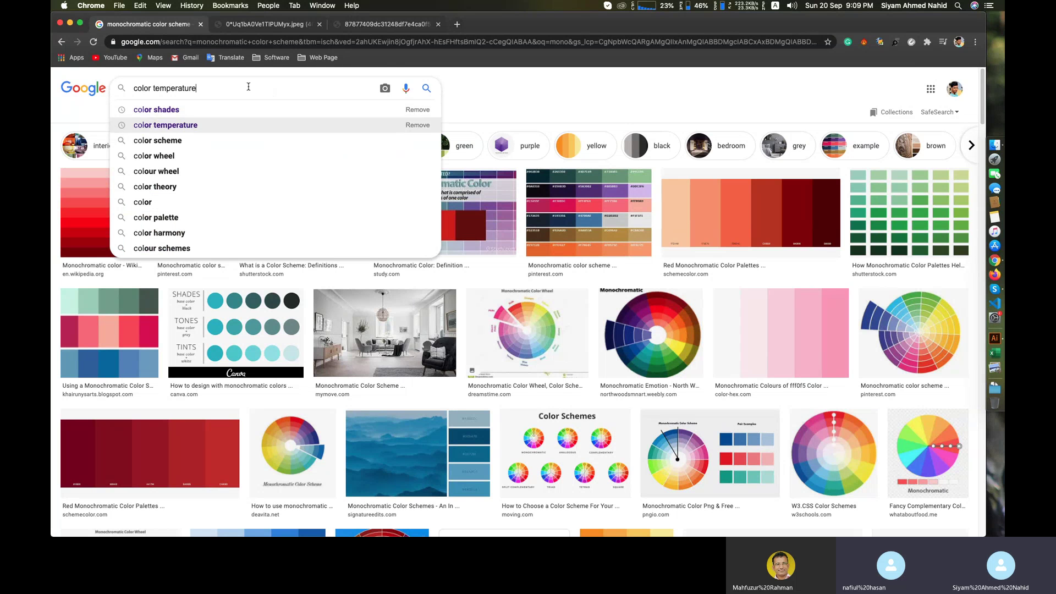
pyautogui.press('Return')
pyautogui.scroll(-3, 282, 324)
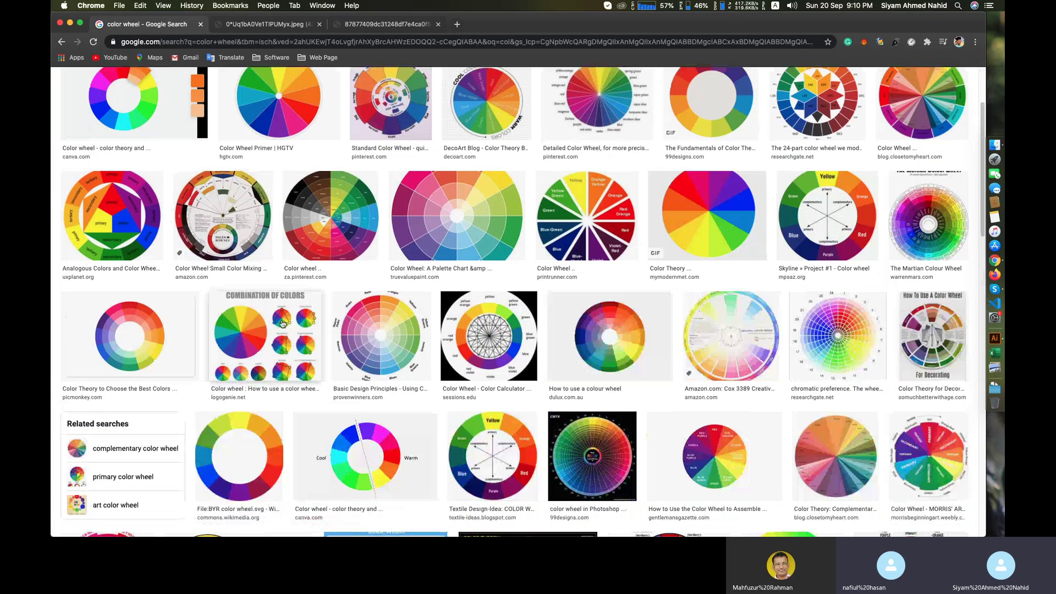
pyautogui.click(283, 324)
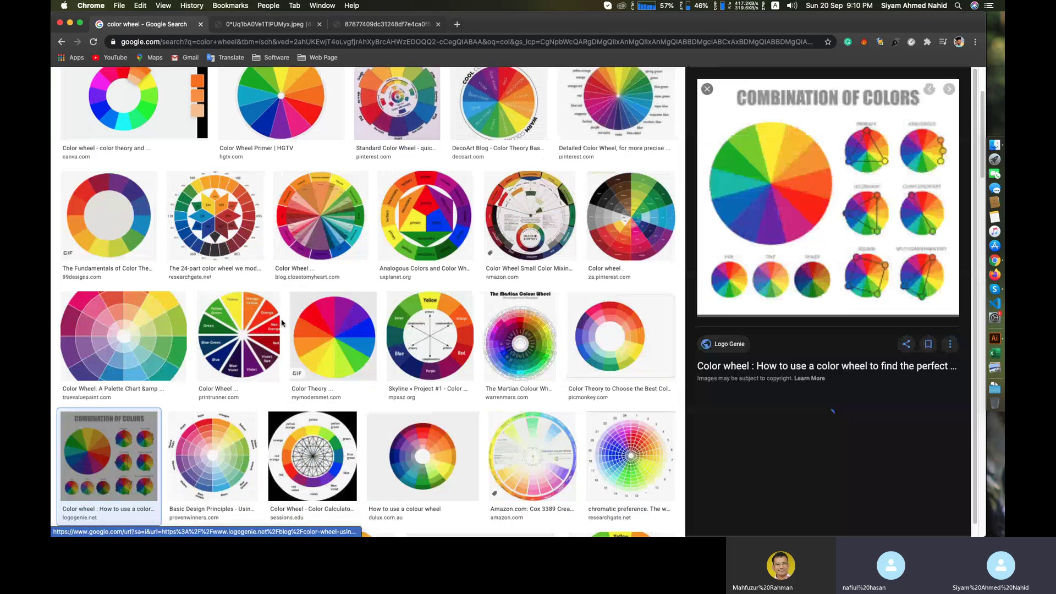
# - Open the "Combination of Colors" image in a new tab, view it and return to the search results
pyautogui.rightClick(849, 222)
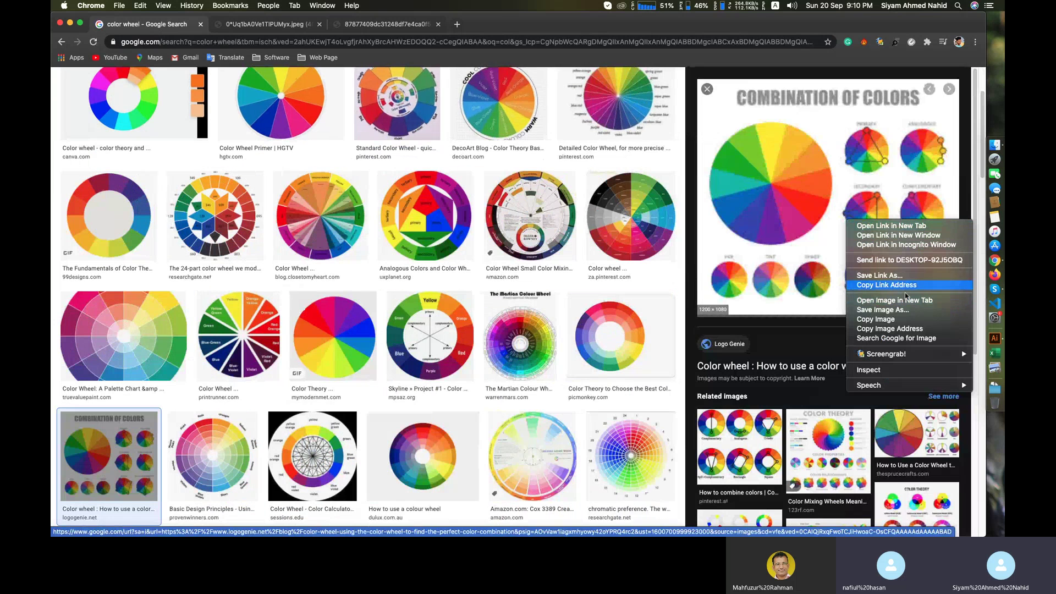
pyautogui.click(894, 300)
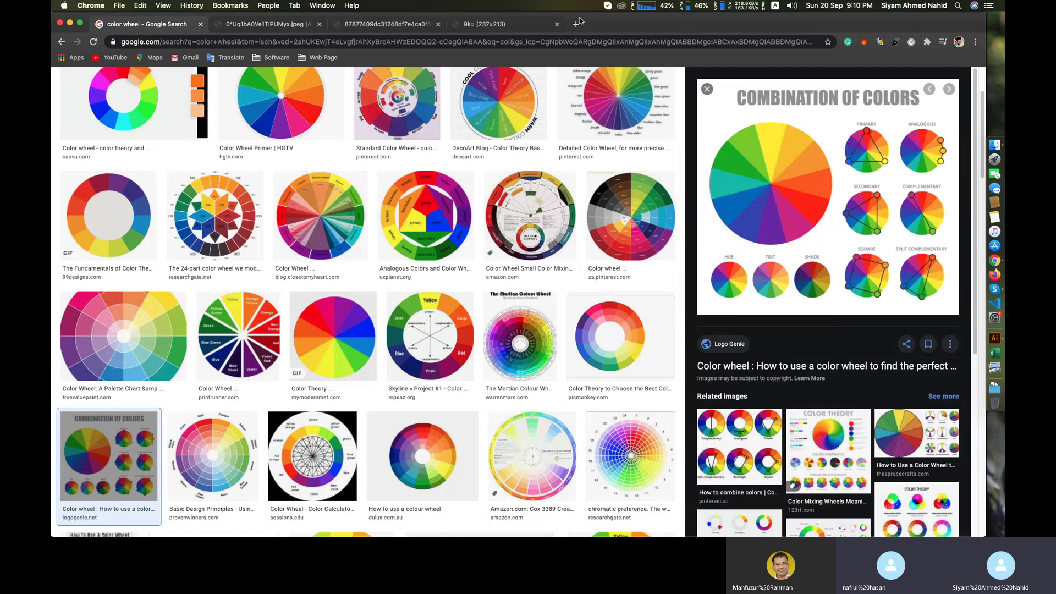
pyautogui.click(484, 23)
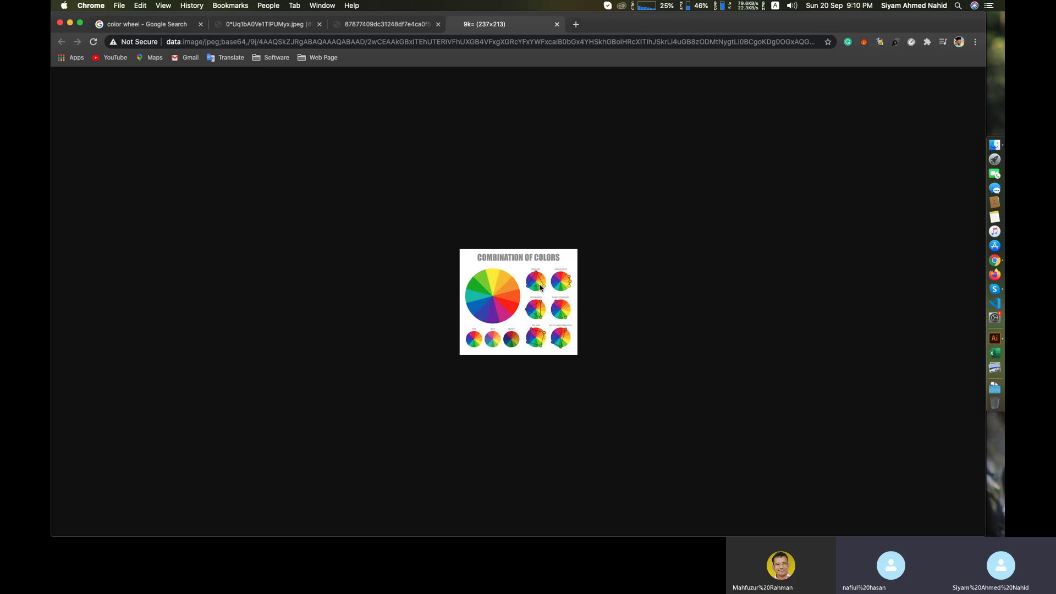
pyautogui.click(137, 32)
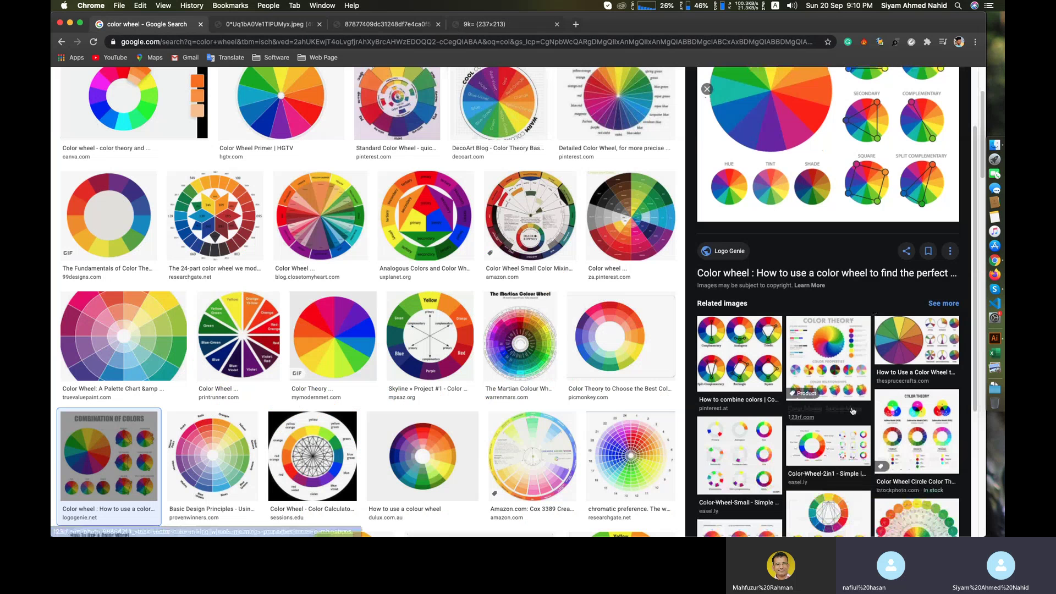
# - Open the related Pinterest image "How to combine colors" in a new tab and compare it with the primary, secondary and tertiary wheel
pyautogui.click(738, 366)
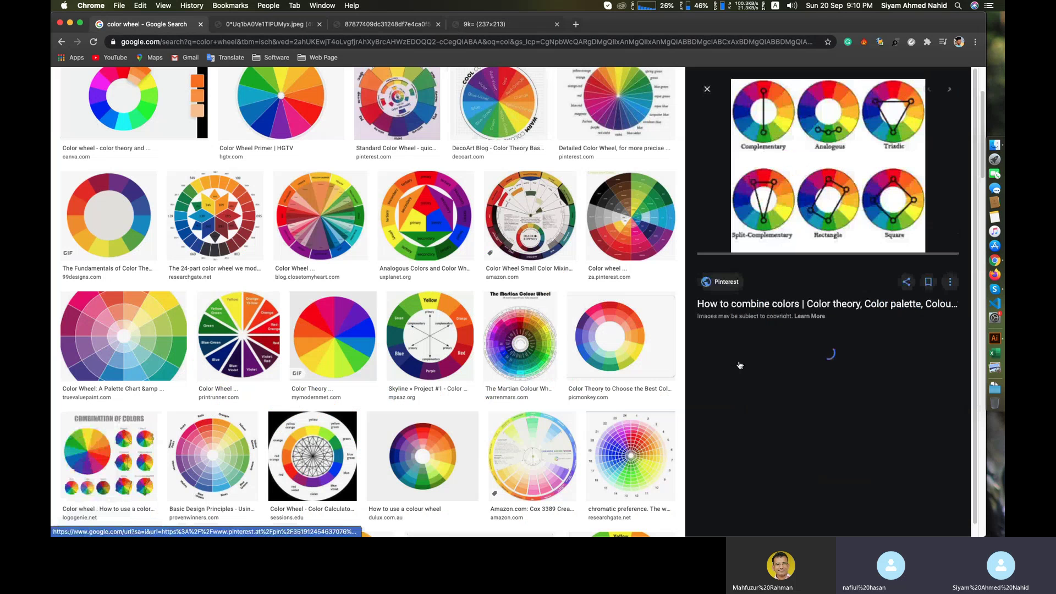
pyautogui.rightClick(823, 193)
pyautogui.click(868, 271)
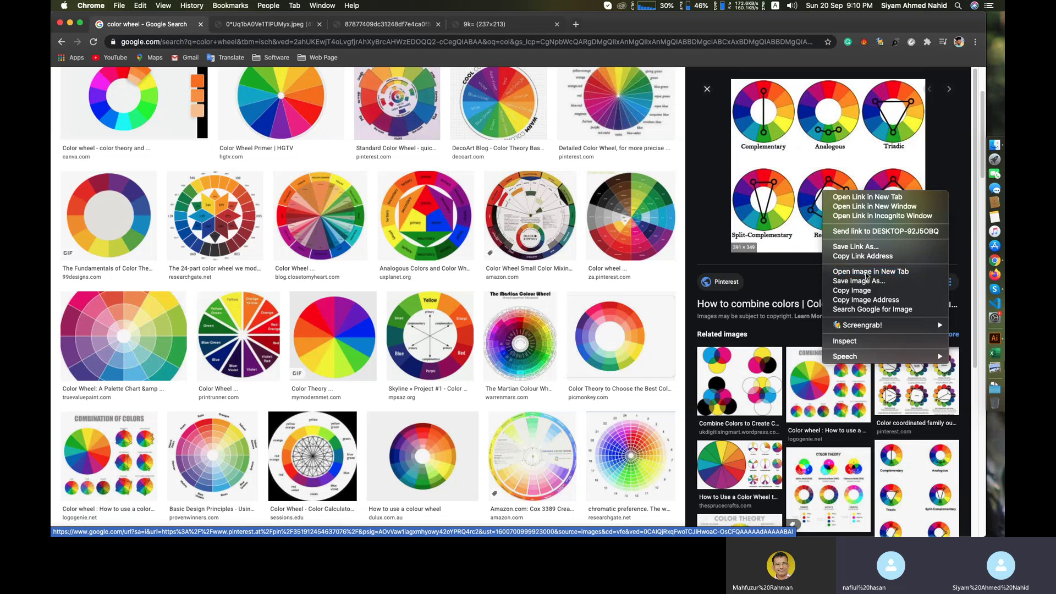
pyautogui.click(642, 26)
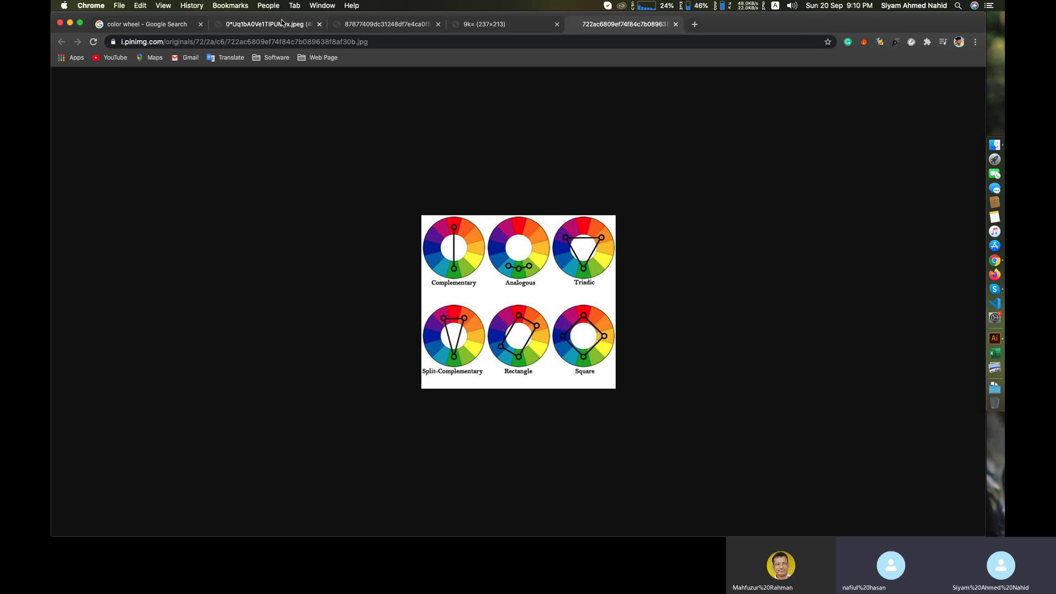
pyautogui.click(308, 24)
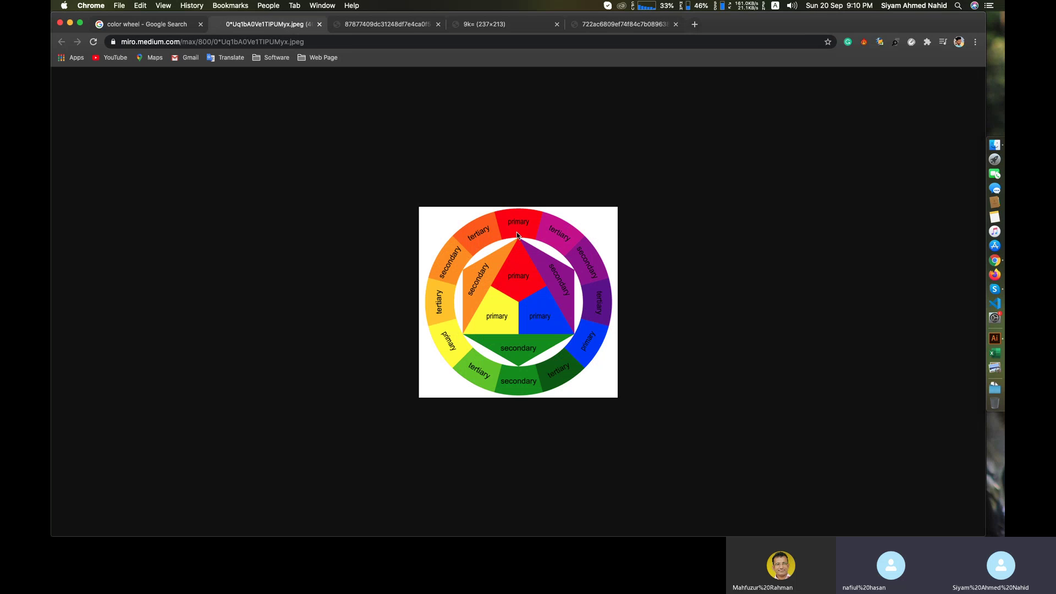
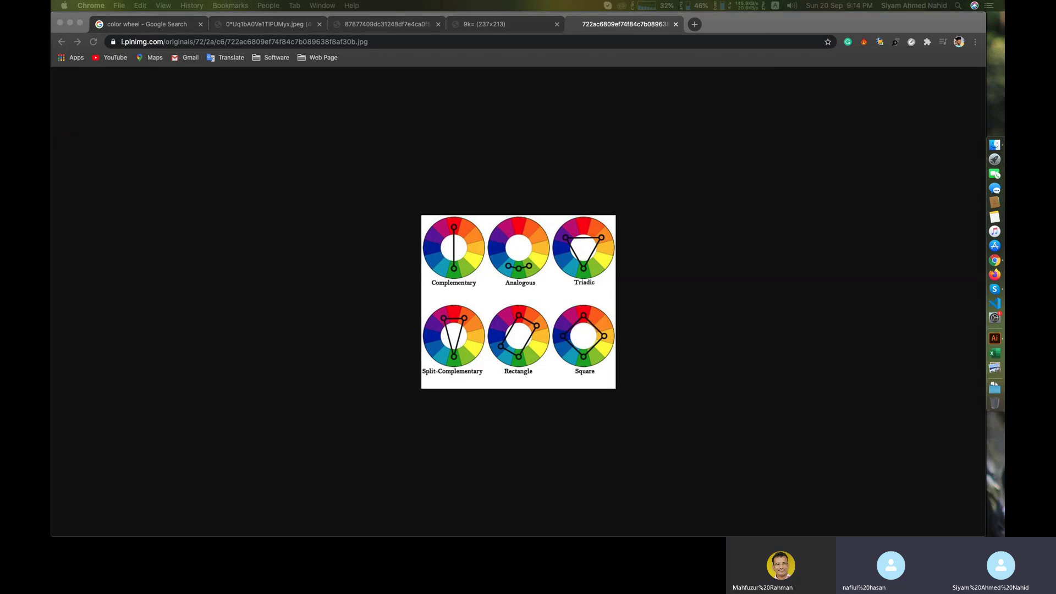
pyautogui.click(682, 42)
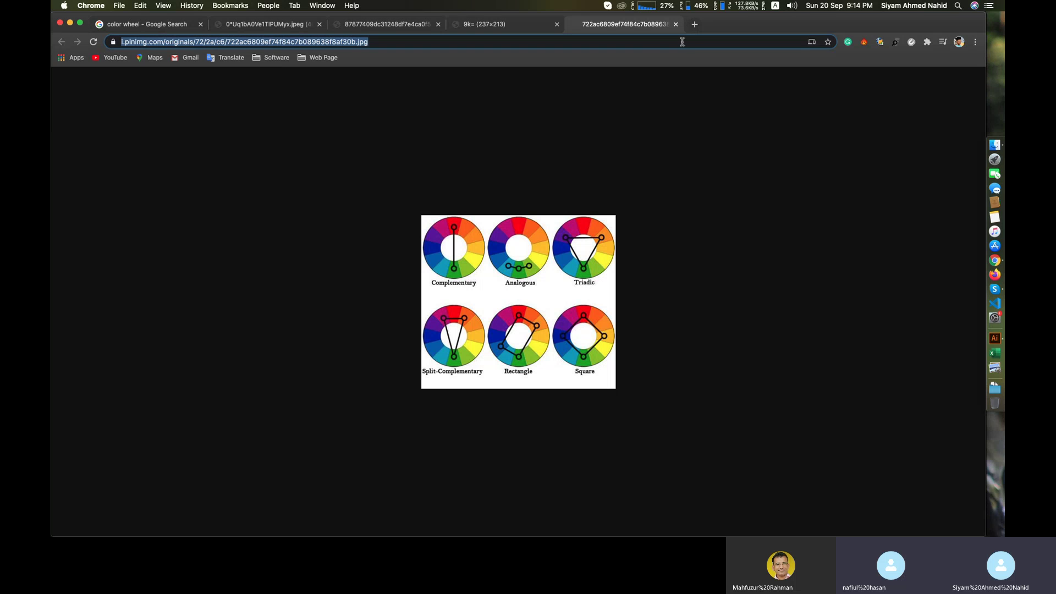
pyautogui.click(812, 7)
pyautogui.click(741, 34)
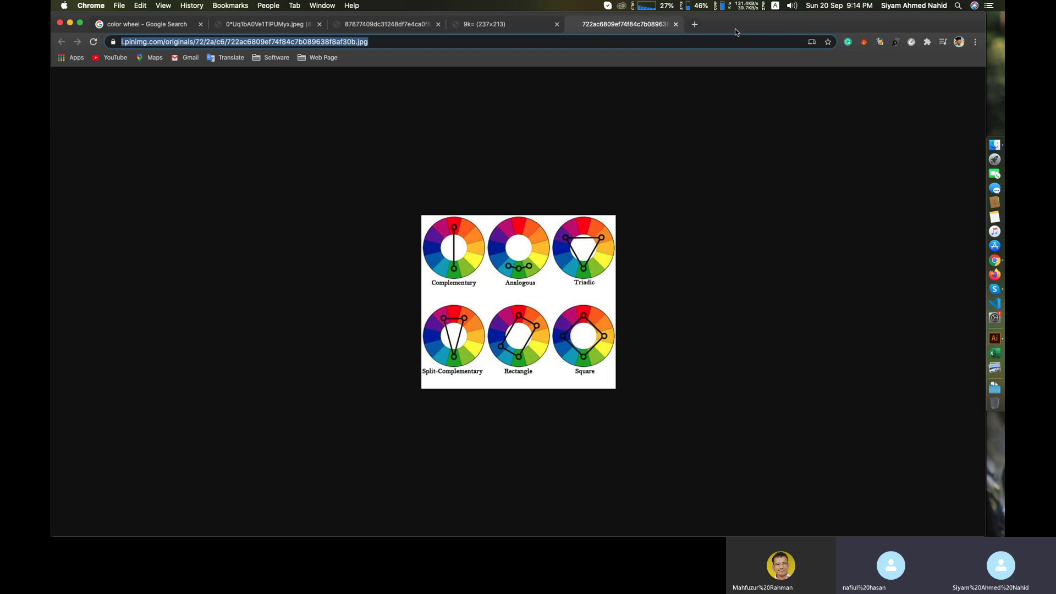
pyautogui.click(695, 24)
pyautogui.write('https://www.color-hex.com/')
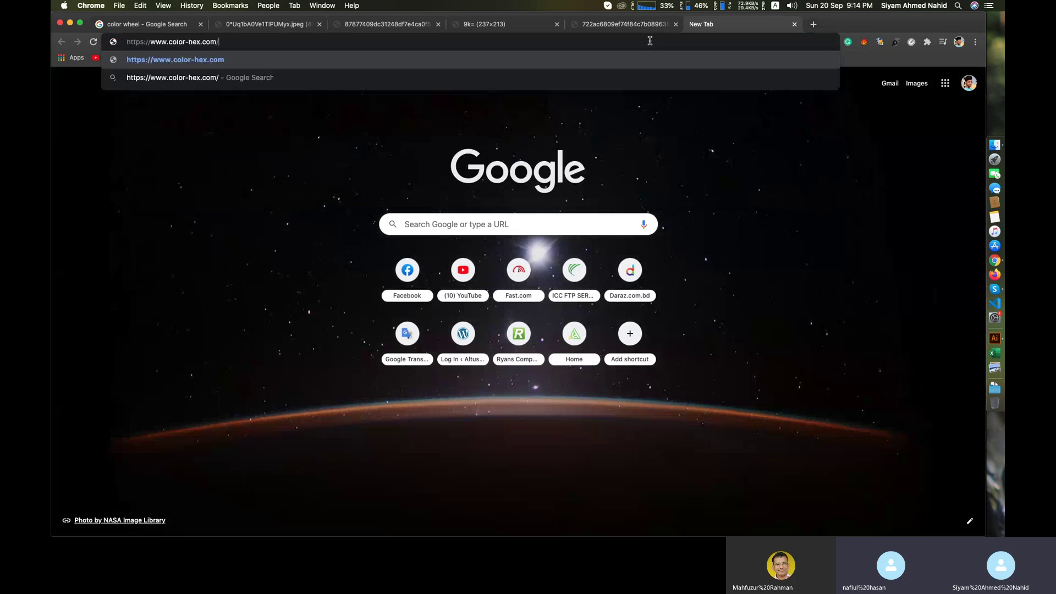
pyautogui.press('Return')
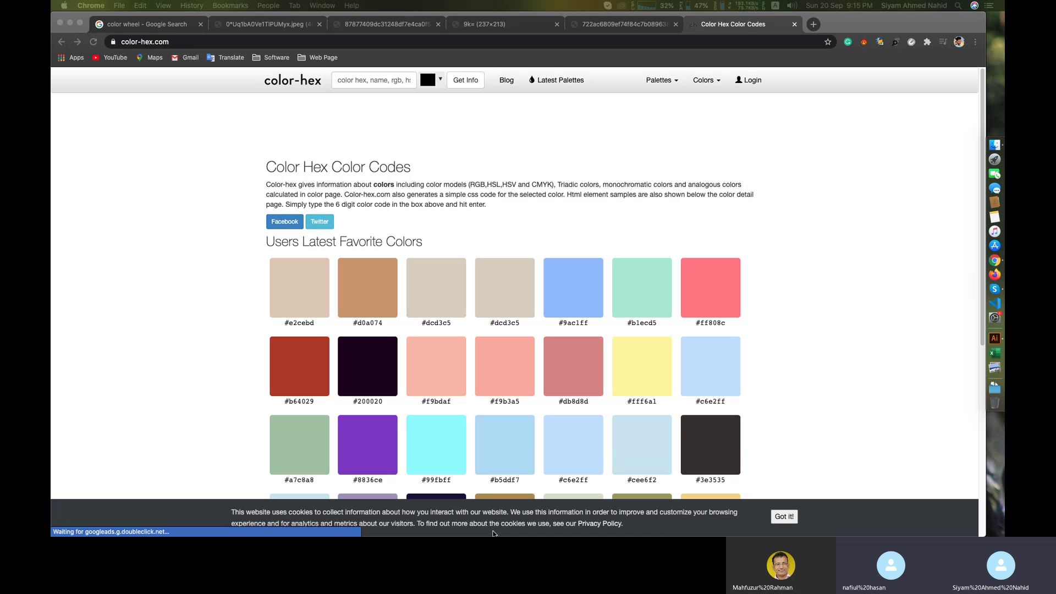
pyautogui.click(748, 344)
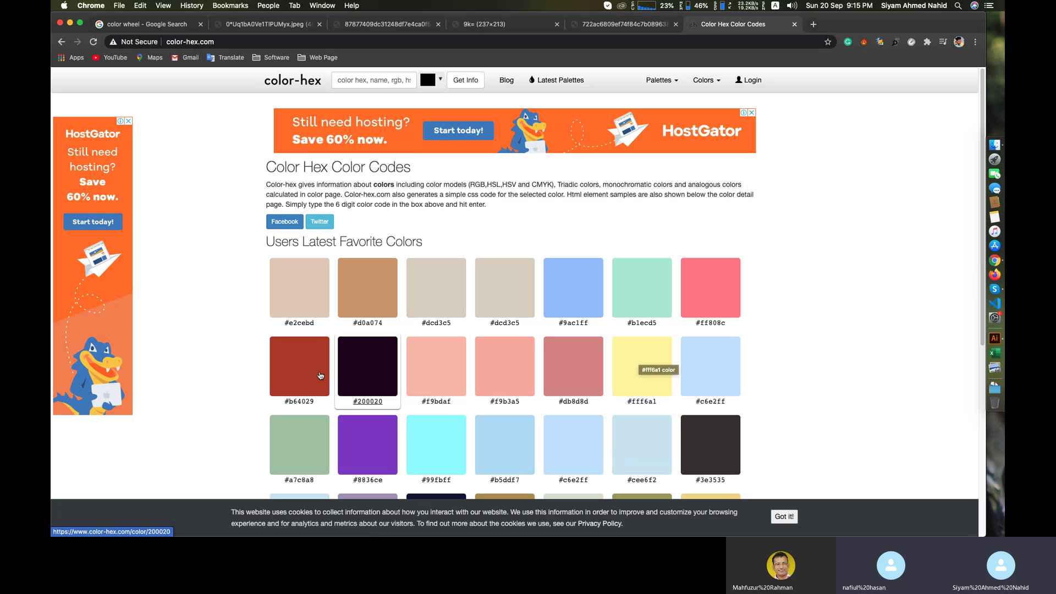
# - Look through the users' favorite colors, enter "red" in the color lookup and choose #ff0000 in its color picker
pyautogui.scroll(-3, 514, 434)
pyautogui.scroll(-2, 514, 435)
pyautogui.scroll(10, 513, 435)
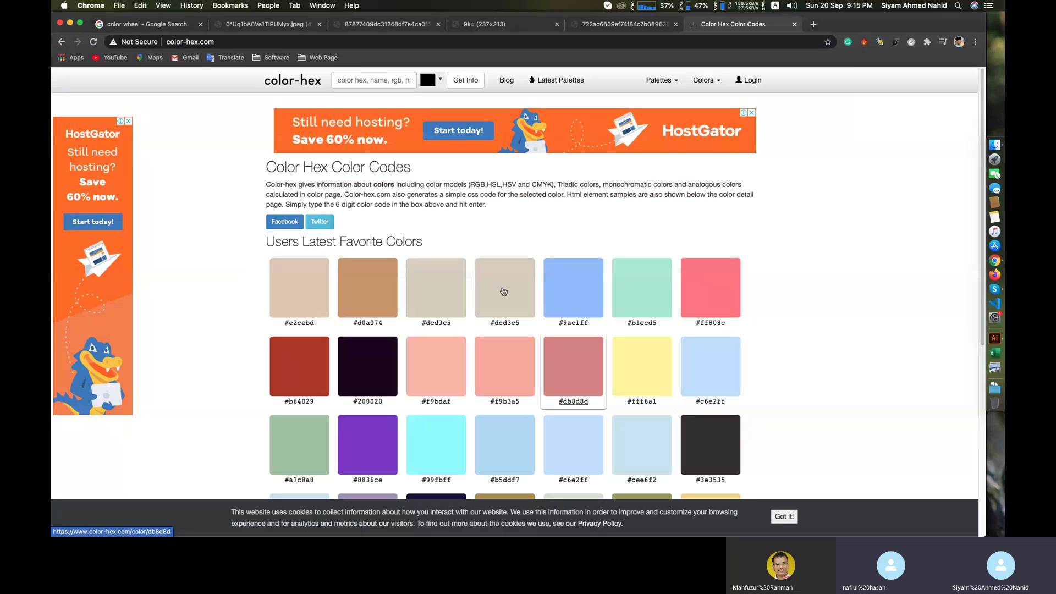
pyautogui.click(366, 78)
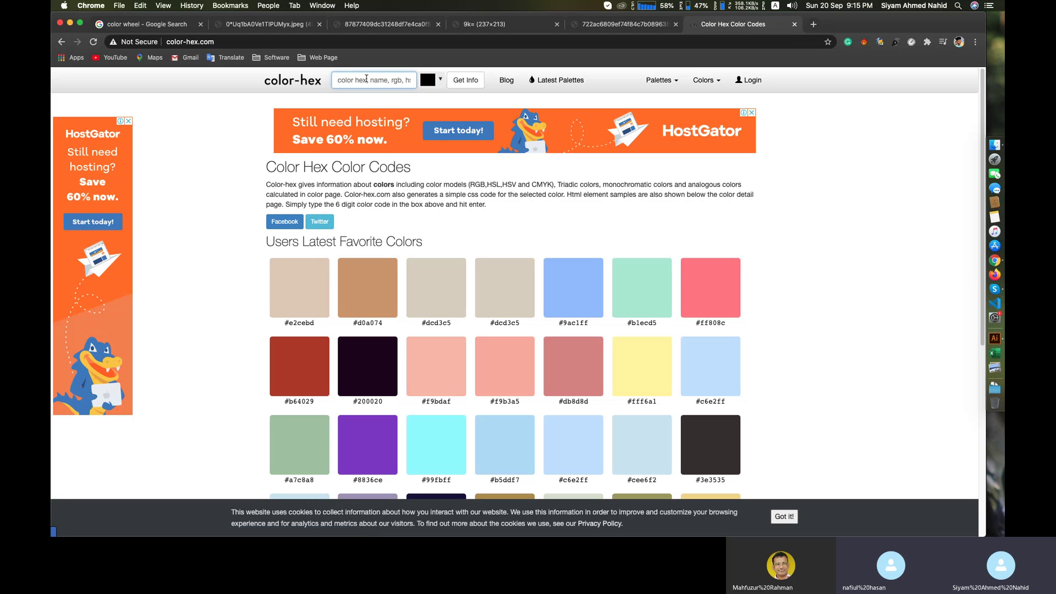
pyautogui.write('red')
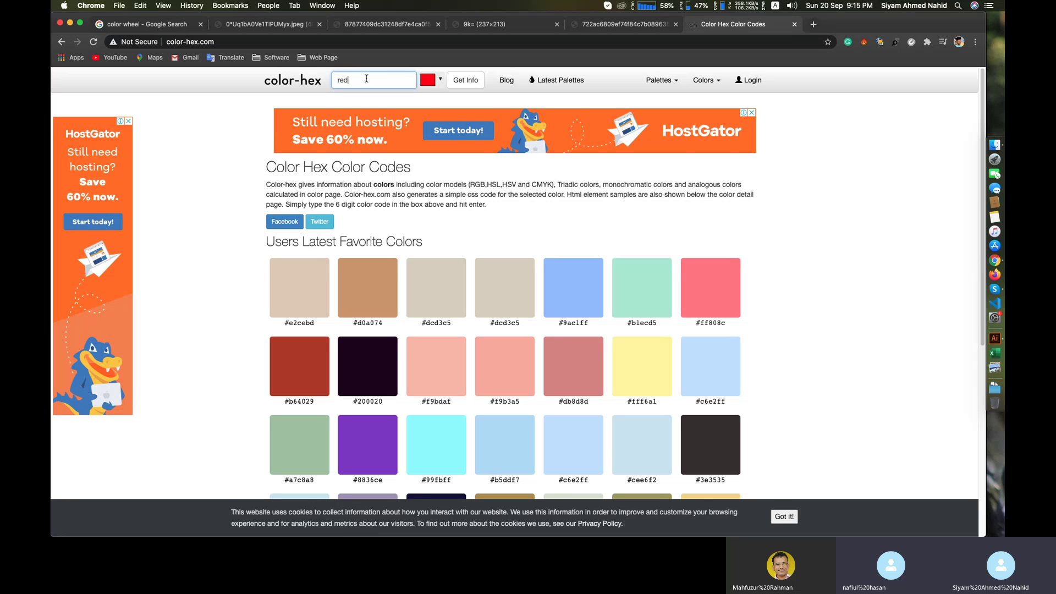
pyautogui.click(431, 84)
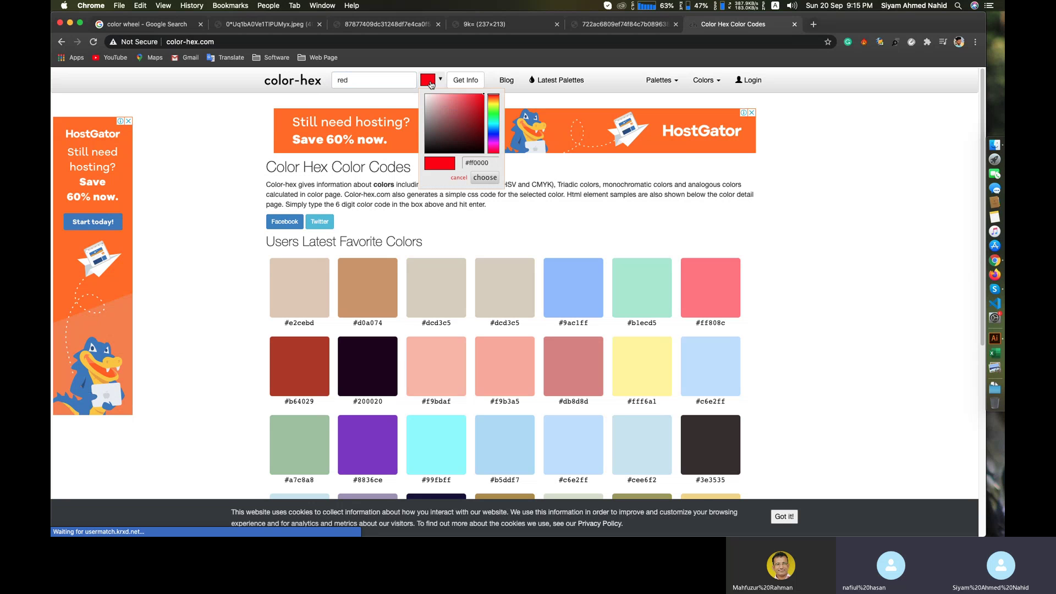
pyautogui.click(484, 183)
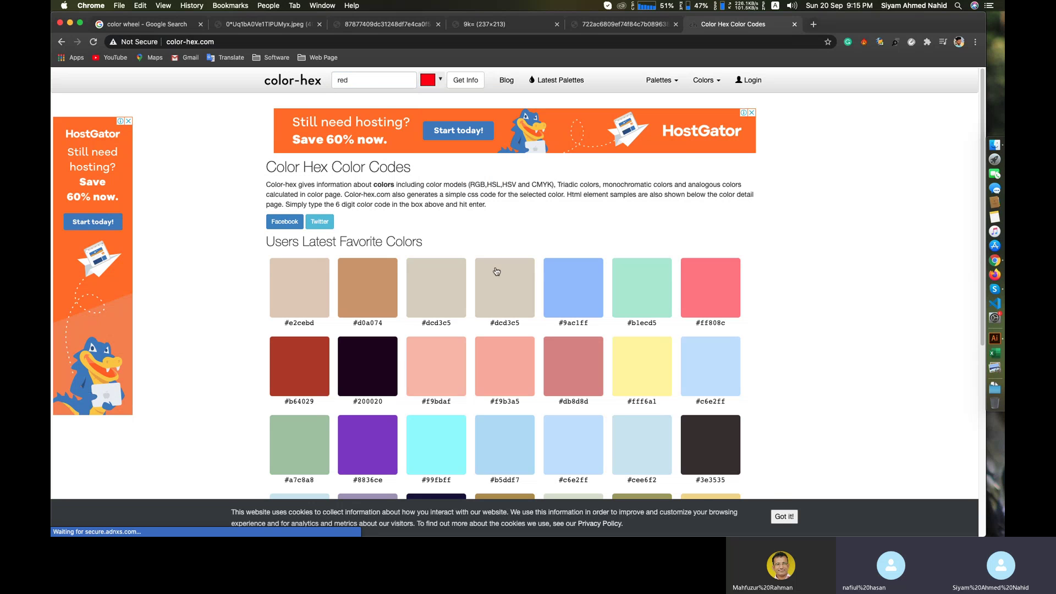
# - Look over the favorite color swatches and open the details of the color #b64029
pyautogui.scroll(-3, 438, 343)
pyautogui.scroll(-3, 438, 343)
pyautogui.click(438, 352)
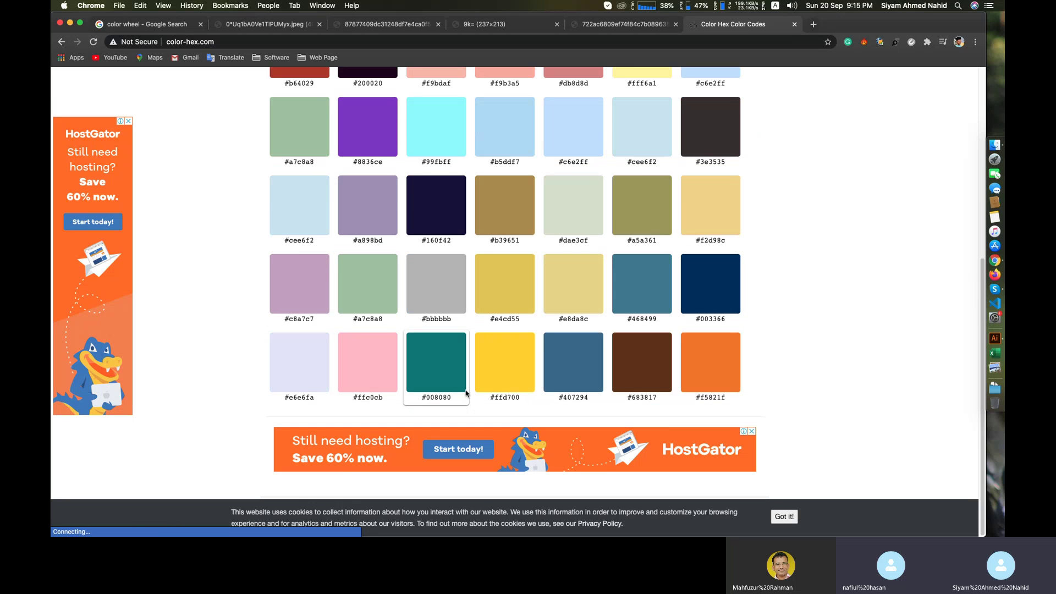
pyautogui.scroll(6, 769, 354)
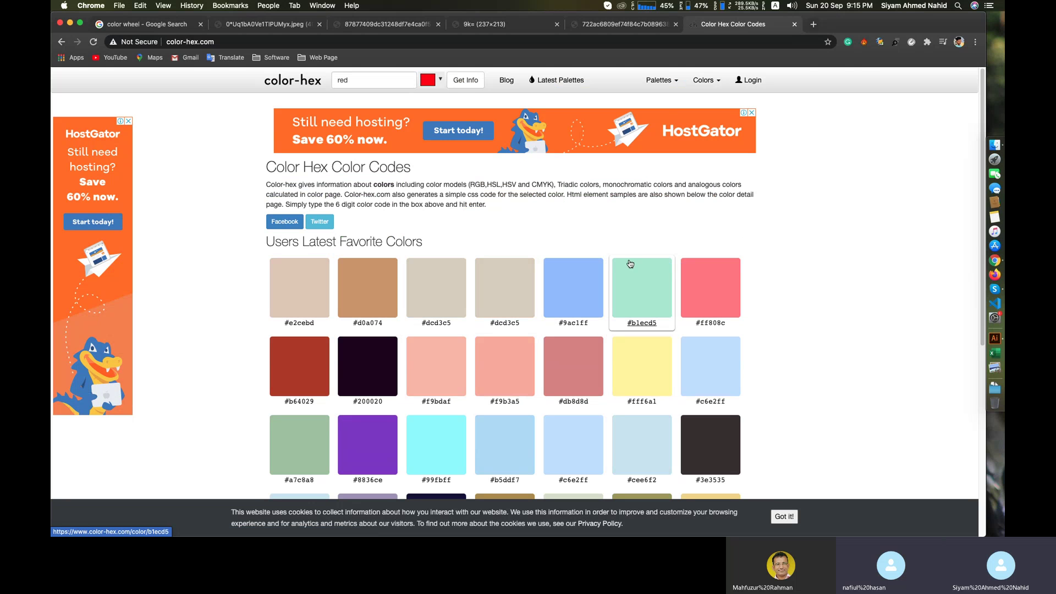
pyautogui.click(271, 376)
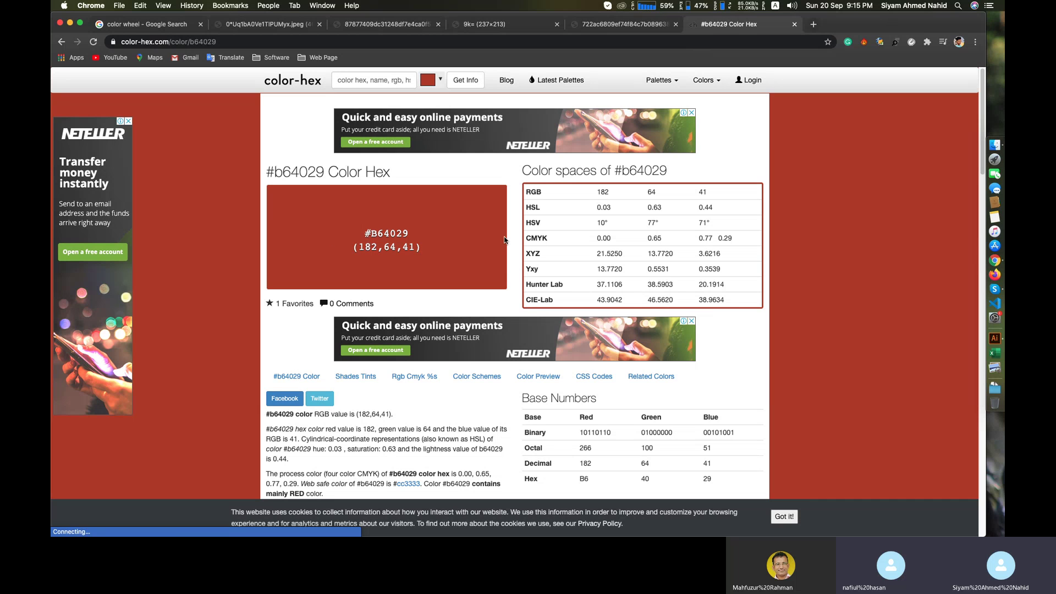
# - Copy the red value of #b64029's RGB row and set R to 182 in Illustrator's fill Color Picker
pyautogui.moveTo(602, 190); pyautogui.dragTo(684, 194)
pyautogui.click(702, 190)
pyautogui.doubleClick(603, 191)
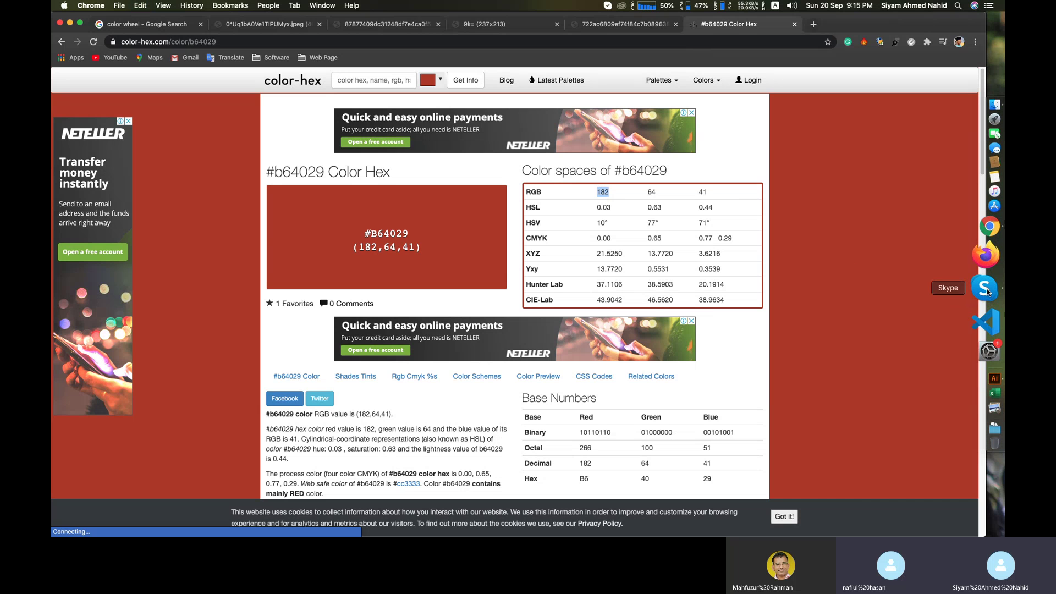
pyautogui.click(988, 341)
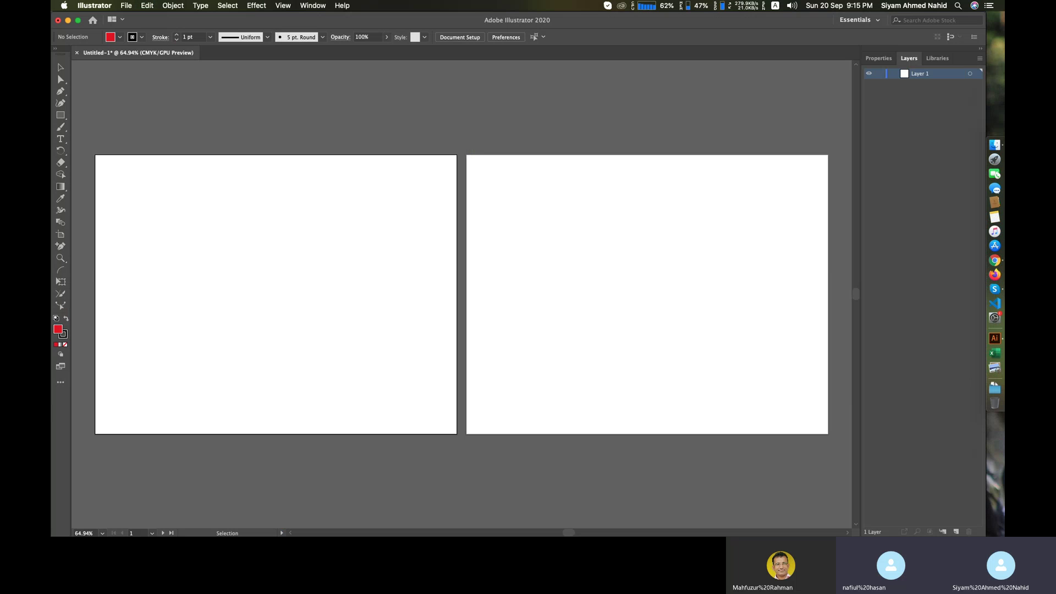
pyautogui.doubleClick(57, 329)
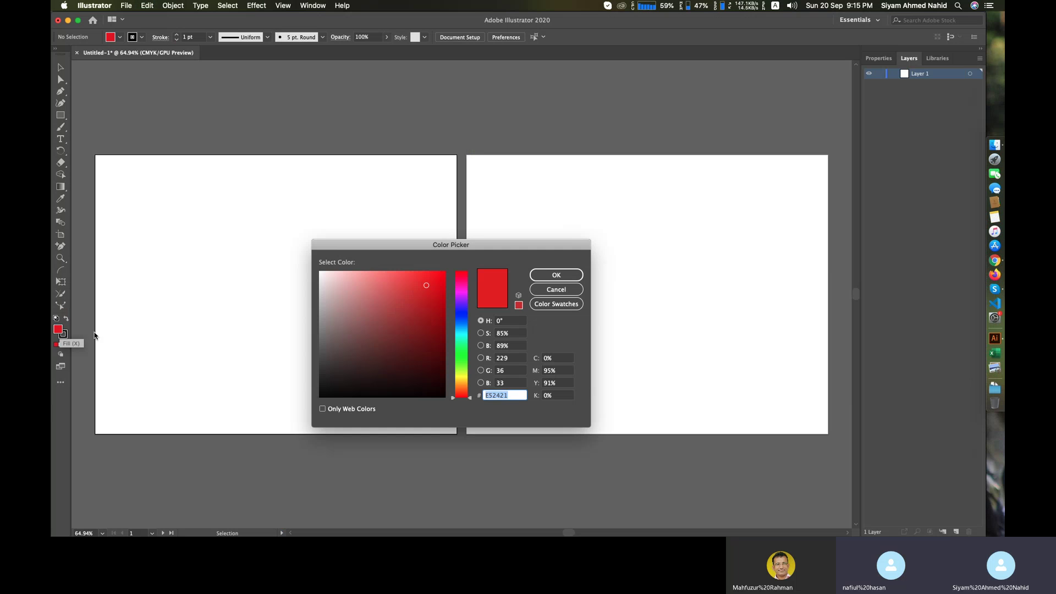
pyautogui.click(516, 361)
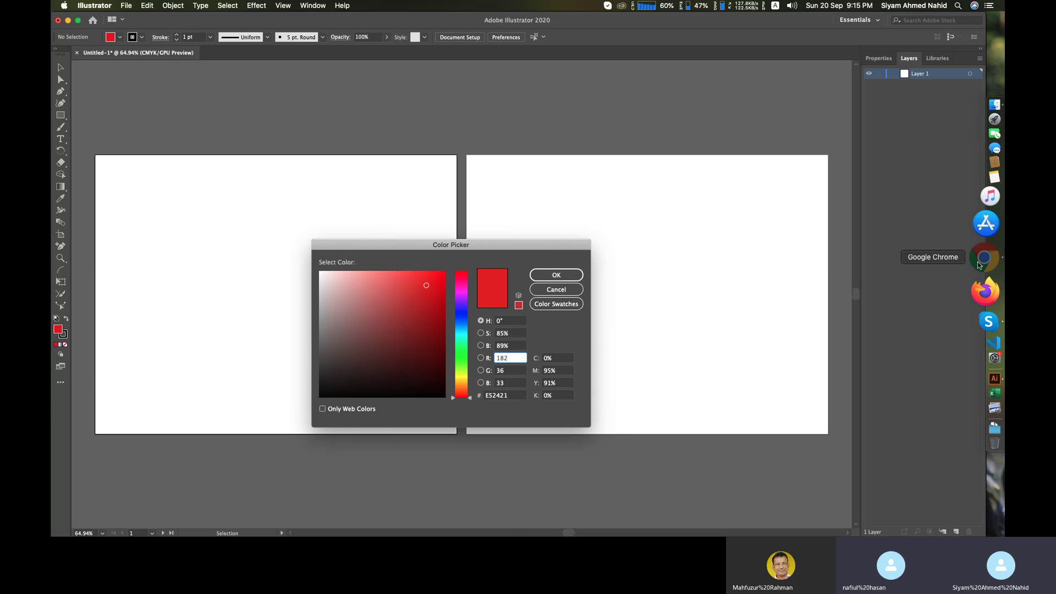
# - Copy the green value from the color-hex page in Chrome and set G to 64 in Illustrator's Color Picker
pyautogui.click(994, 261)
pyautogui.doubleClick(652, 192)
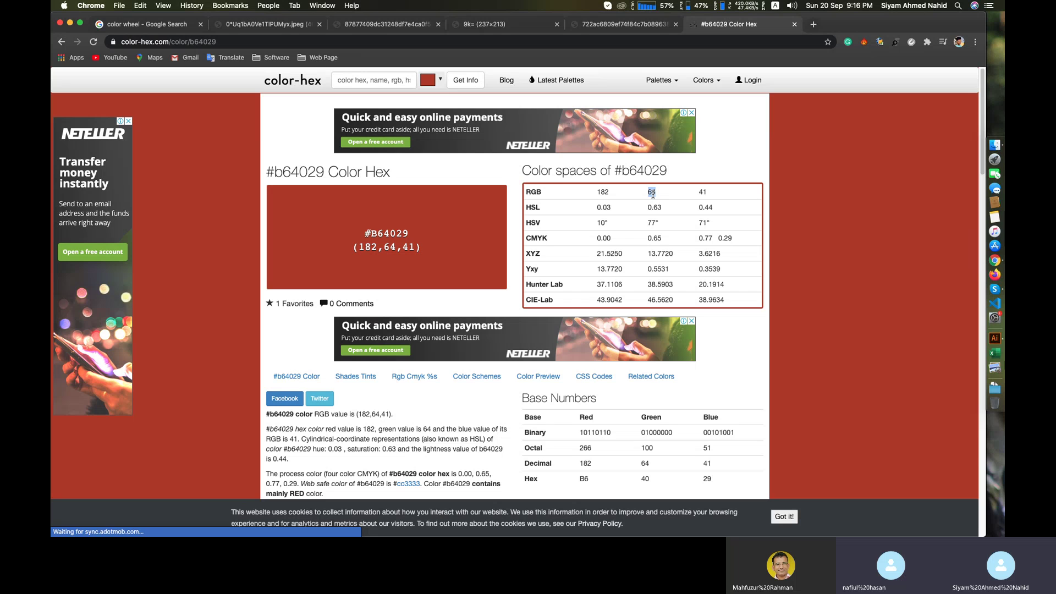
pyautogui.click(994, 338)
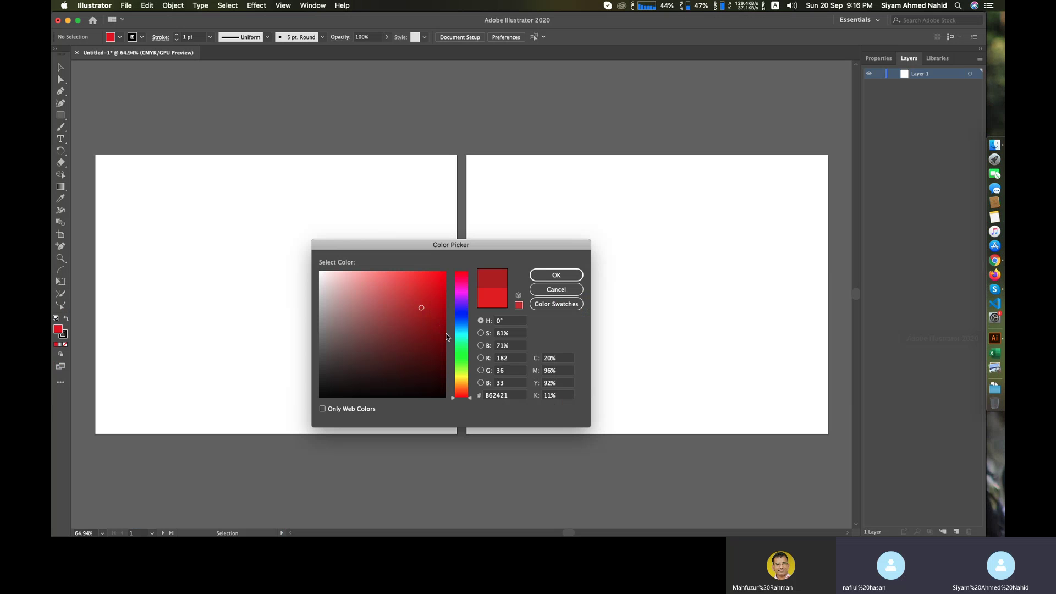
pyautogui.click(521, 374)
# - Copy the blue value from the color-hex page in Chrome and set B to 41 in Illustrator's Color Picker
pyautogui.click(985, 264)
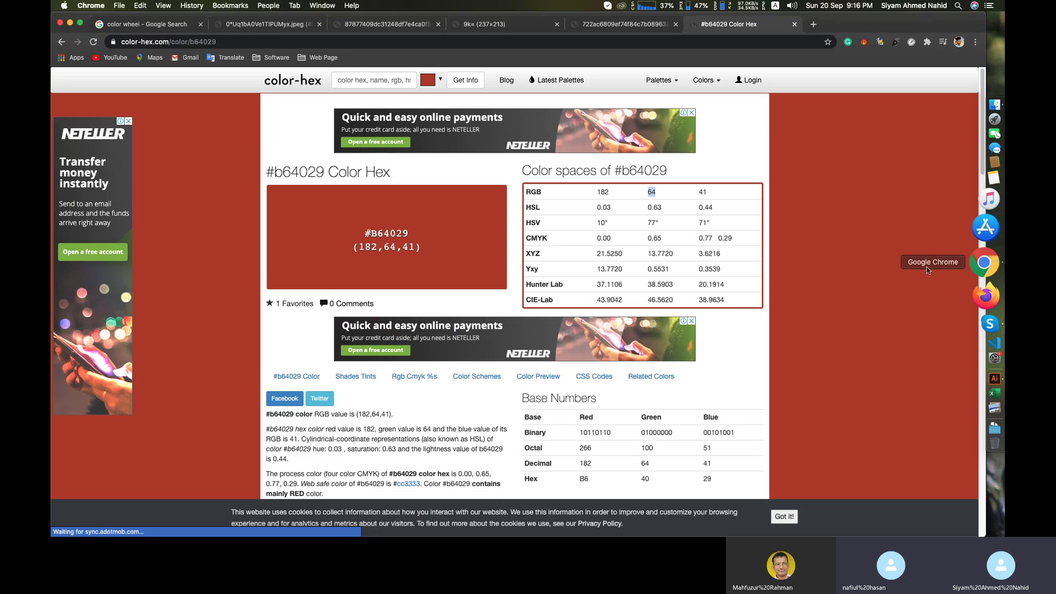
pyautogui.click(704, 191)
pyautogui.doubleClick(704, 191)
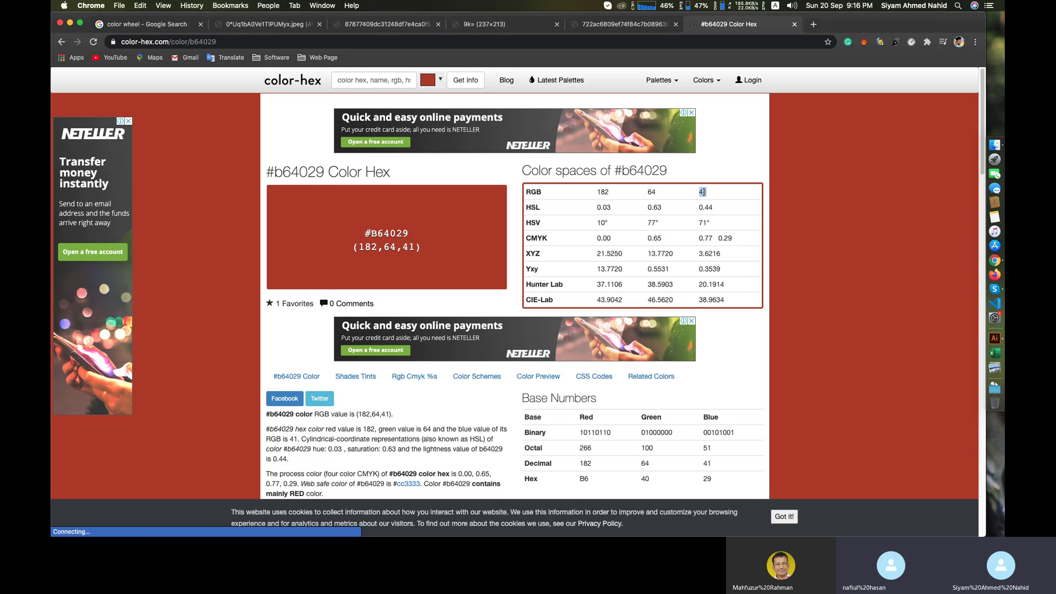
pyautogui.press('super+c')
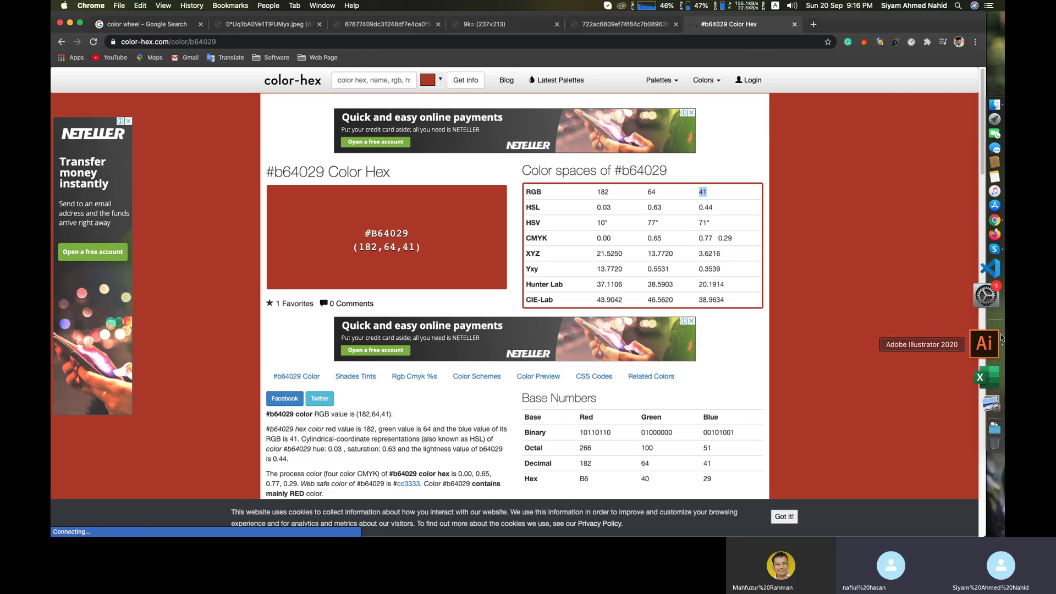
pyautogui.click(996, 400)
pyautogui.click(508, 383)
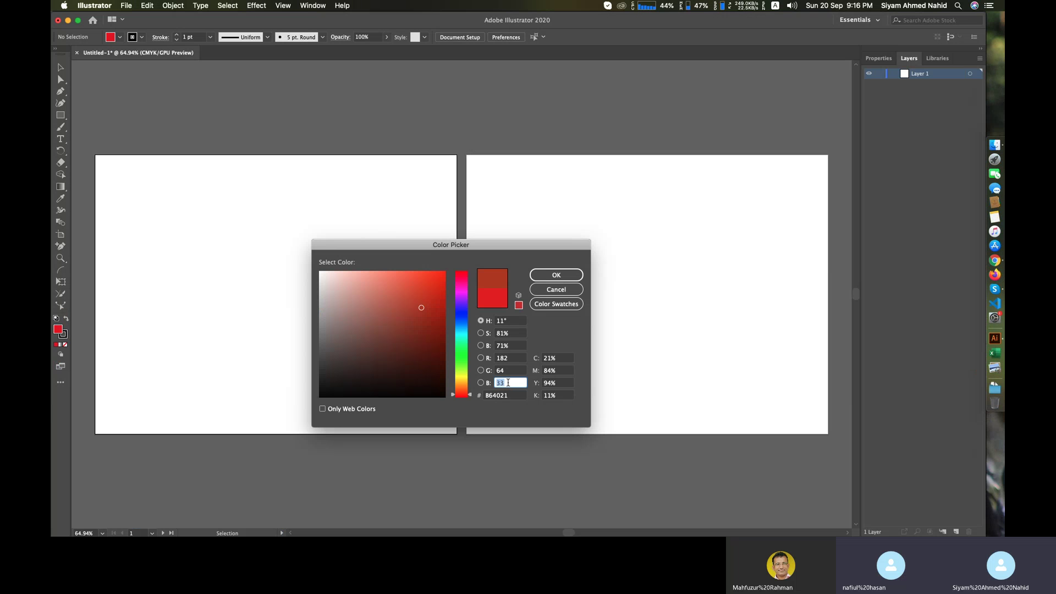
pyautogui.click(520, 370)
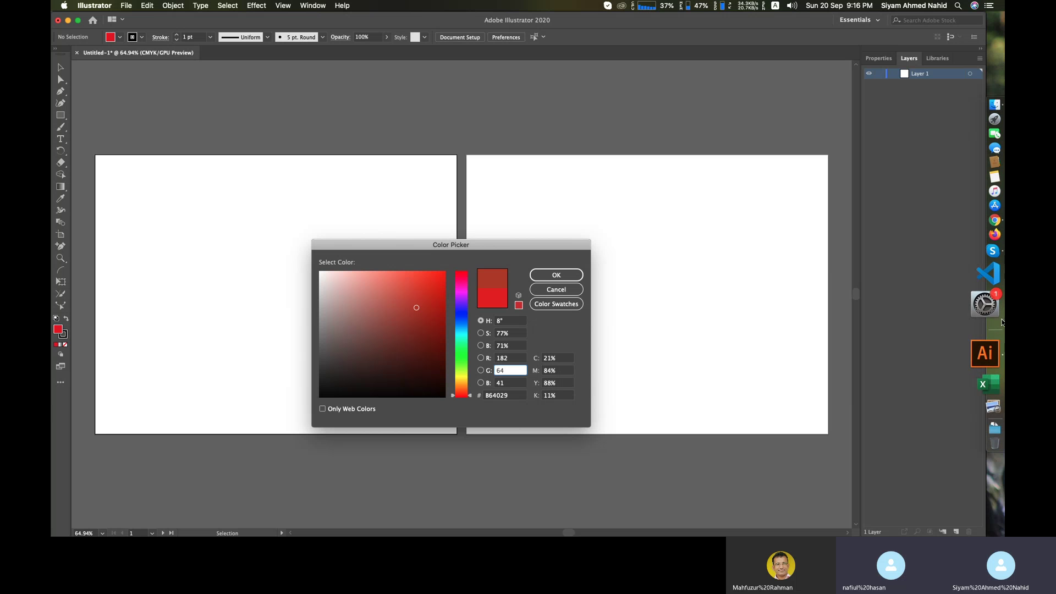
# - Review the CMYK row in Chrome, copy the hex code #b64029 and compare it with the hex value in Illustrator's Color Picker
pyautogui.click(989, 266)
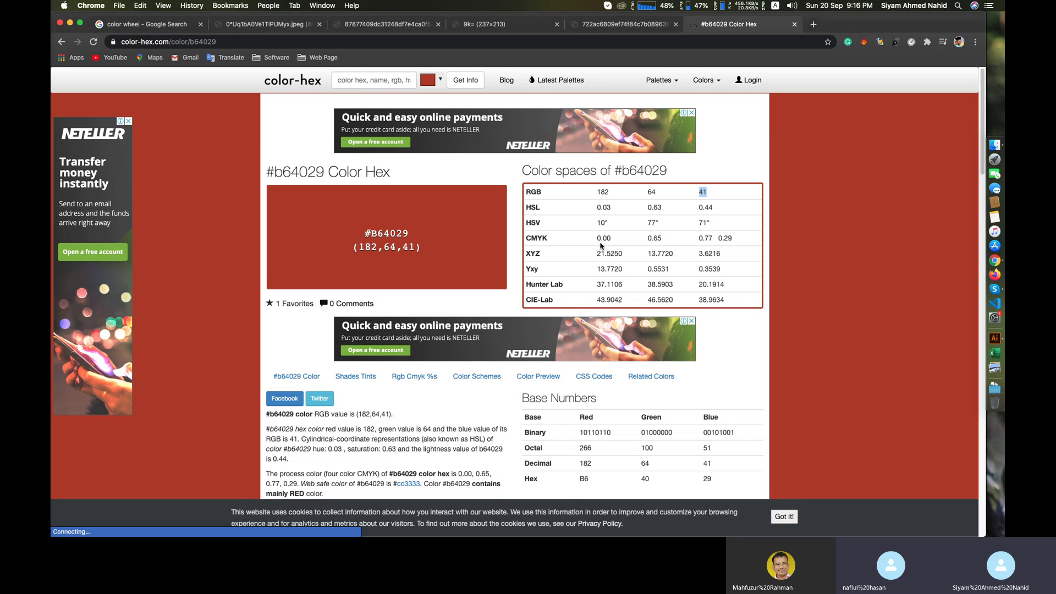
pyautogui.moveTo(599, 240); pyautogui.dragTo(736, 244)
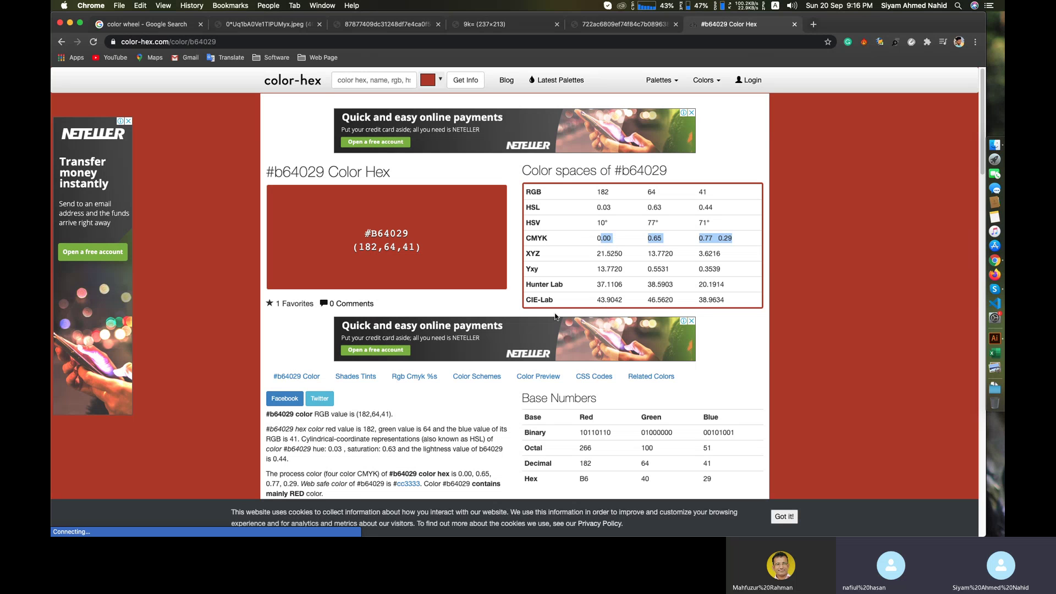
pyautogui.moveTo(613, 171); pyautogui.dragTo(683, 171)
pyautogui.rightClick(633, 172)
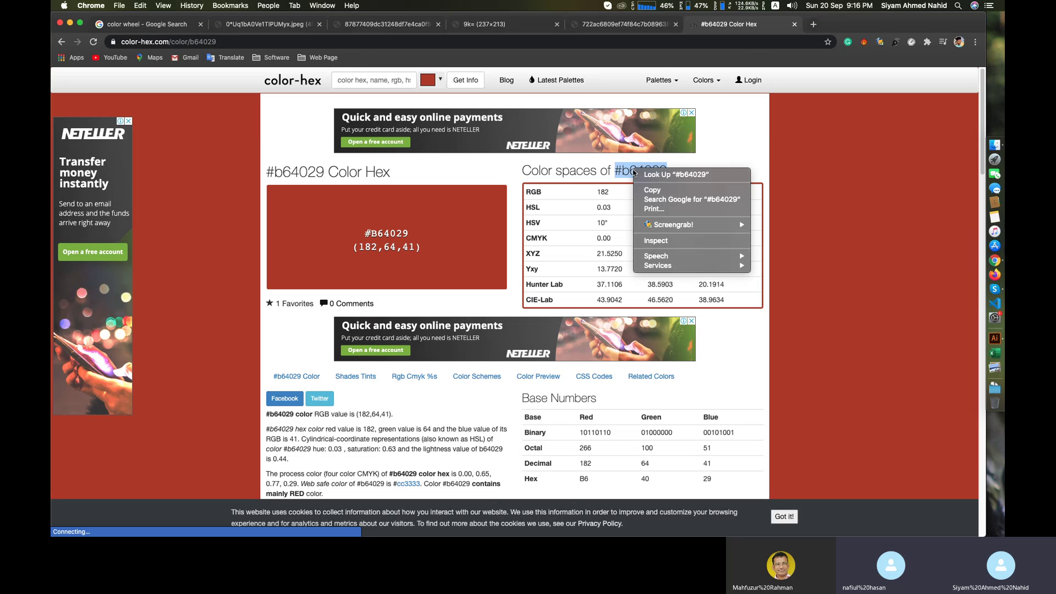
pyautogui.click(654, 190)
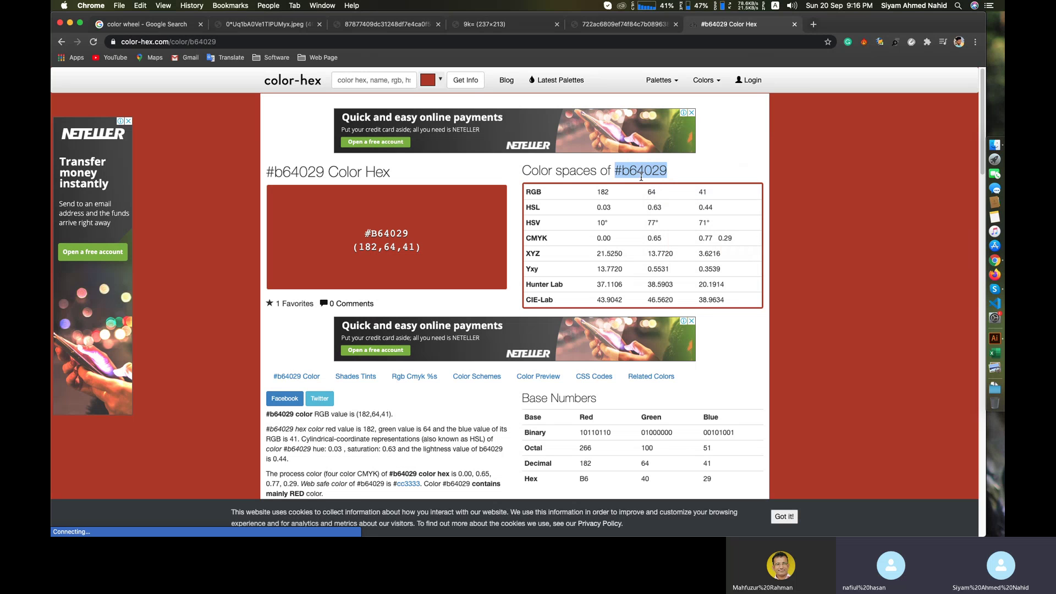
pyautogui.click(995, 339)
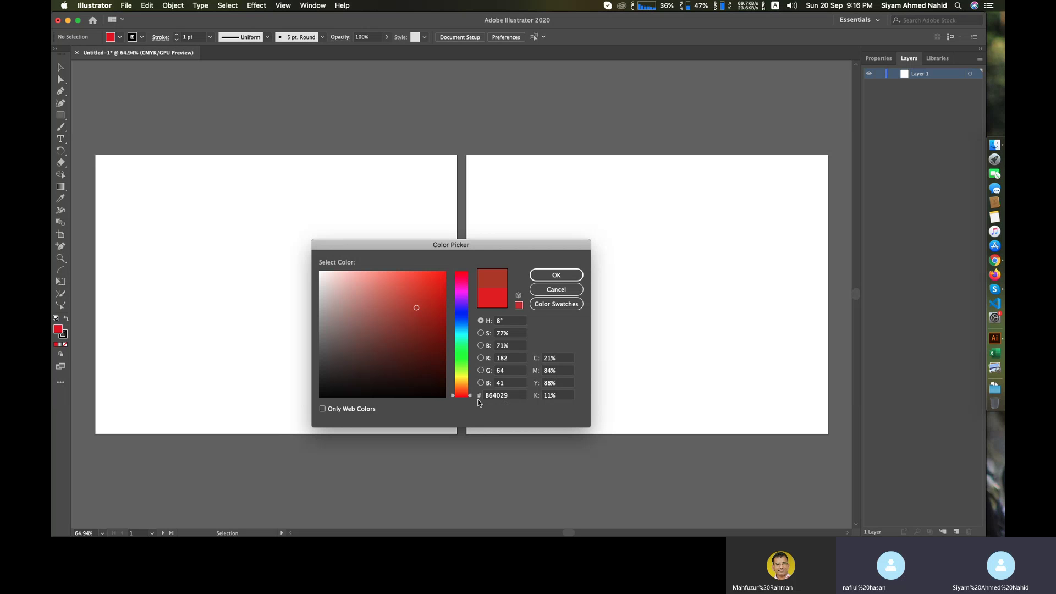
# - Return to Chrome and examine the color space values, shades, tints and RGB and CMYK percentages of #b64029
pyautogui.click(994, 262)
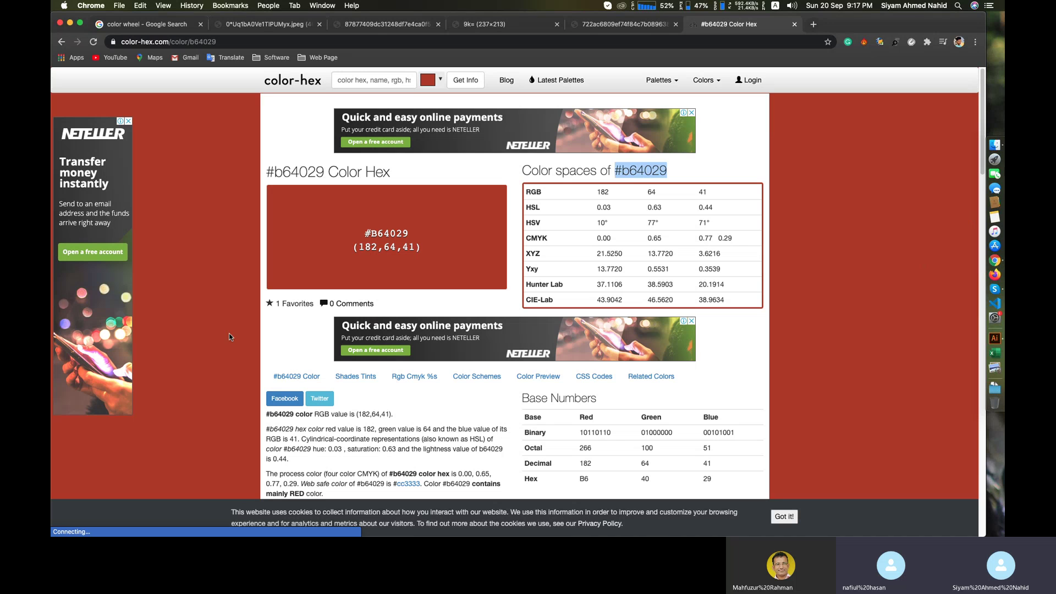
pyautogui.doubleClick(379, 233)
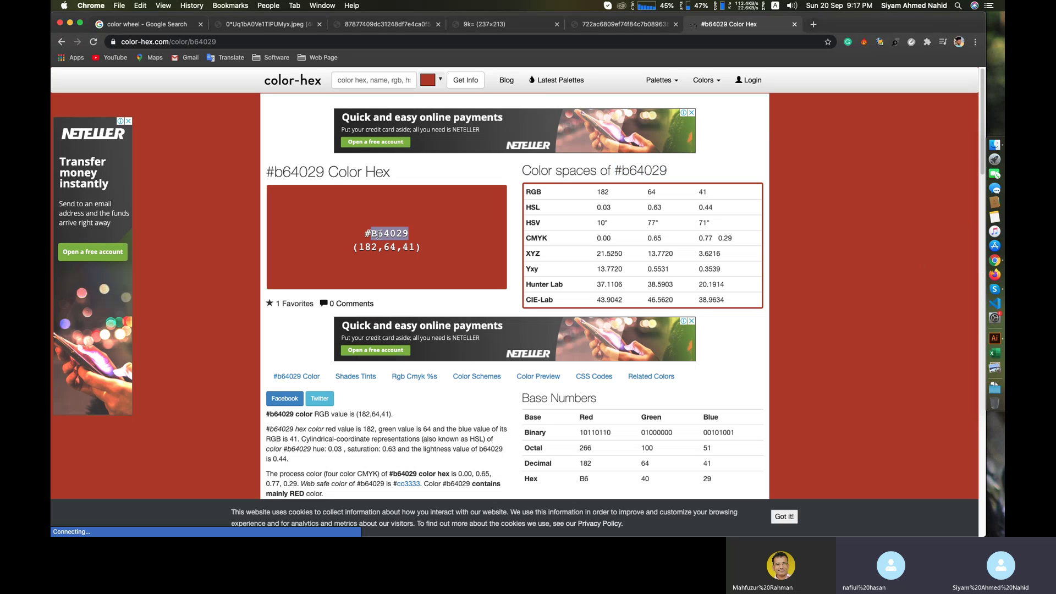
pyautogui.tripleClick(379, 247)
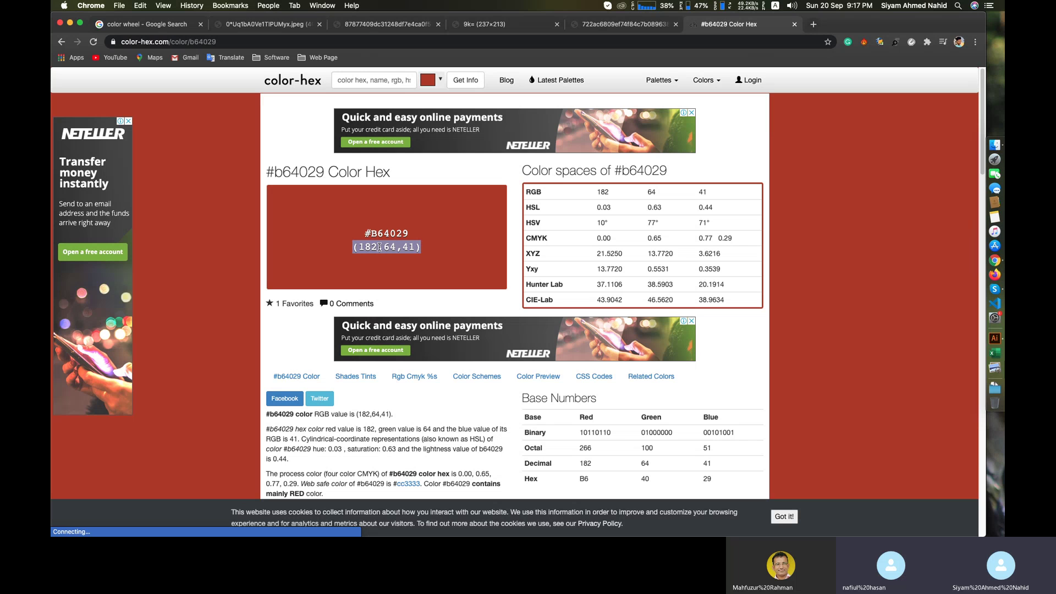
pyautogui.moveTo(530, 207); pyautogui.dragTo(756, 415)
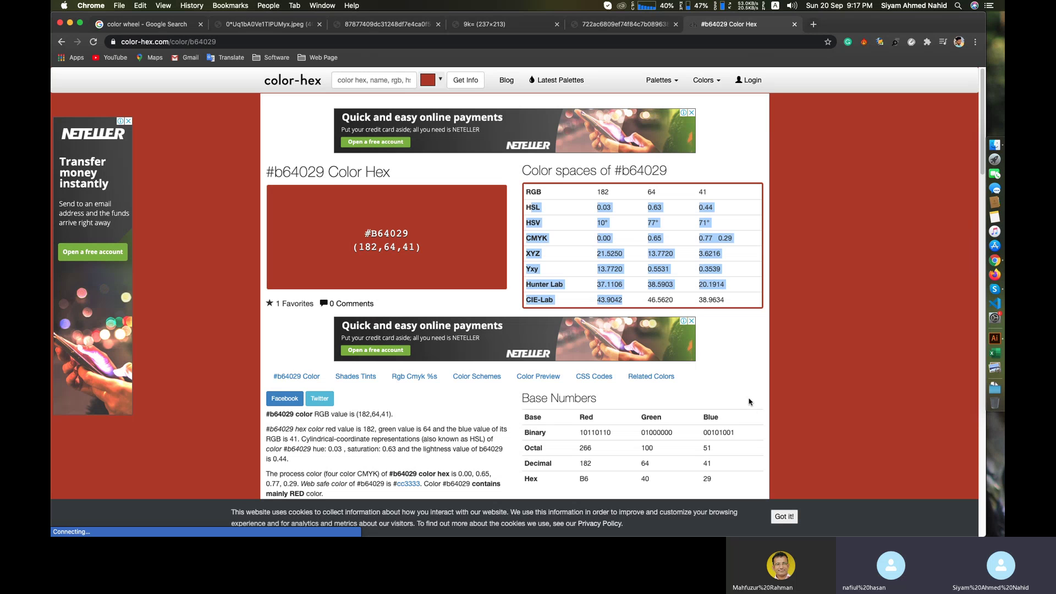
pyautogui.click(750, 399)
pyautogui.scroll(-3, 721, 386)
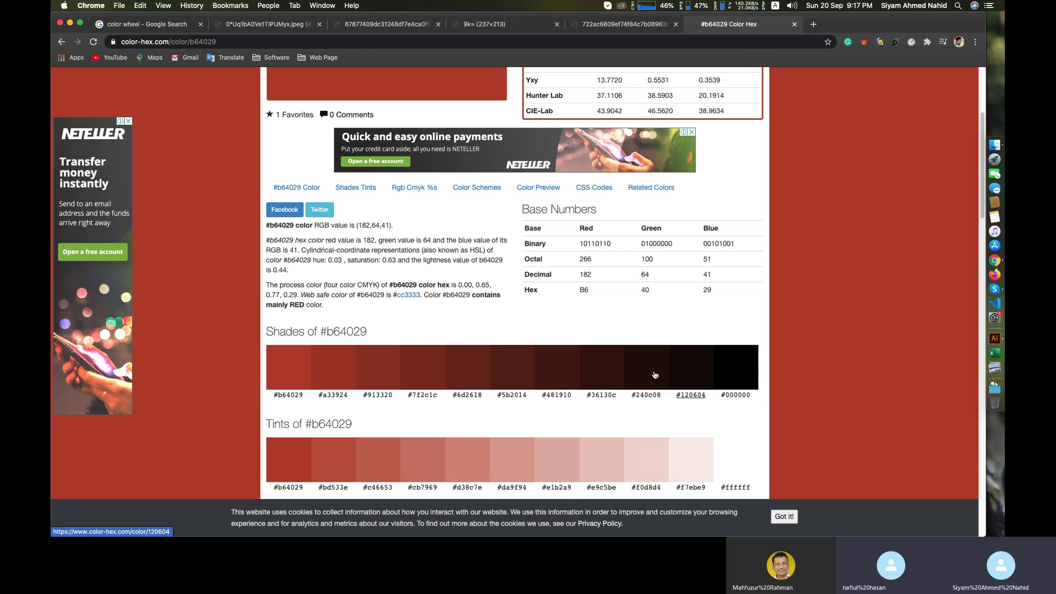
pyautogui.scroll(-2, 655, 374)
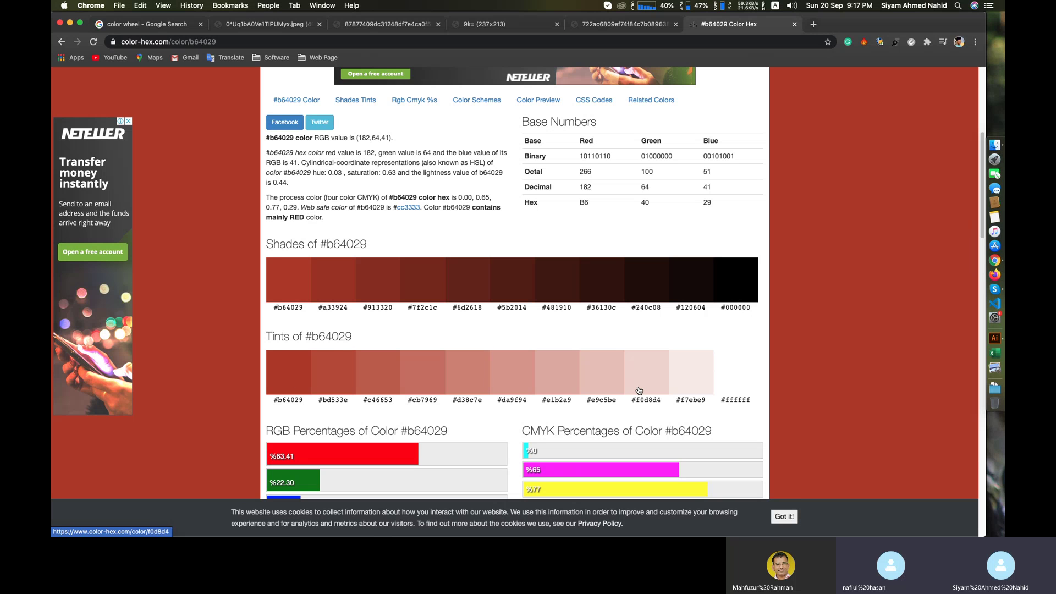
pyautogui.scroll(-3, 734, 394)
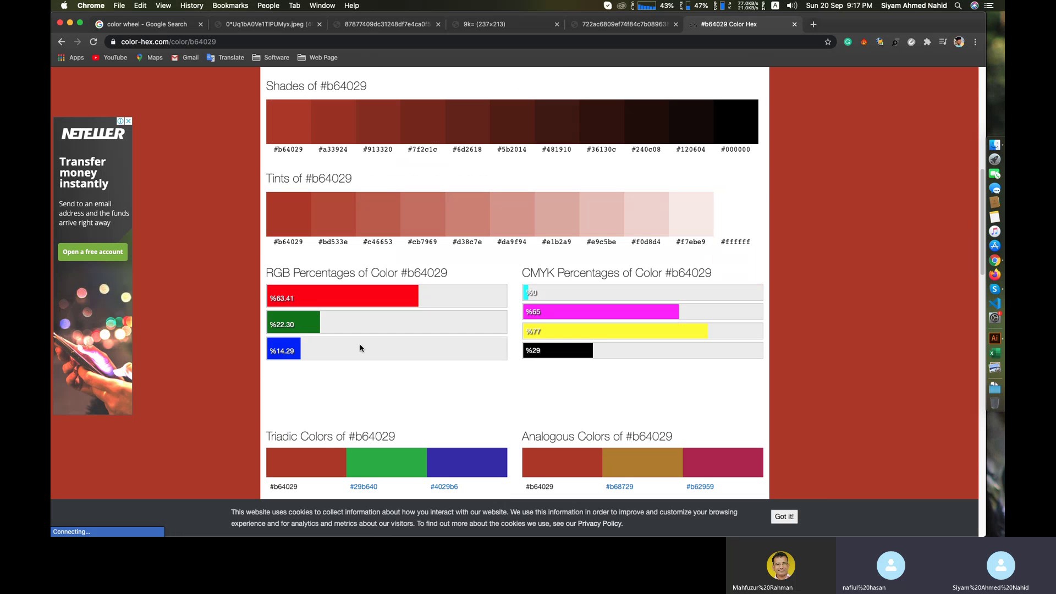